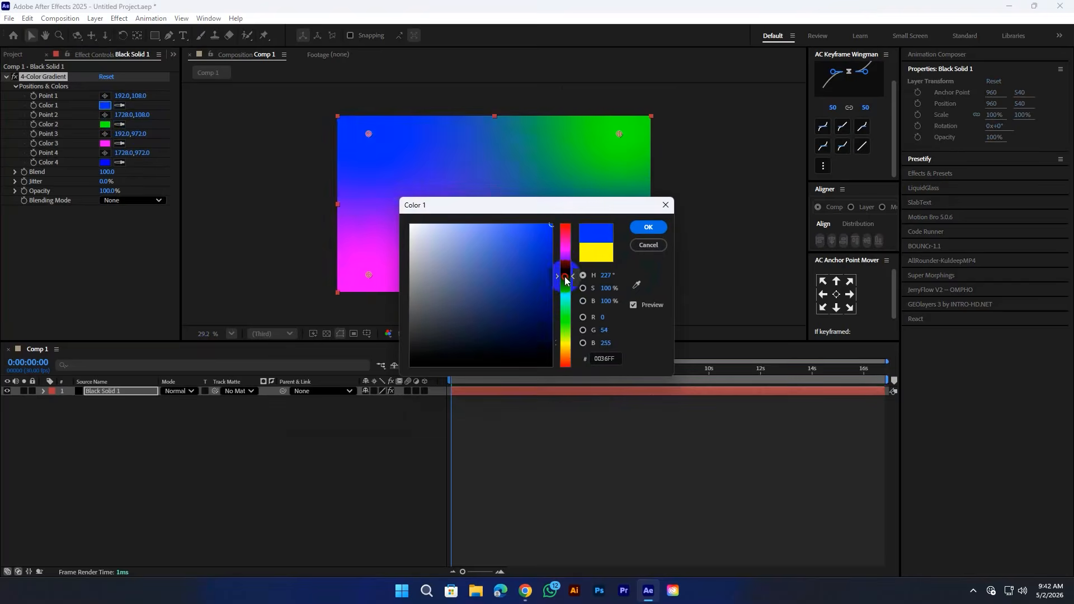
Recolor the four points of the background solid's 4-Color Gradient with very dark navy and black.
drag(533, 326, 561, 350)
click(648, 227)
click(119, 163)
click(105, 106)
click(105, 125)
drag(442, 343, 410, 367)
key(Return)
click(119, 143)
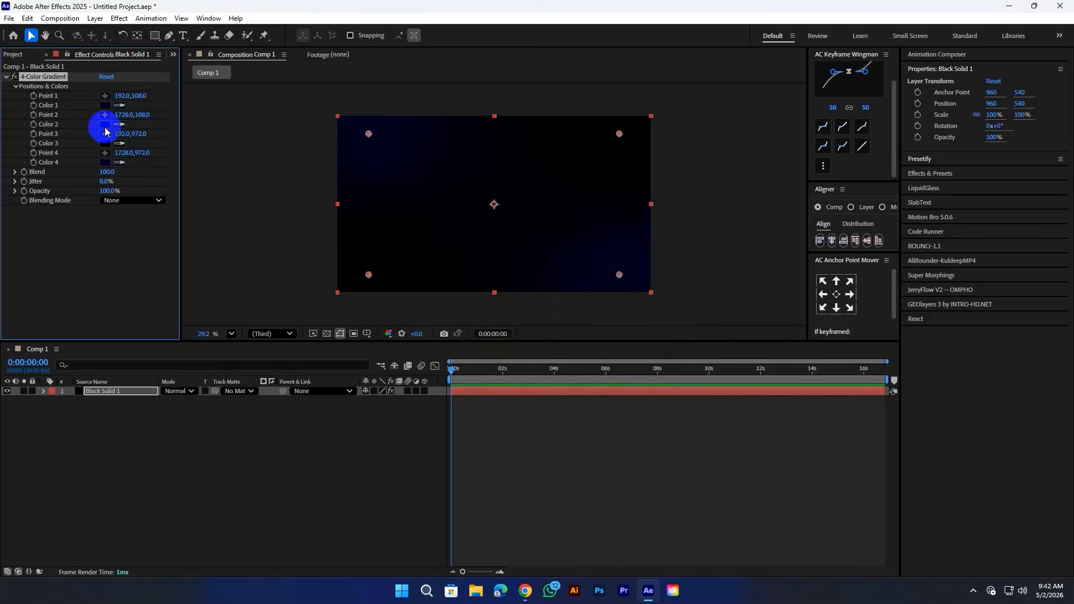
click(439, 191)
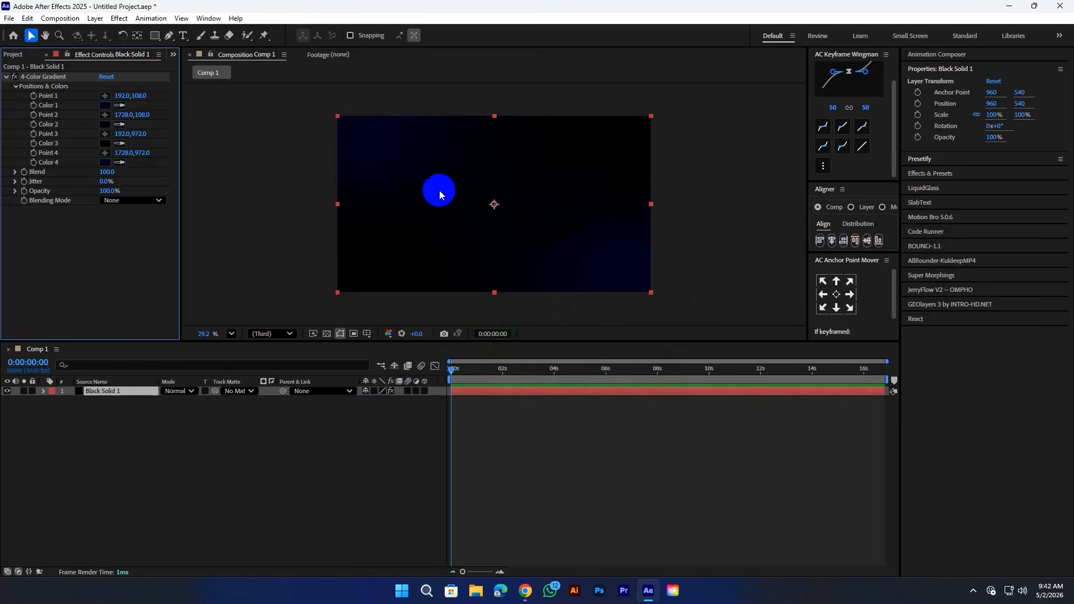
click(163, 434)
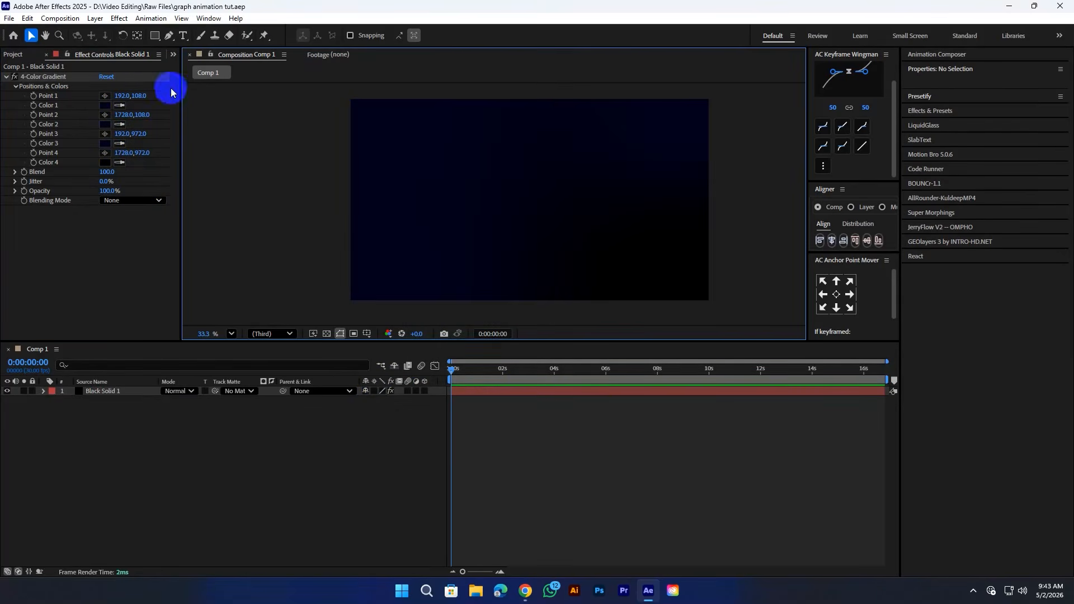
Draw a gradient-filled rectangle about 1452 × 819 px and center it horizontally and vertically in the composition.
click(155, 35)
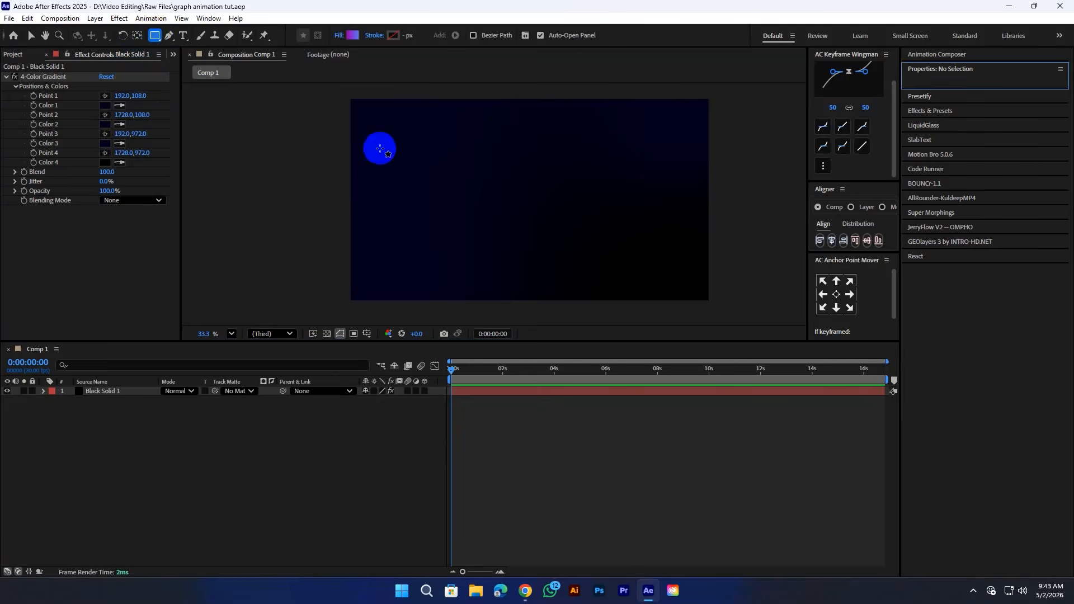
mouse_move(372, 122)
mouse_down()
mouse_move(647, 257)
mouse_move(663, 252)
mouse_move(679, 279)
mouse_move(642, 274)
mouse_up()
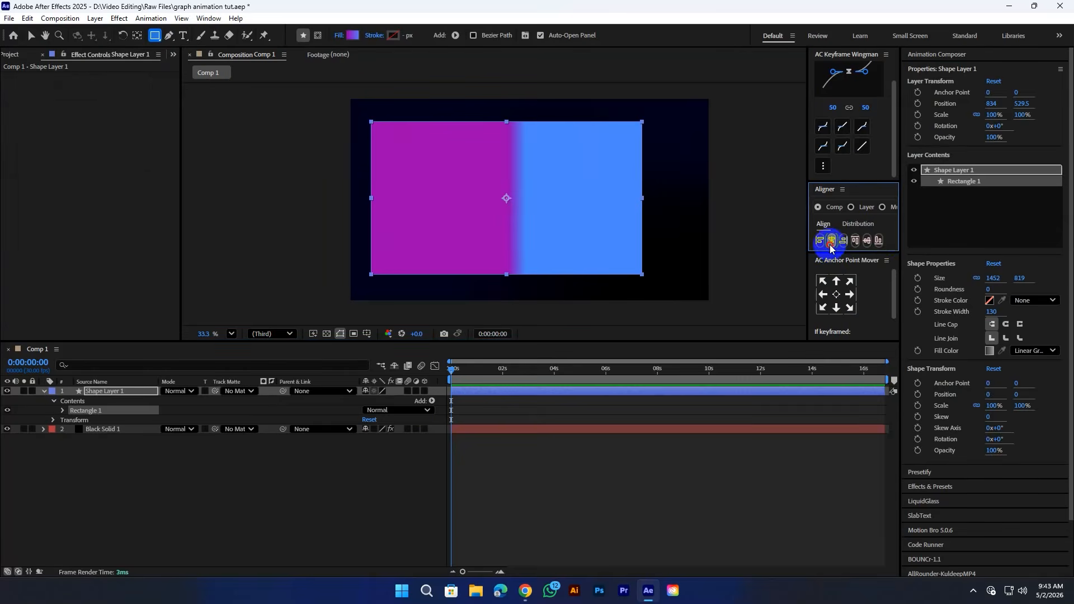
click(832, 241)
click(867, 240)
Round the rectangle's corners with a roundness of about 78.
click(31, 36)
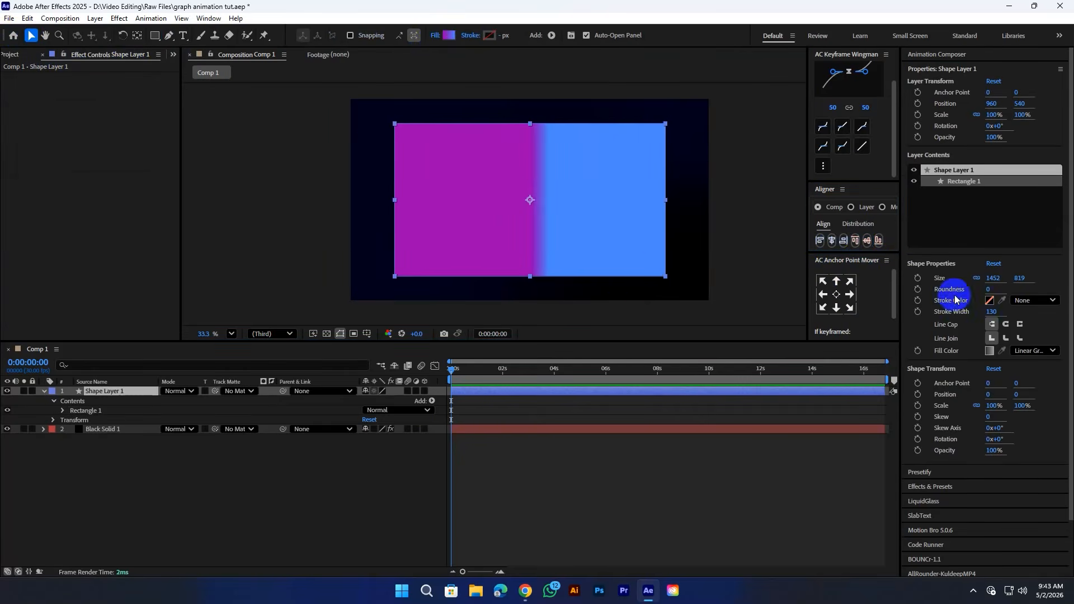
scroll(956, 313, down, 2)
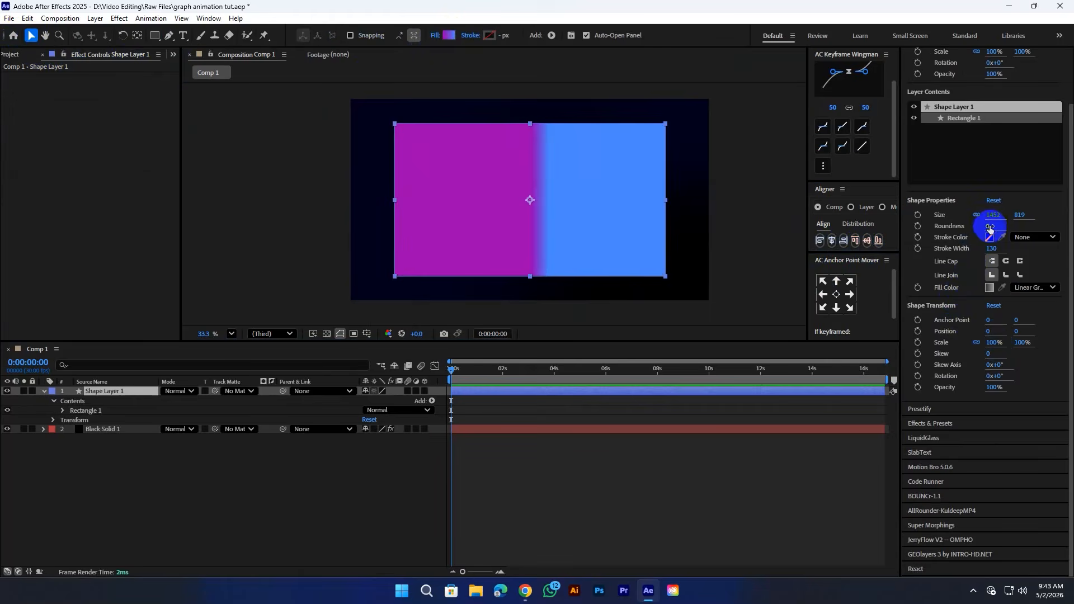
drag(989, 227, 1001, 226)
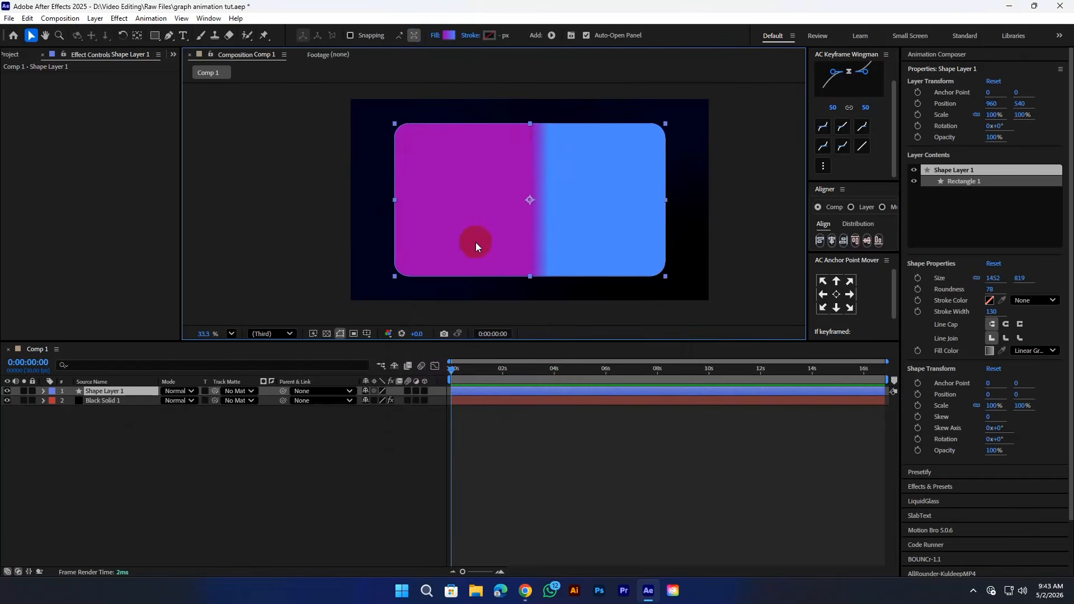
Apply Gradient Ramp to the rounded rectangle, with the ramp running diagonally from about 21, -33 to 1650, 1047.
key(ctrl+space)
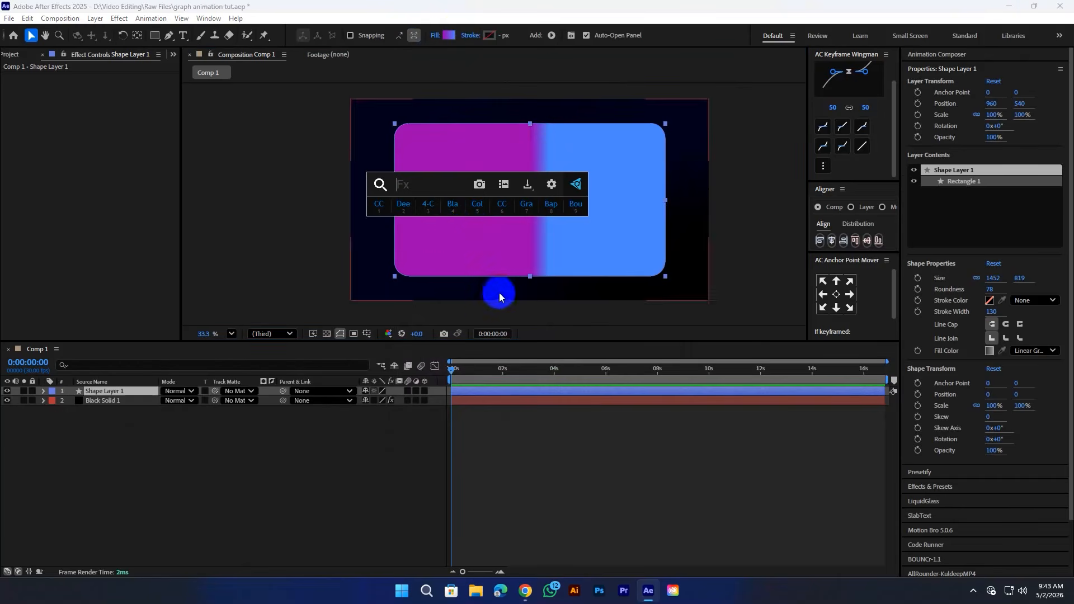
click(526, 206)
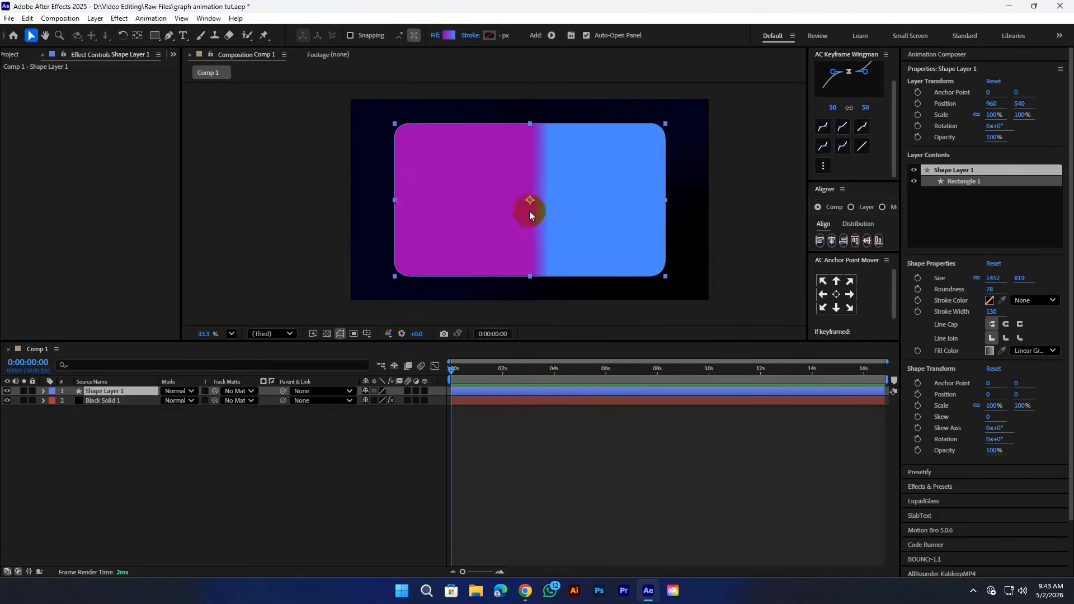
drag(529, 98, 443, 109)
drag(528, 305, 659, 294)
click(70, 82)
drag(444, 108, 355, 93)
Change the Gradient Ramp's end color from white to a very dark navy blue.
click(105, 115)
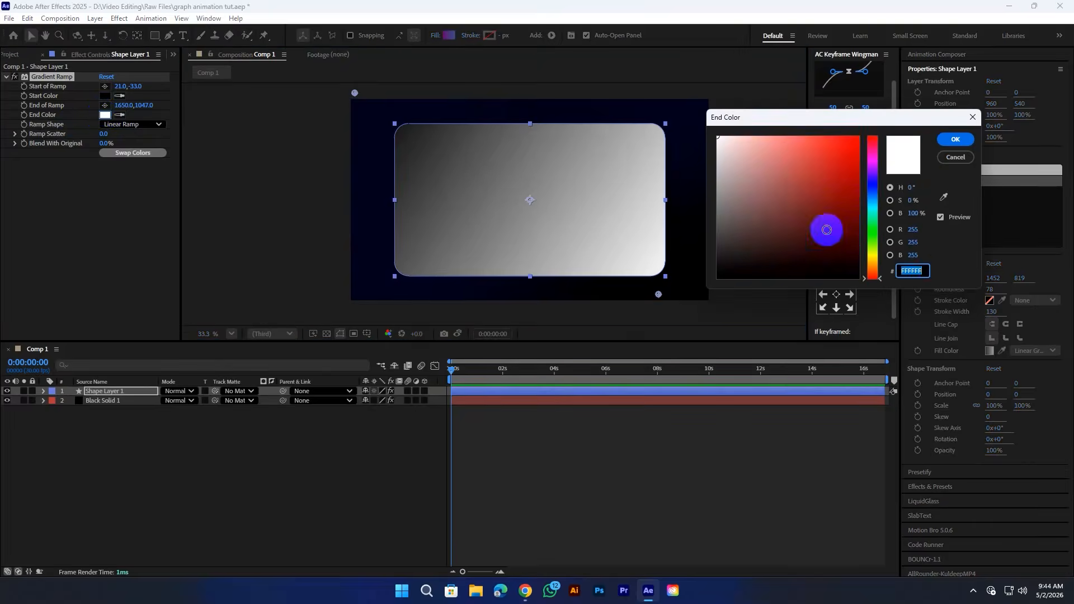
click(872, 192)
drag(848, 226, 870, 247)
click(956, 140)
click(300, 523)
Set the Gradient Ramp's start color to a neutral near-black.
click(104, 96)
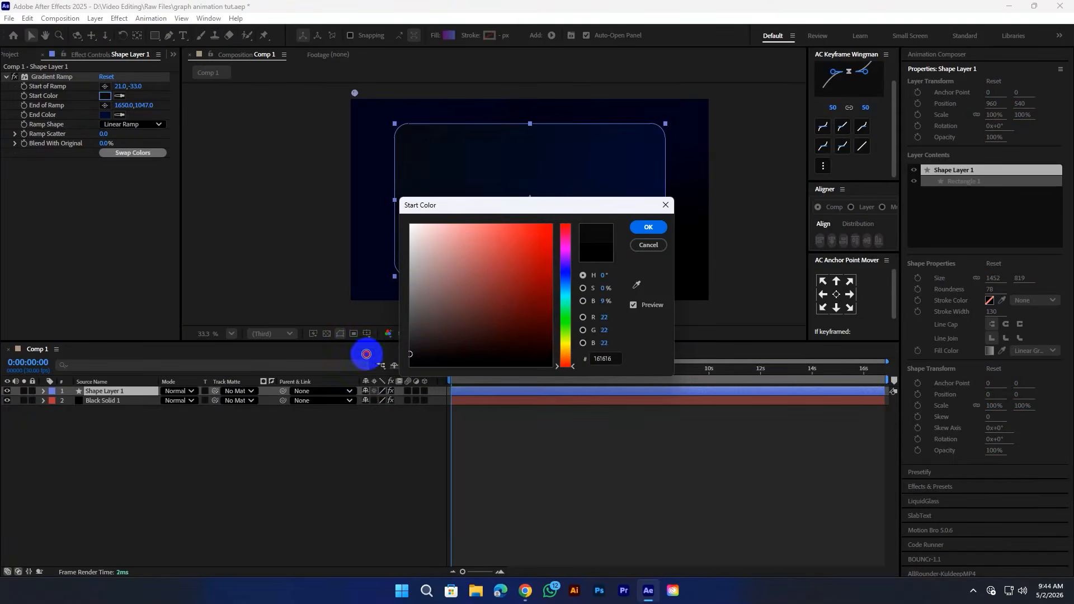
click(645, 226)
click(247, 421)
Apply CC Light Sweep to the rounded rectangle and move the sweep's center near its upper-left corner, about 372, 312.
click(488, 237)
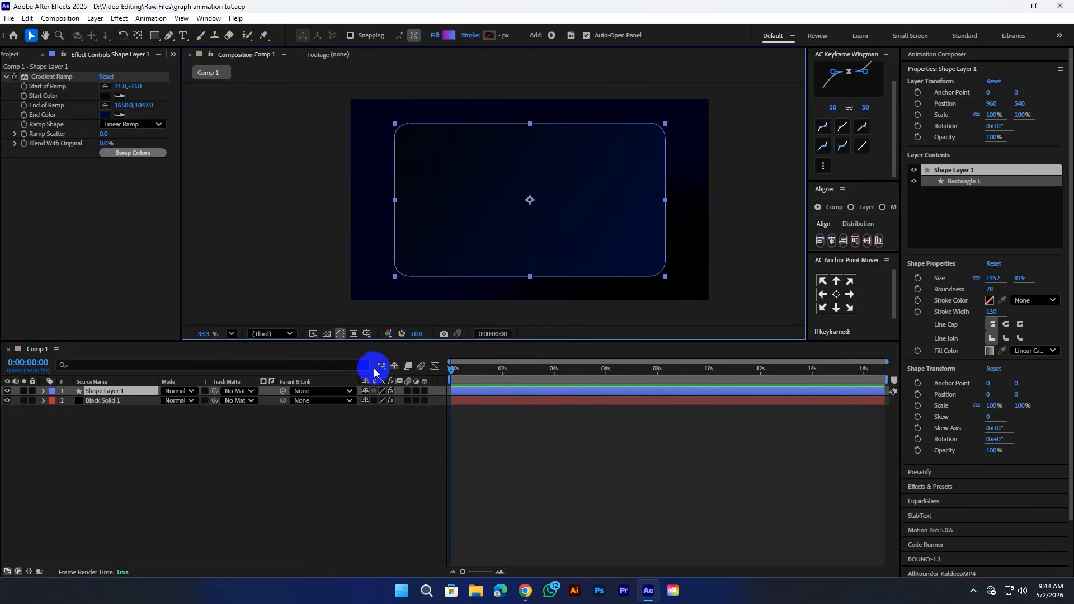
key(ctrl+space)
text(cc)
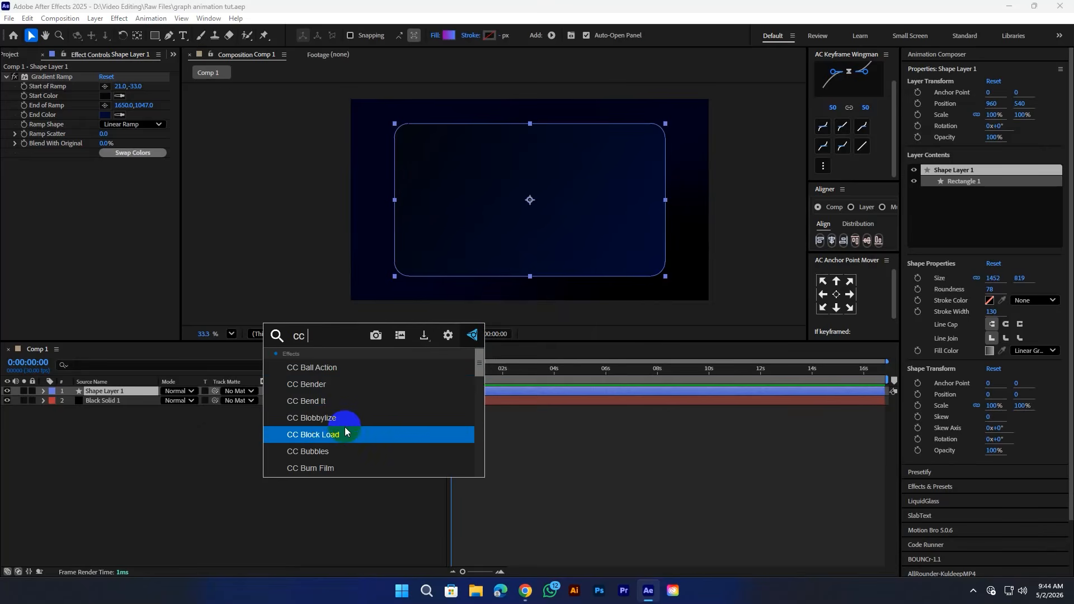
text( li)
click(366, 398)
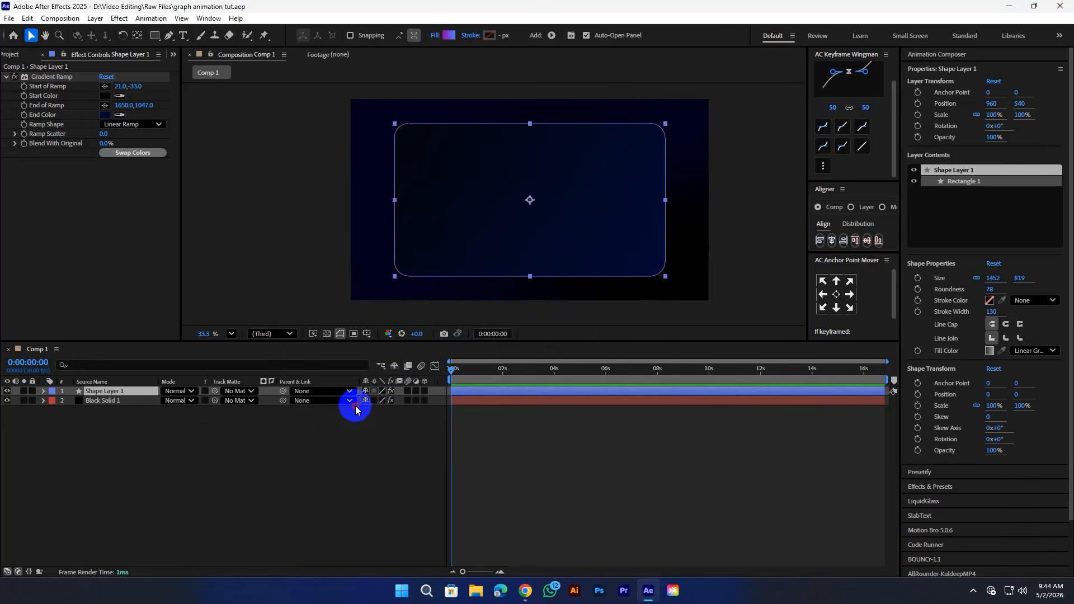
drag(524, 148, 420, 157)
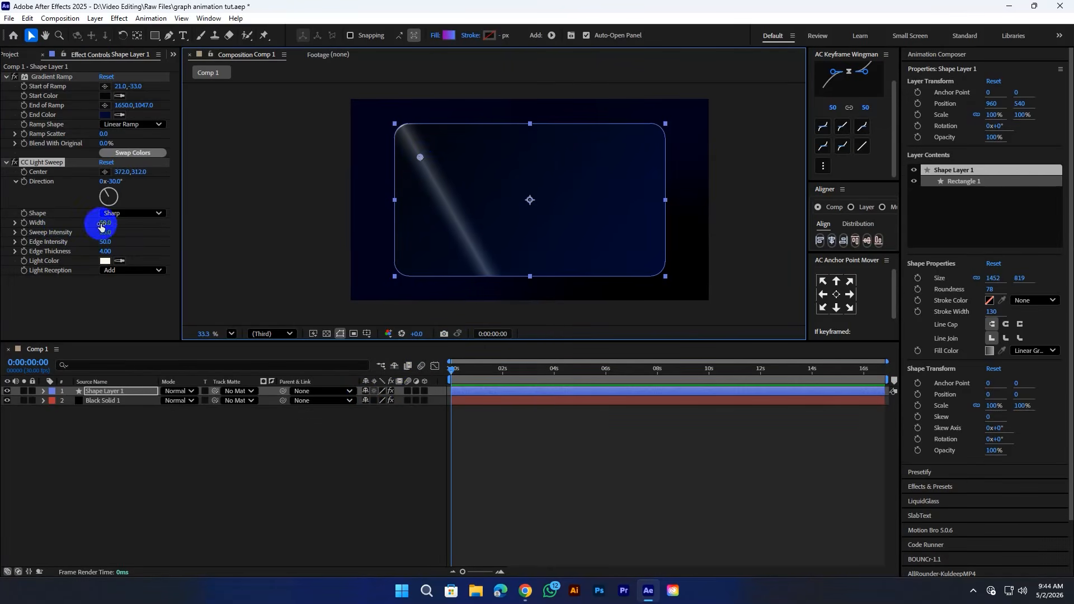
Adjust the CC Light Sweep to width 244, sweep intensity 0 and center about 496, 312.
drag(105, 222, 210, 222)
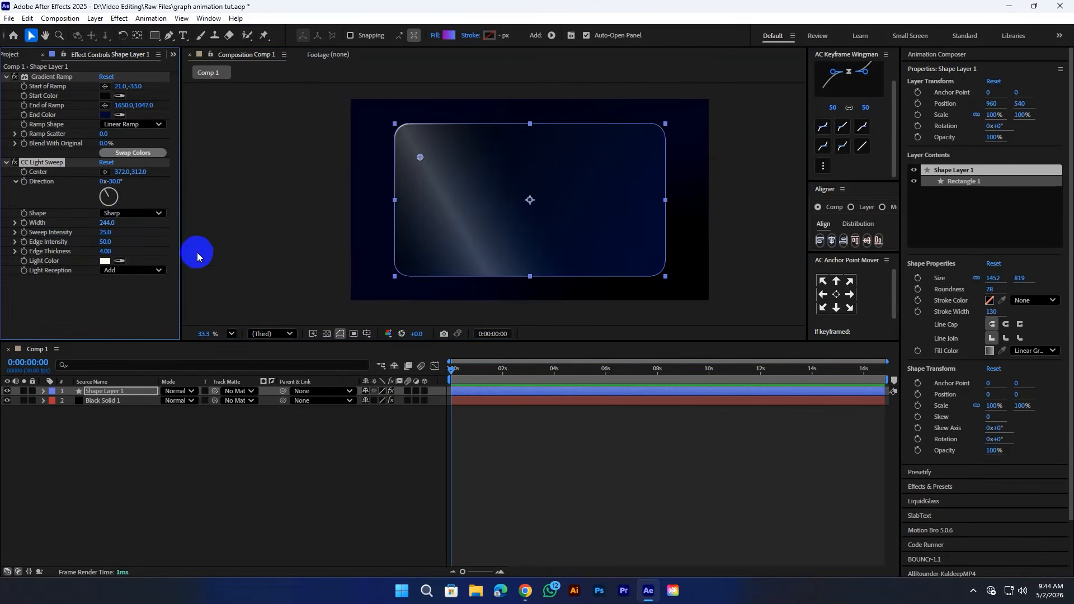
drag(102, 231, 51, 231)
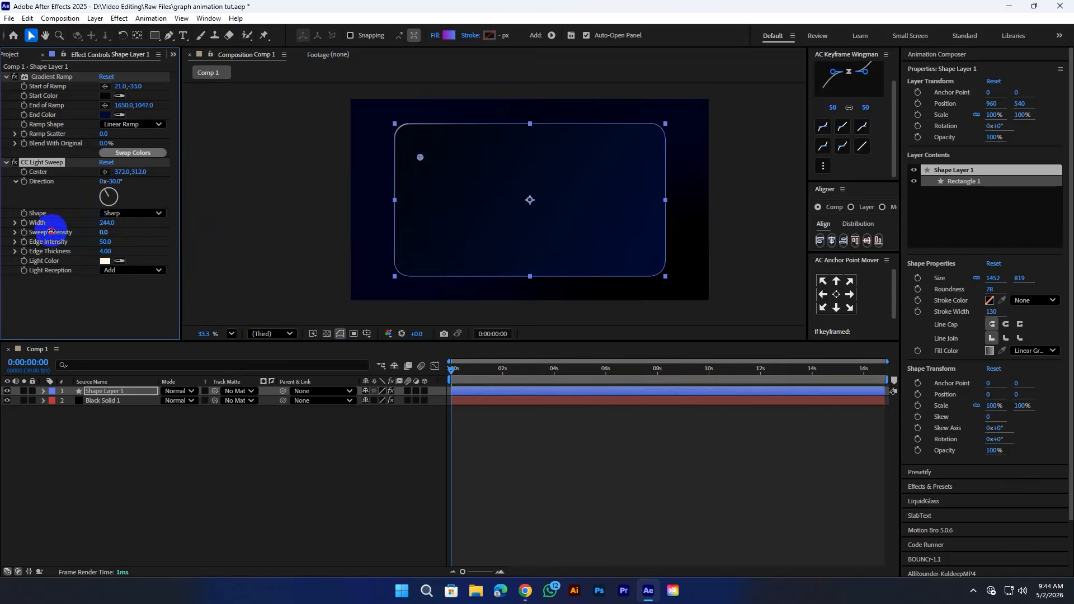
click(95, 287)
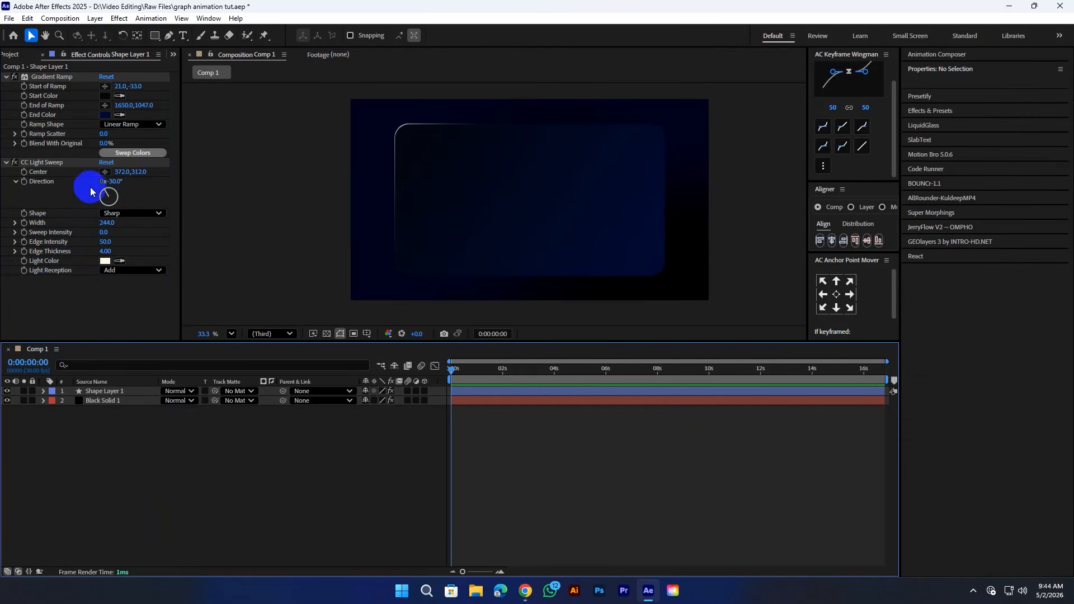
drag(120, 178, 196, 240)
Apply Deep Glow 2 to the rounded rectangle and reduce its exposure to about 0.02.
click(592, 264)
key(ctrl+space)
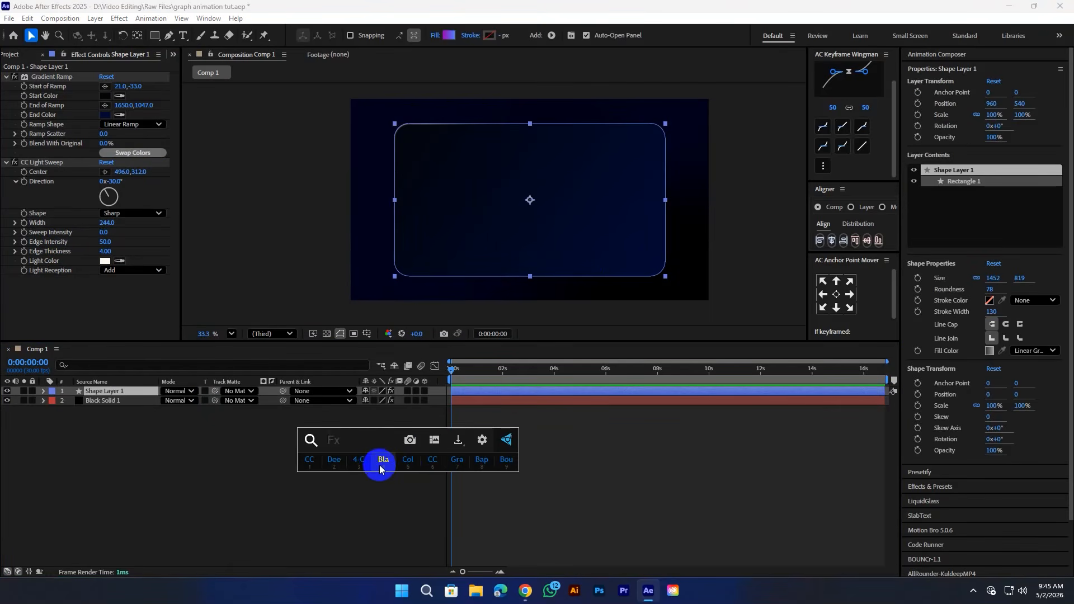
text(d)
click(380, 470)
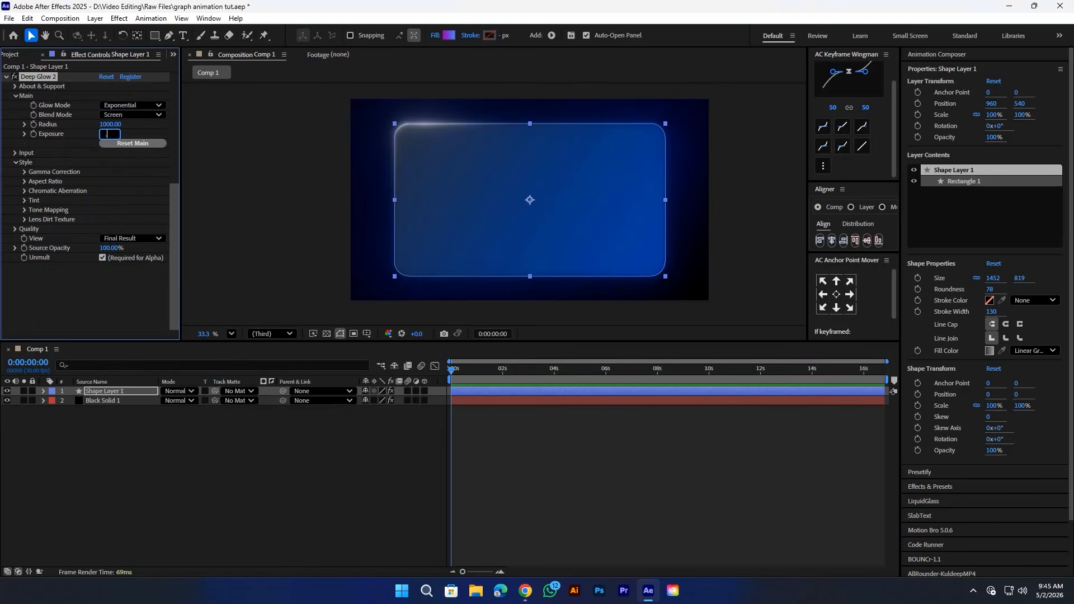
text(.02)
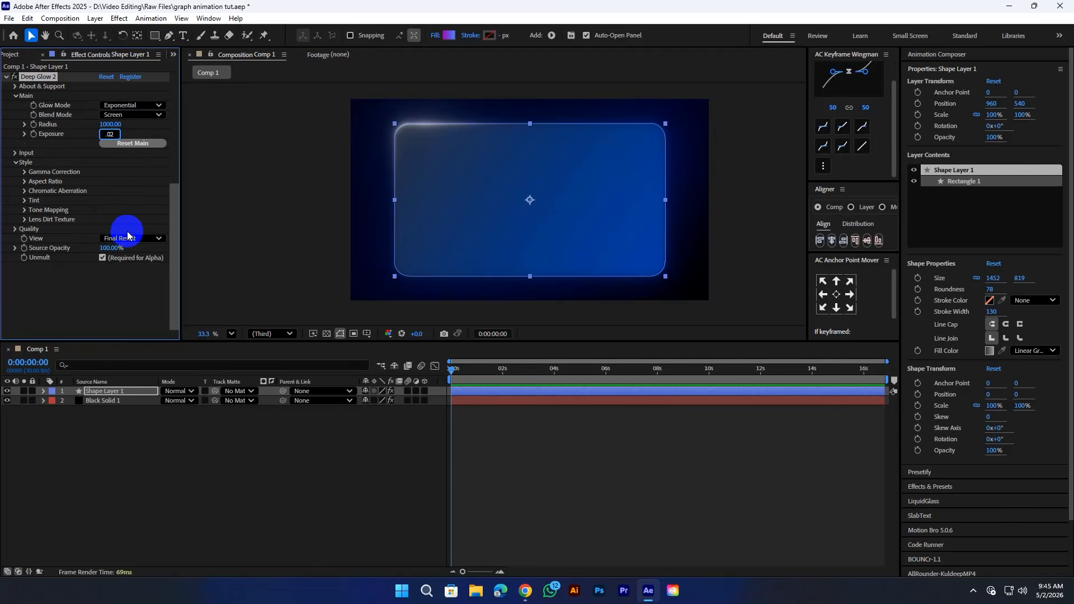
text(1)
key(Return)
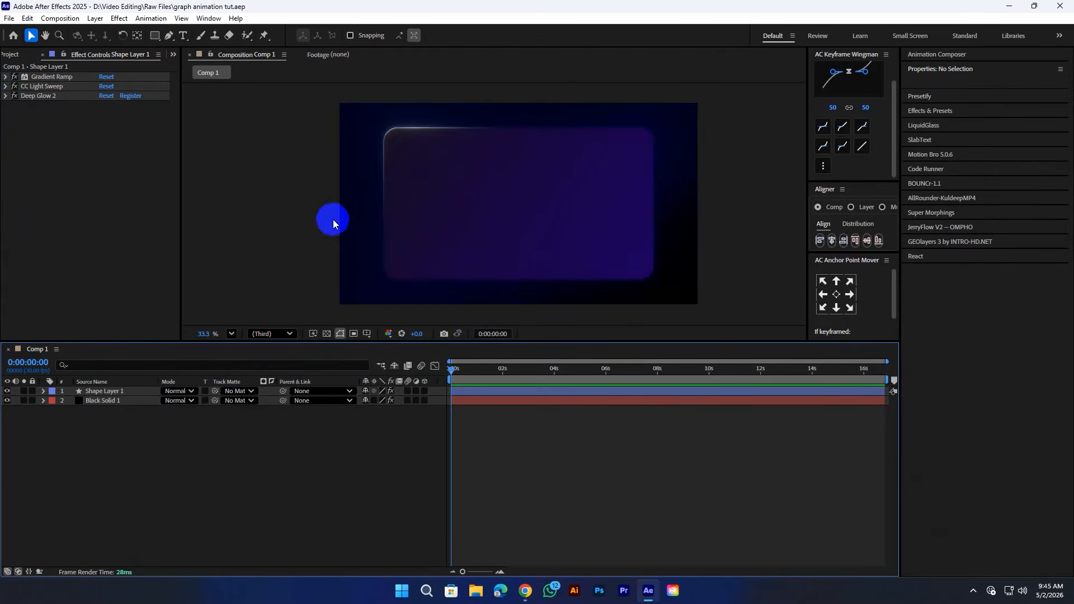
Draw a straight horizontal line with the Pen tool near the lower edge of the rounded rectangle, on a new shape layer.
scroll(395, 168, up, 1)
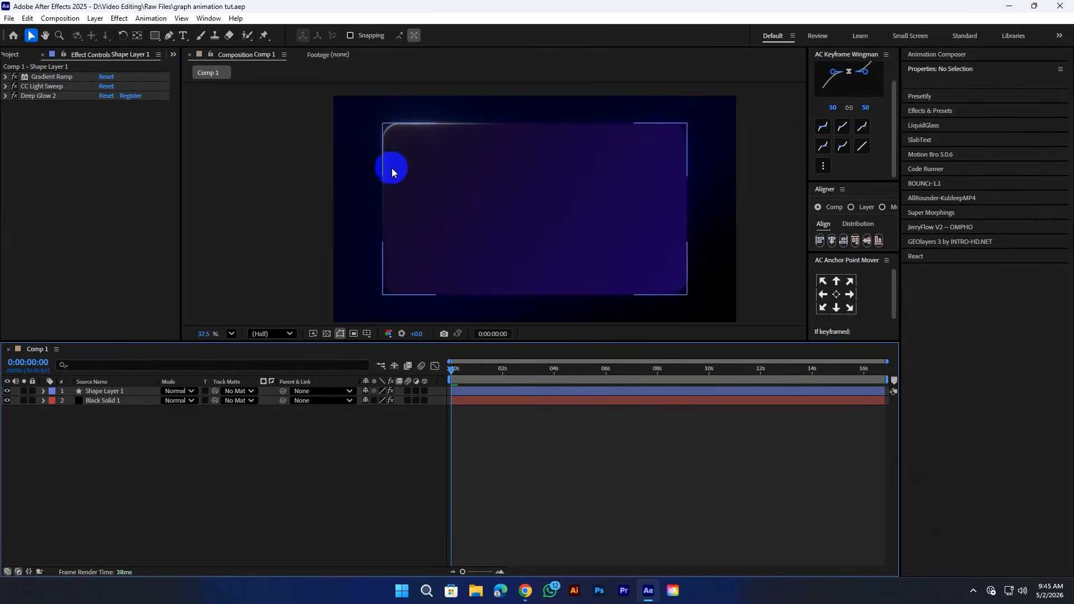
click(170, 37)
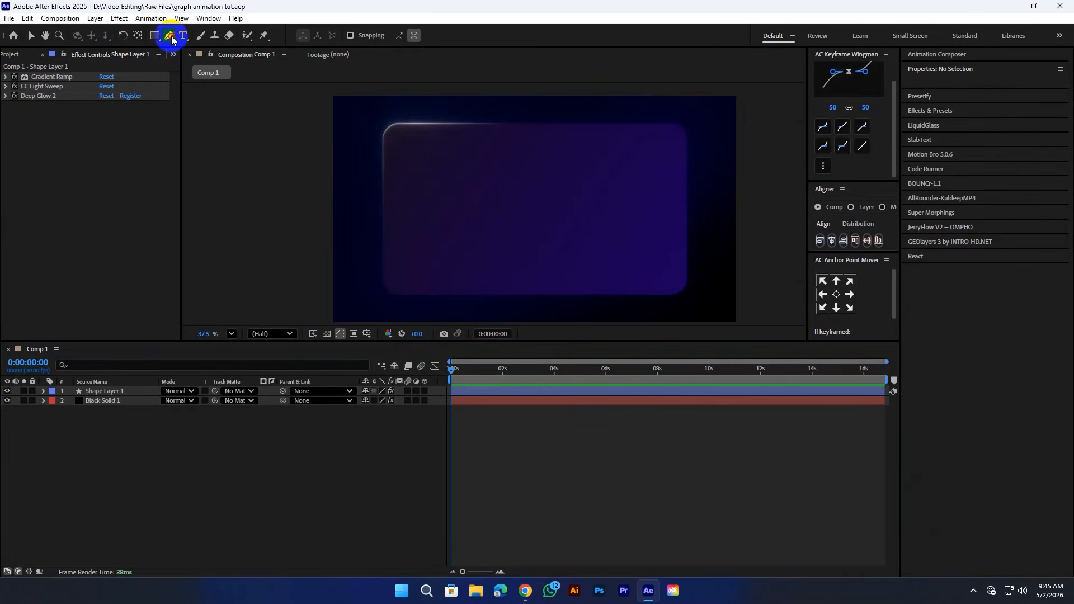
click(416, 265)
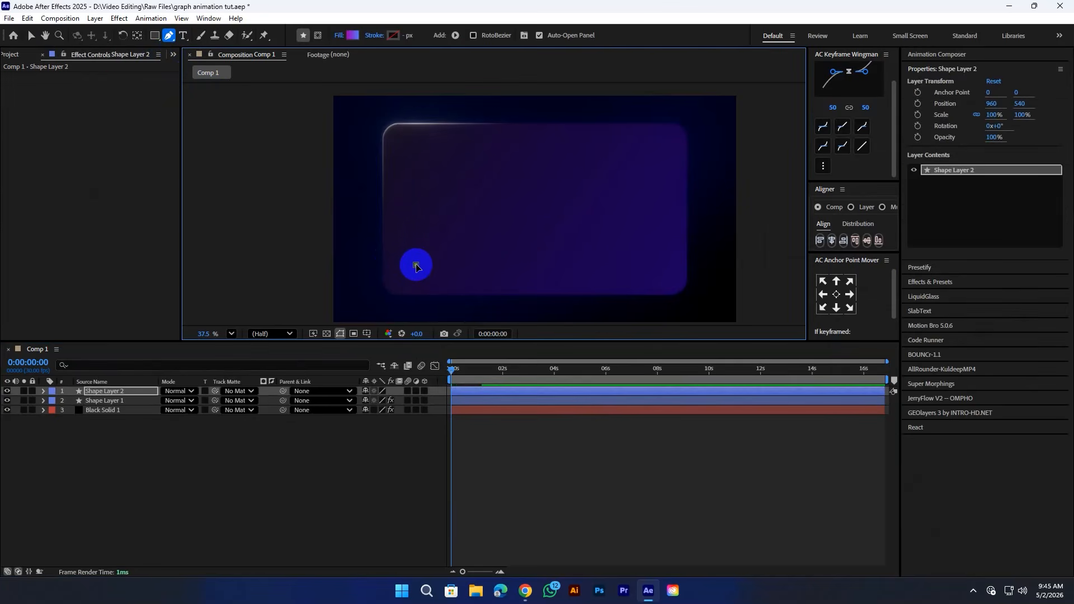
click(641, 265)
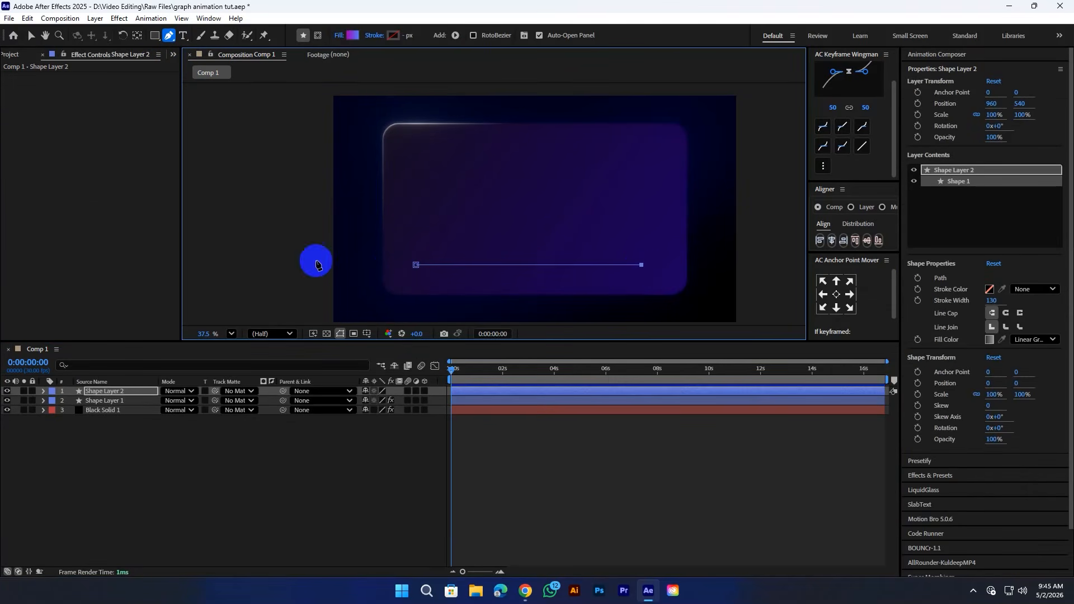
click(31, 37)
click(152, 465)
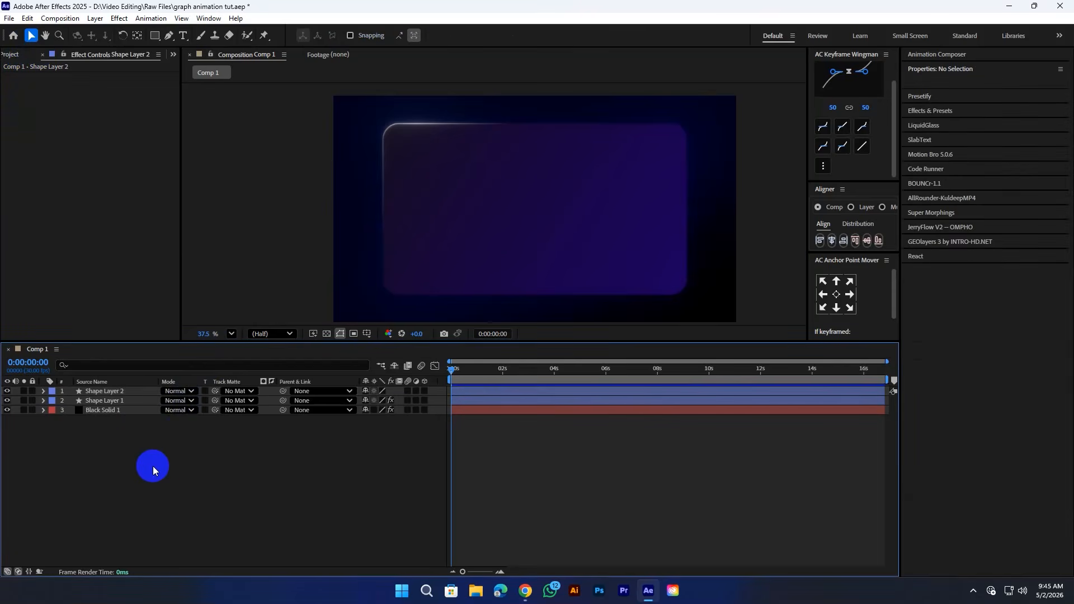
Remove the horizontal line's fill and give it a solid white (FFFFFF) stroke.
click(136, 393)
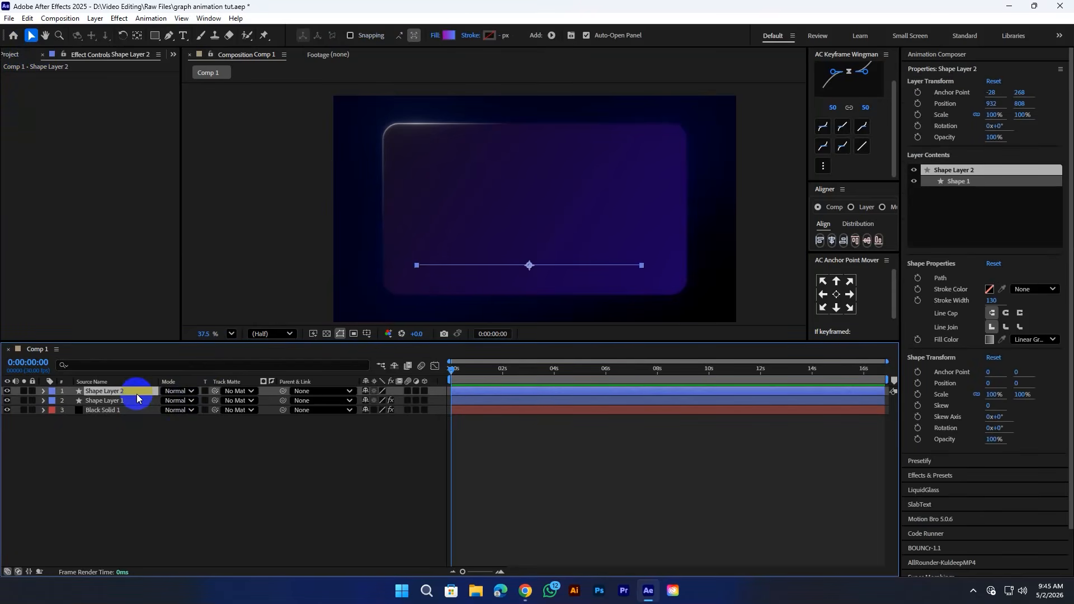
click(435, 36)
click(479, 265)
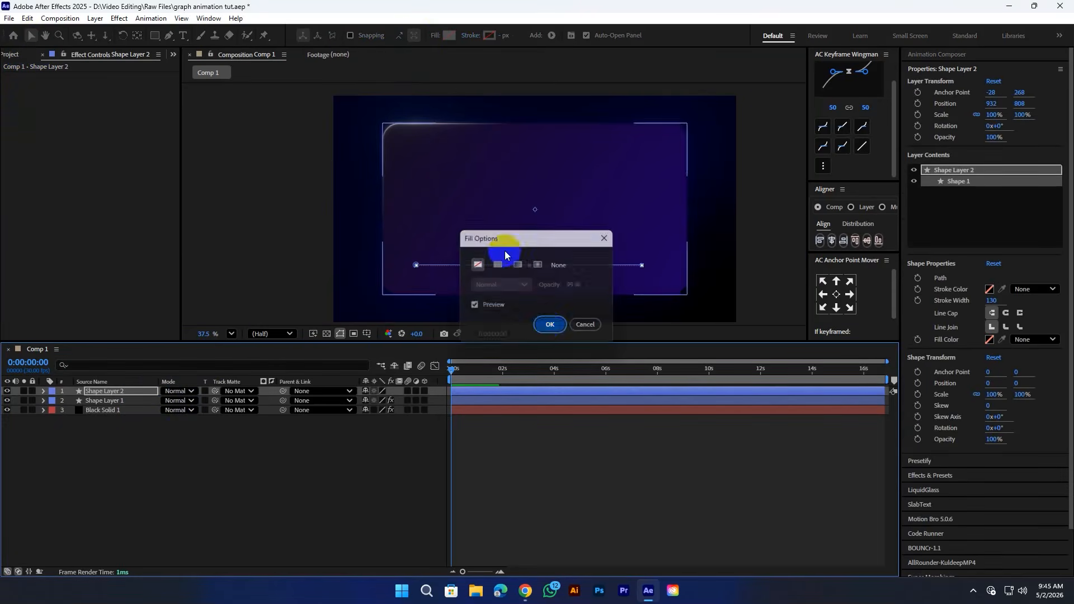
key(Return)
click(490, 35)
click(418, 216)
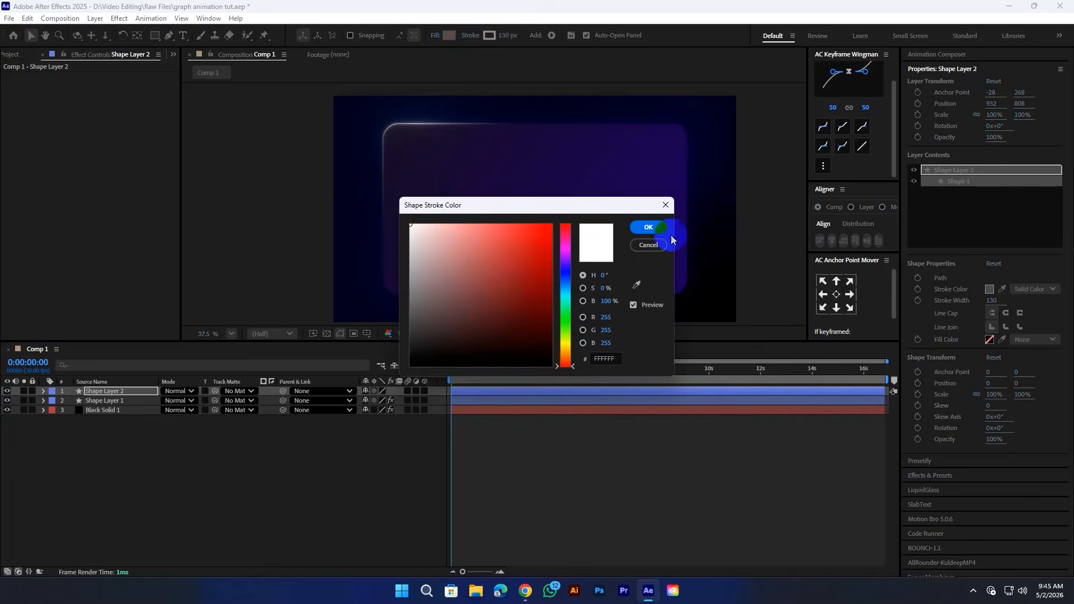
click(648, 227)
Set the horizontal line's stroke width to 7 px and deselect the layer.
click(503, 36)
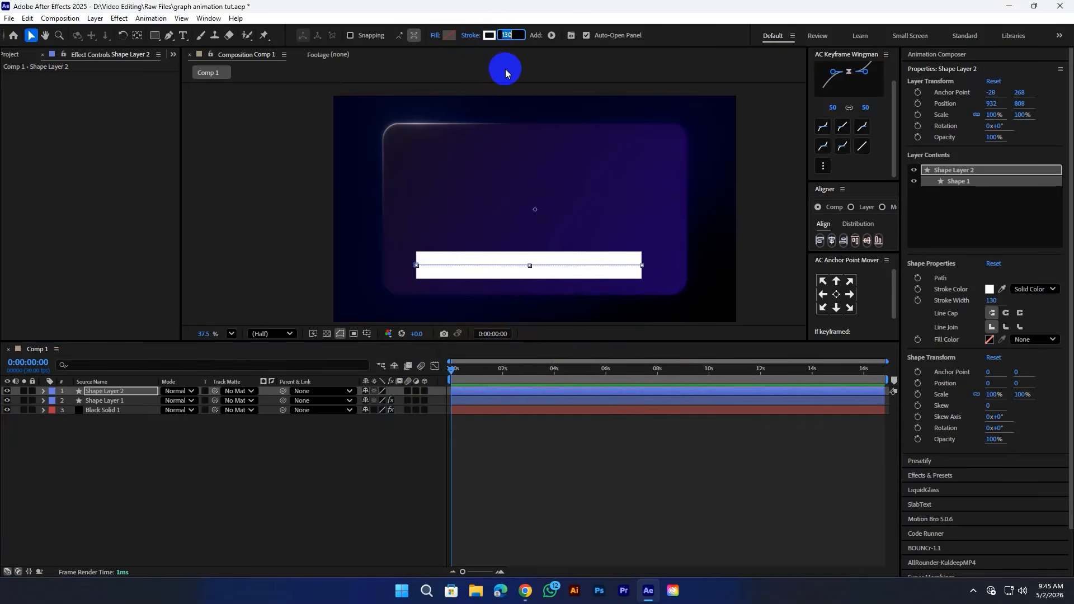
text(7)
key(Return)
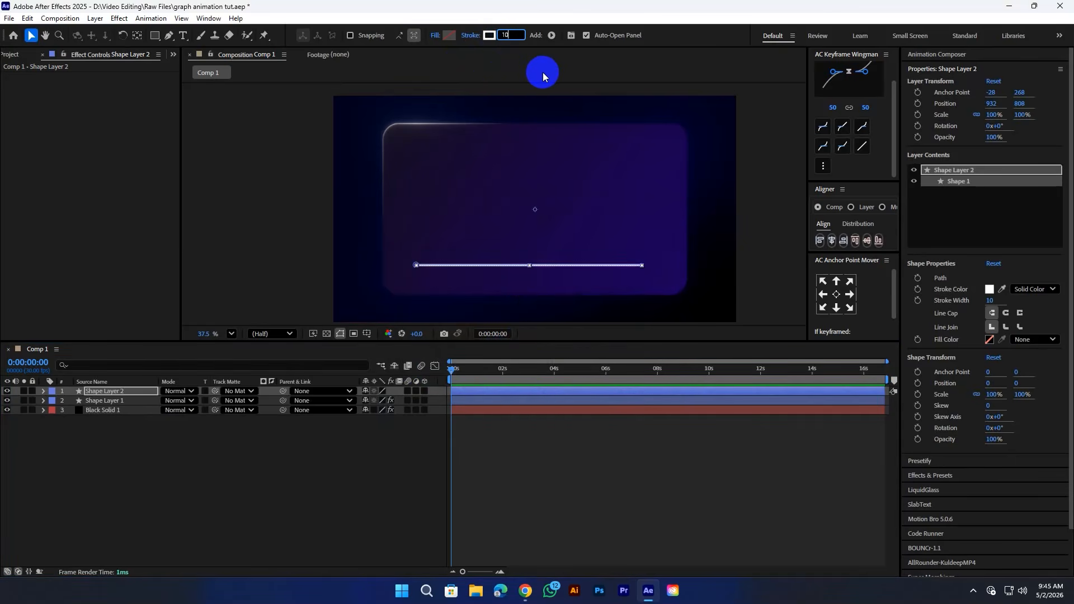
click(511, 266)
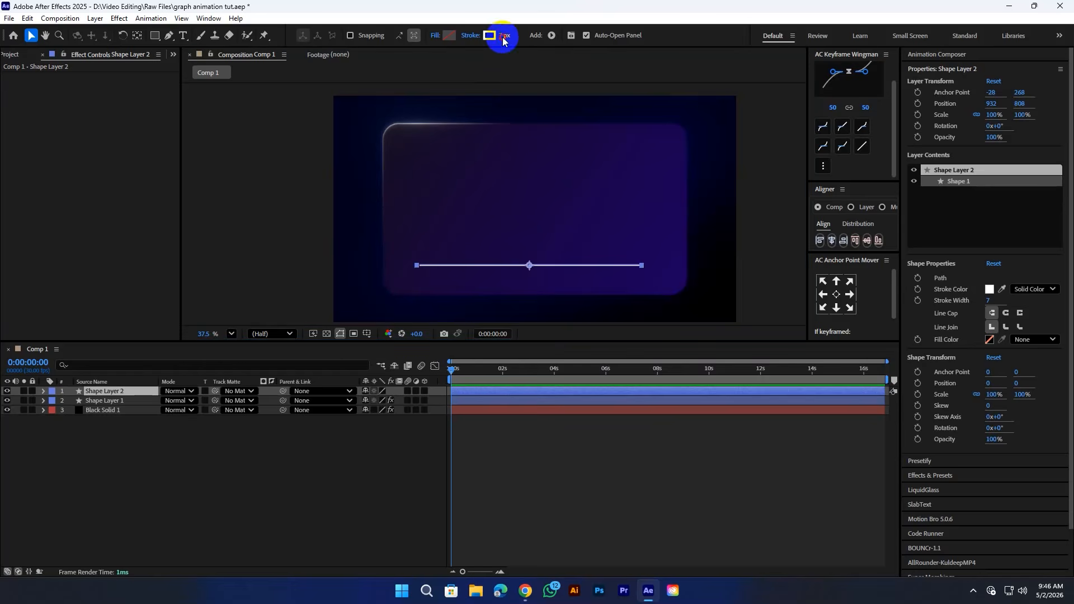
click(367, 465)
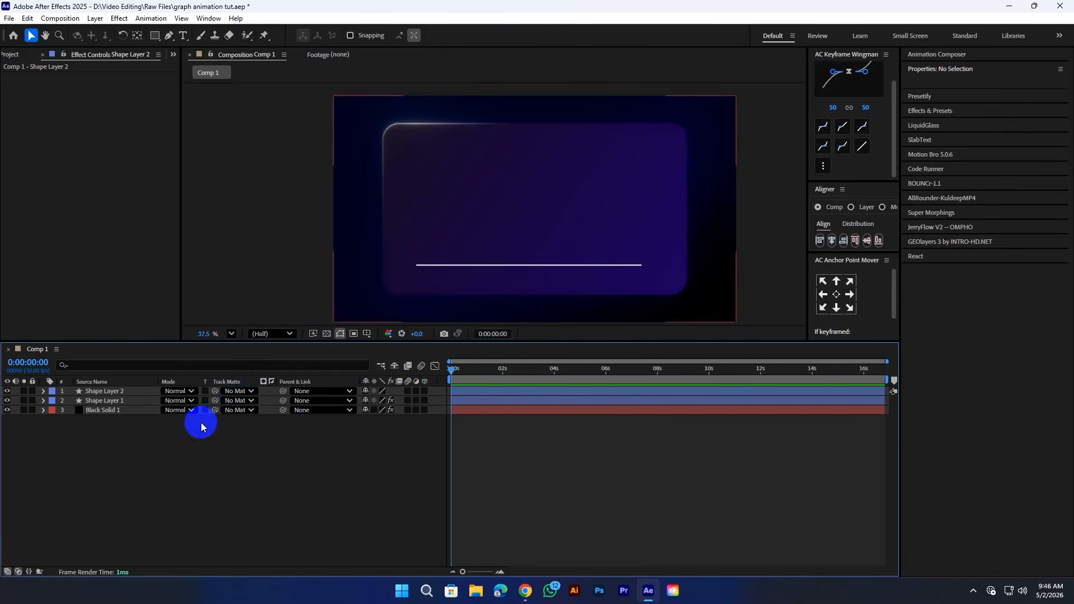
Draw a vertical line with the Pen tool upward from the baseline's left end on a new shape layer, with a white 5 px stroke.
click(169, 35)
scroll(378, 297, up, 1)
scroll(379, 297, up, 7)
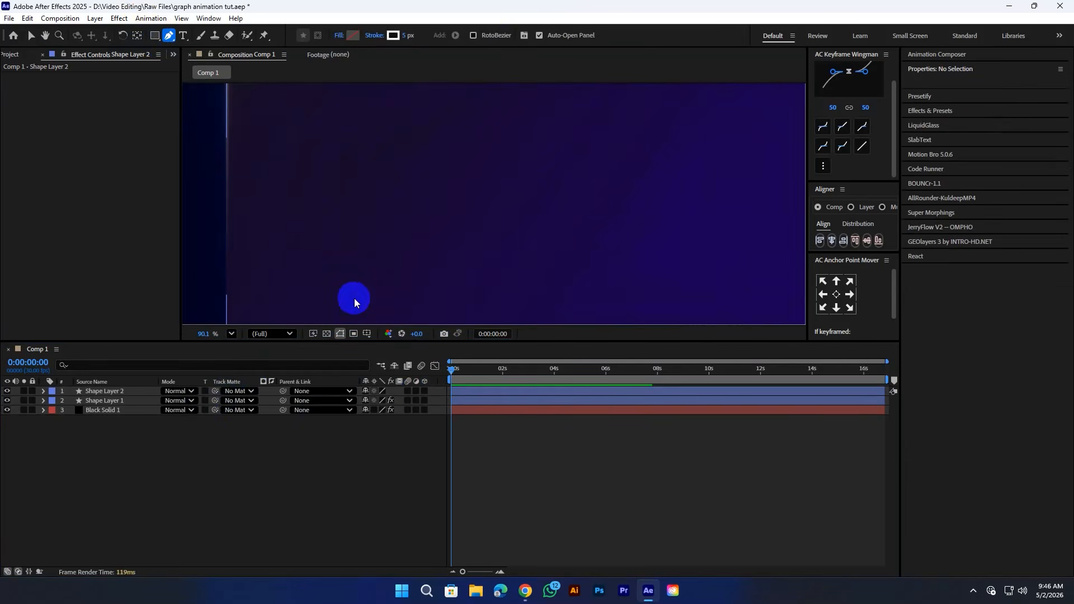
drag(319, 295, 537, 130)
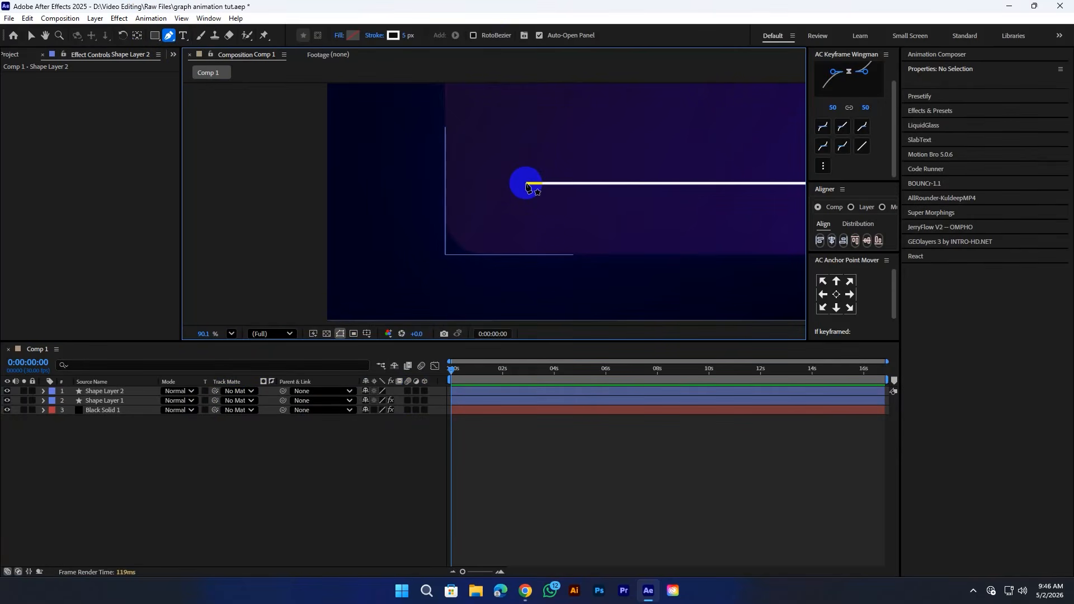
click(526, 186)
scroll(539, 218, down, 5)
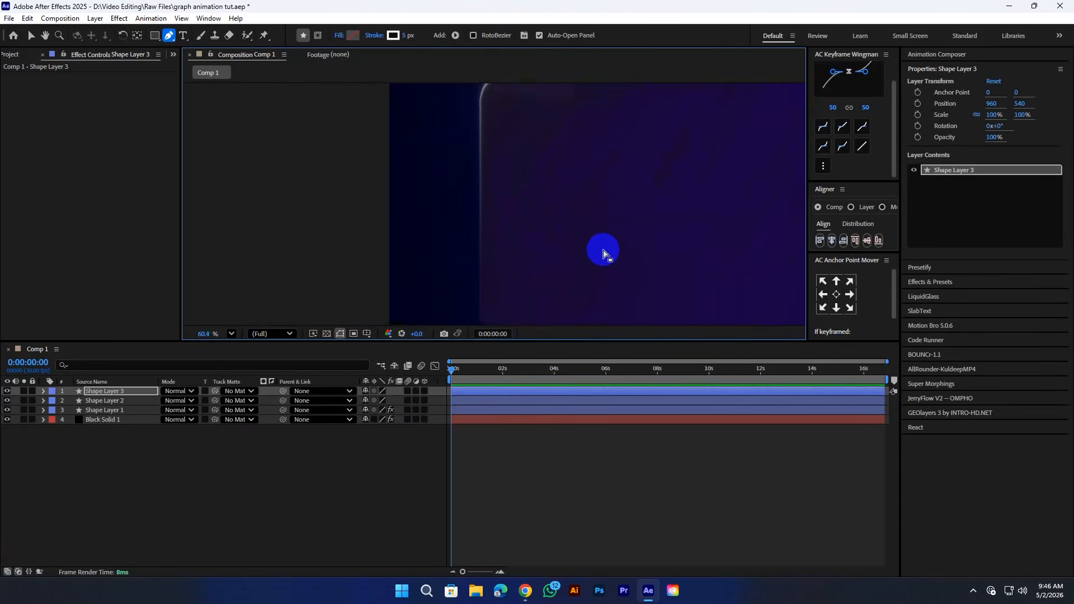
click(526, 152)
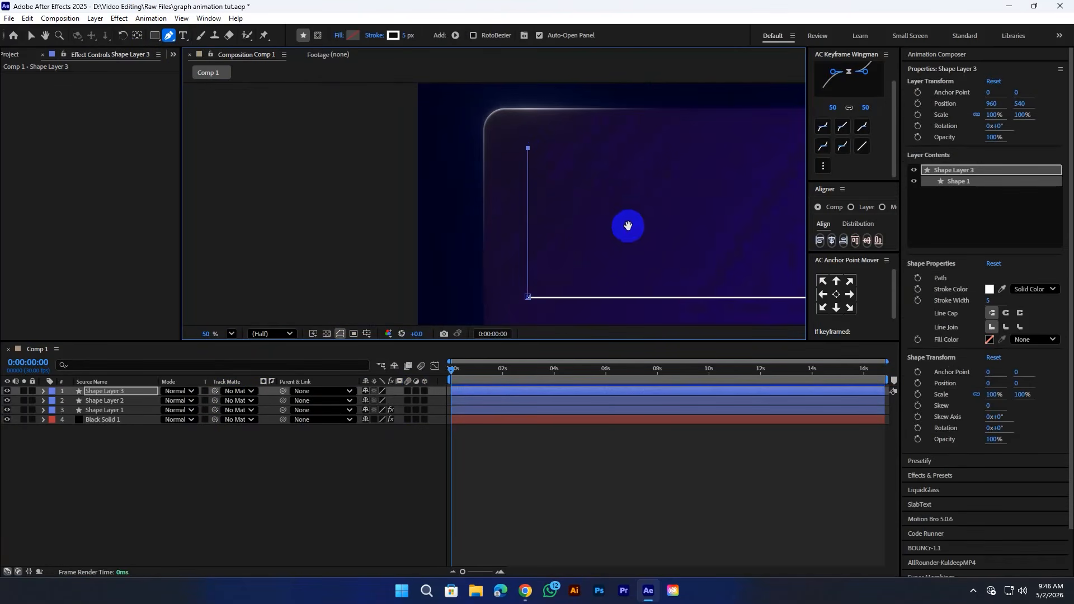
drag(626, 228, 542, 179)
key(v)
click(277, 474)
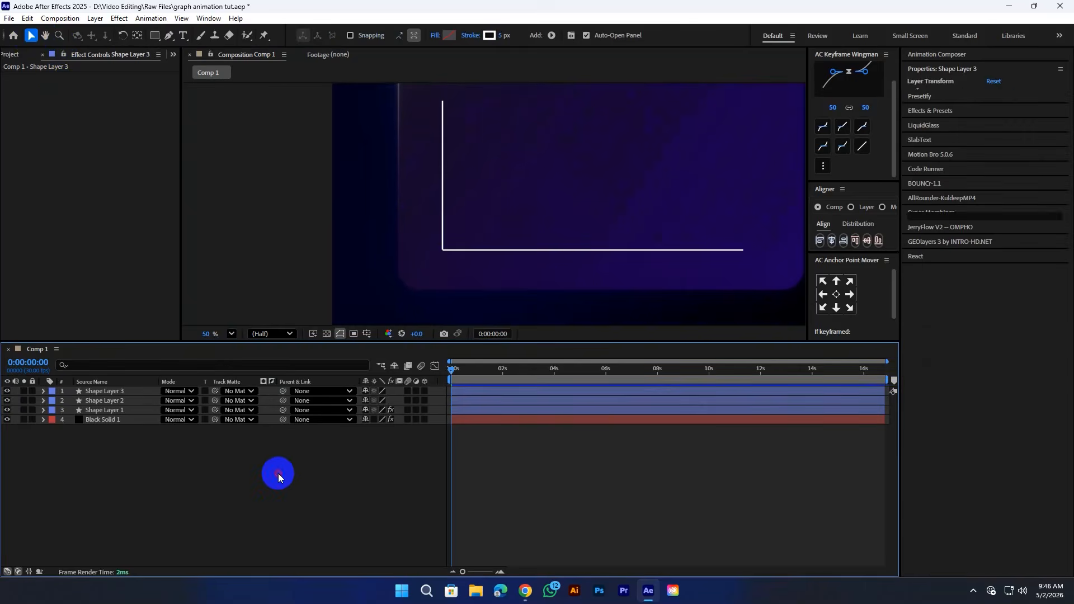
key(shift+slash)
drag(536, 214, 506, 204)
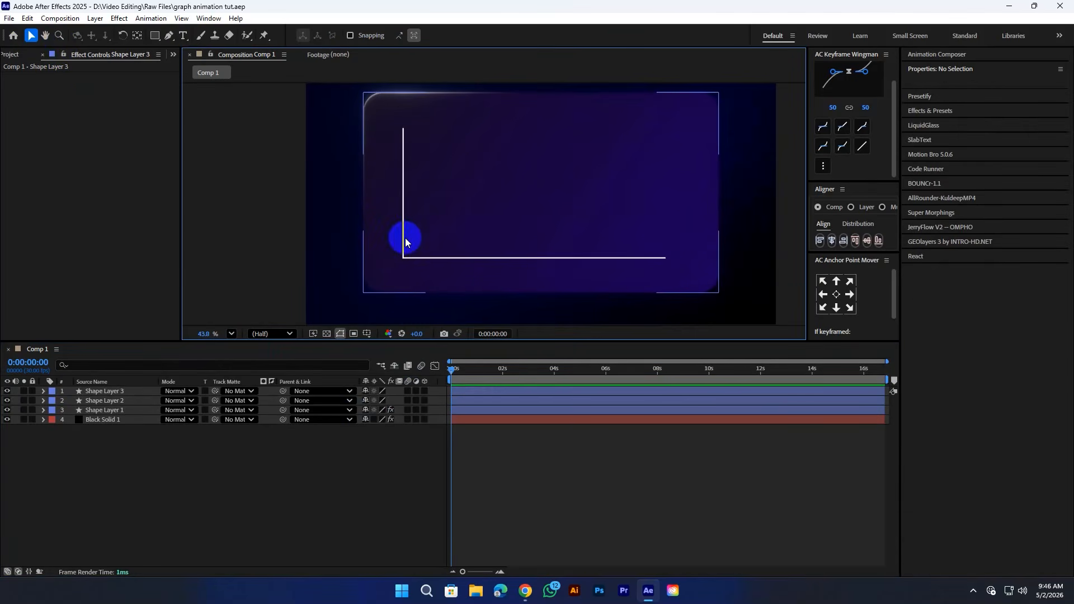
Draw a rising growth curve with the Pen tool, from just above the axes' corner to the panel's upper right, on a new shape layer.
click(168, 35)
scroll(423, 230, up, 2)
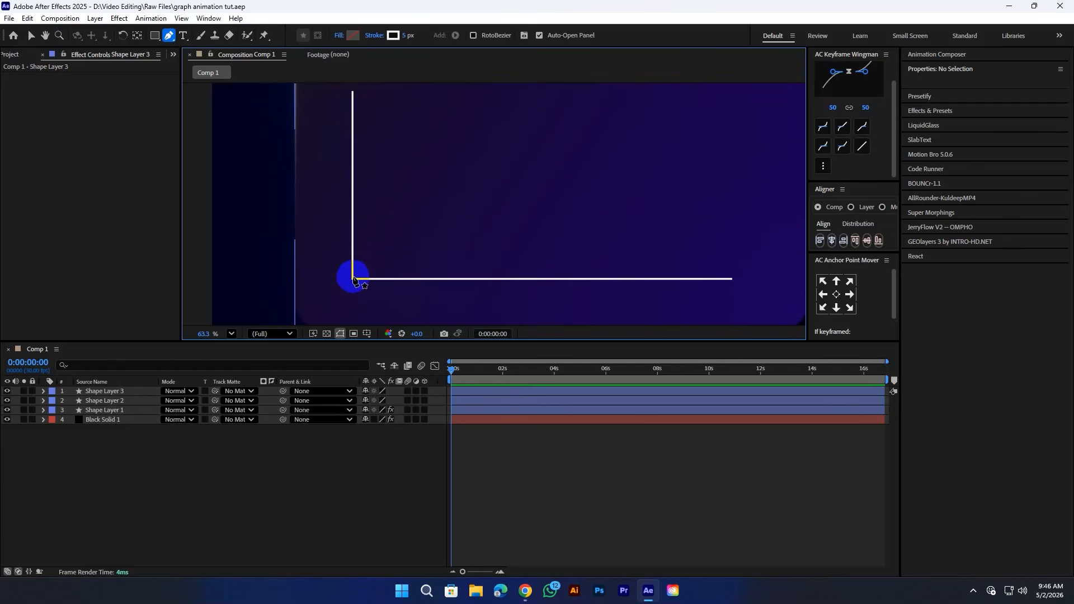
click(353, 272)
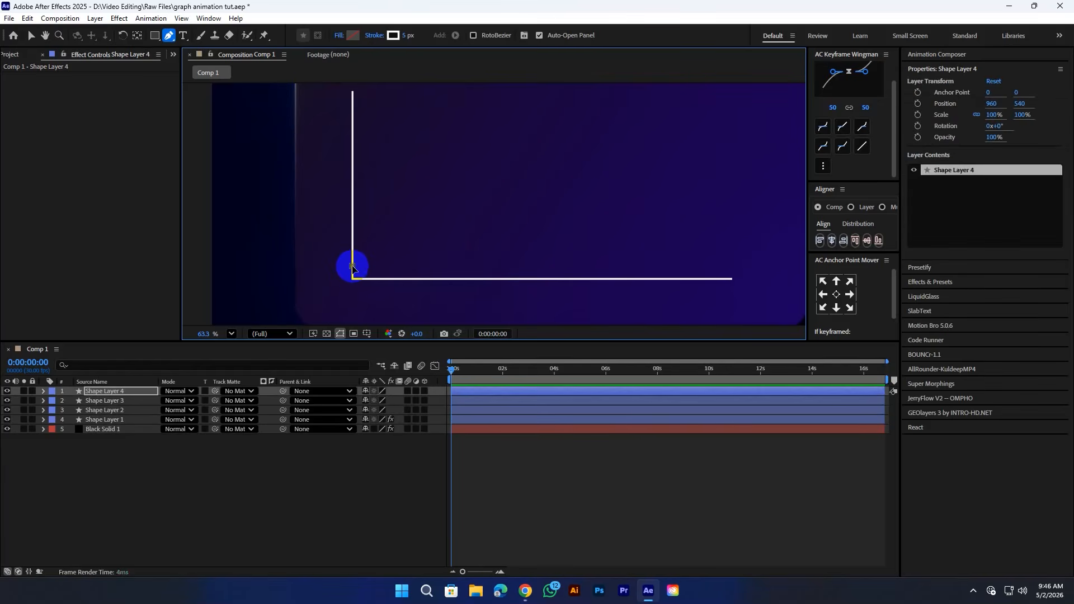
key(shift+slash)
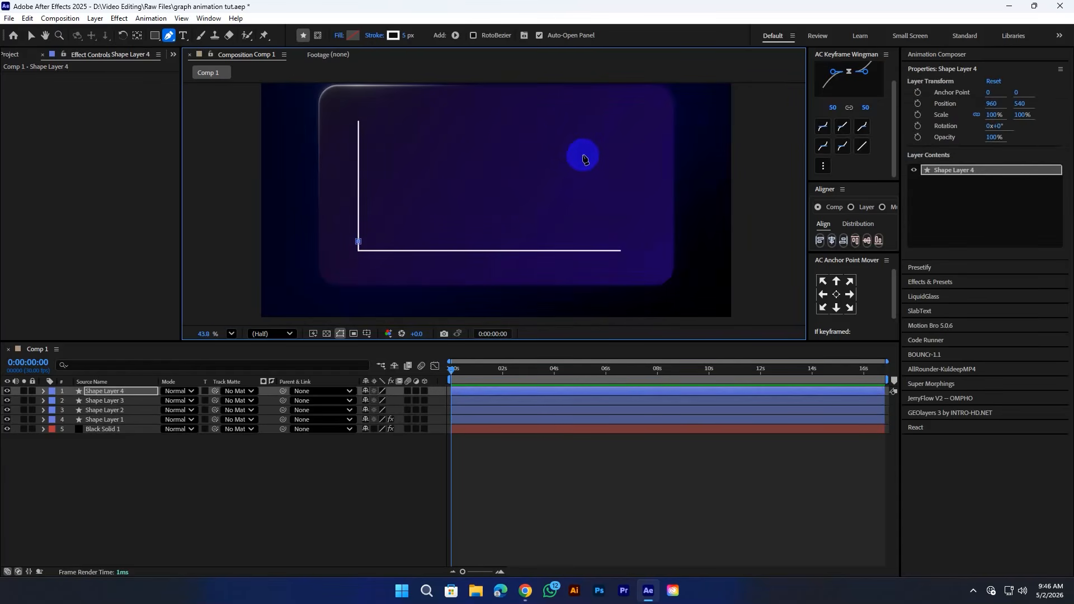
drag(587, 149, 605, 80)
Draw a circle about 48.5 px wide with the Ellipse tool and center it on the curve's upper end.
scroll(588, 158, up, 5)
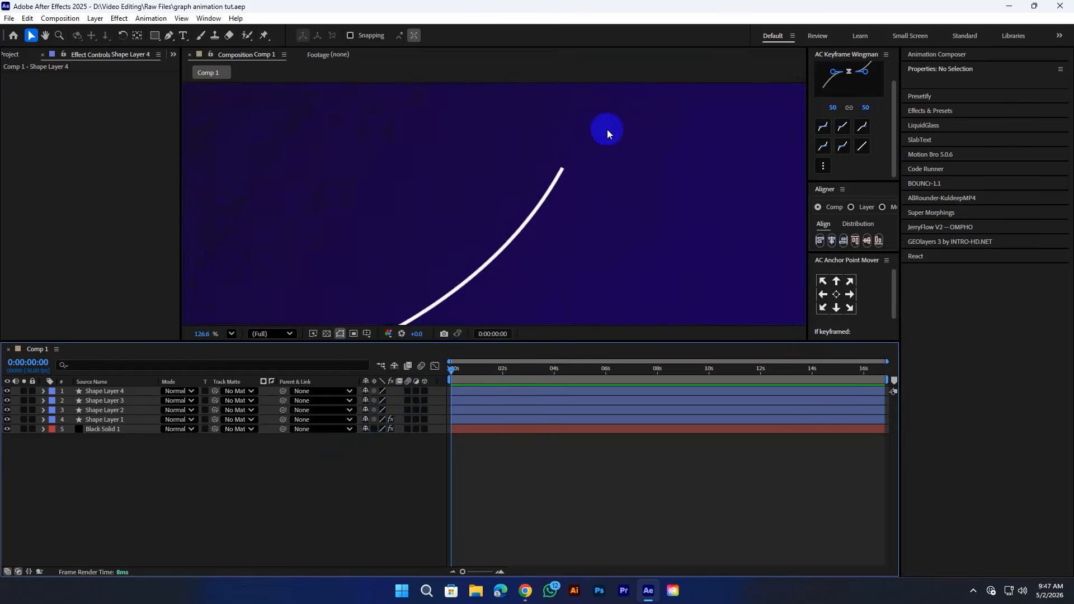
drag(164, 37, 180, 63)
drag(537, 152, 584, 193)
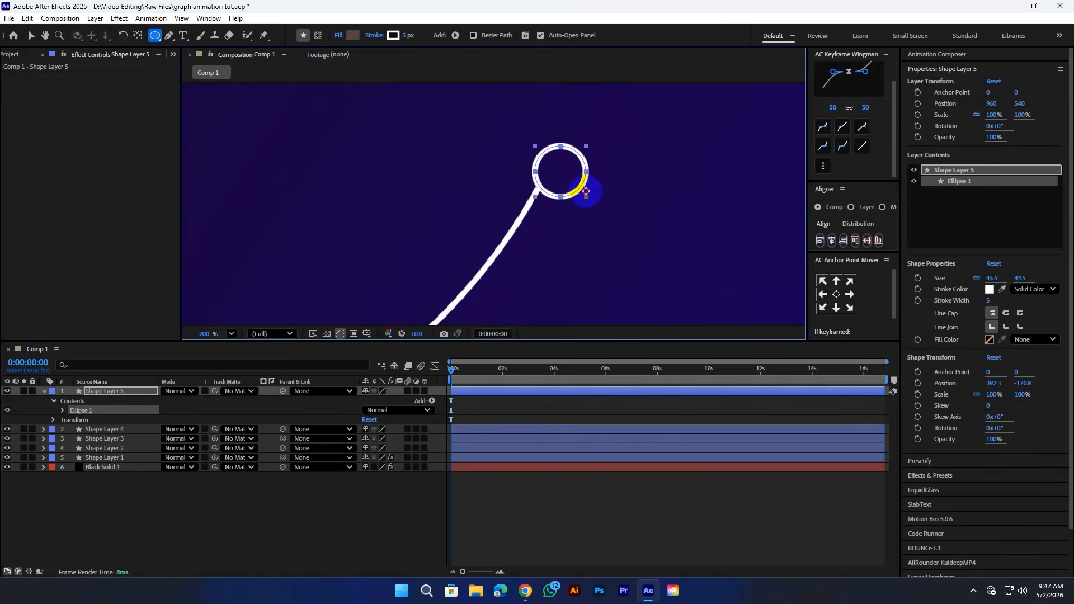
click(31, 38)
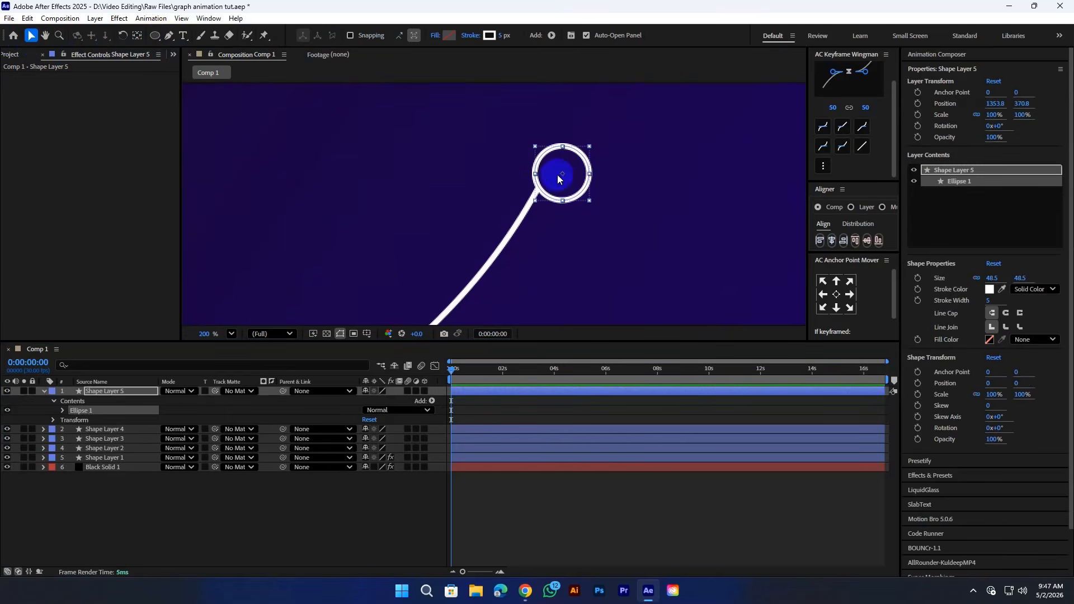
drag(561, 175, 538, 190)
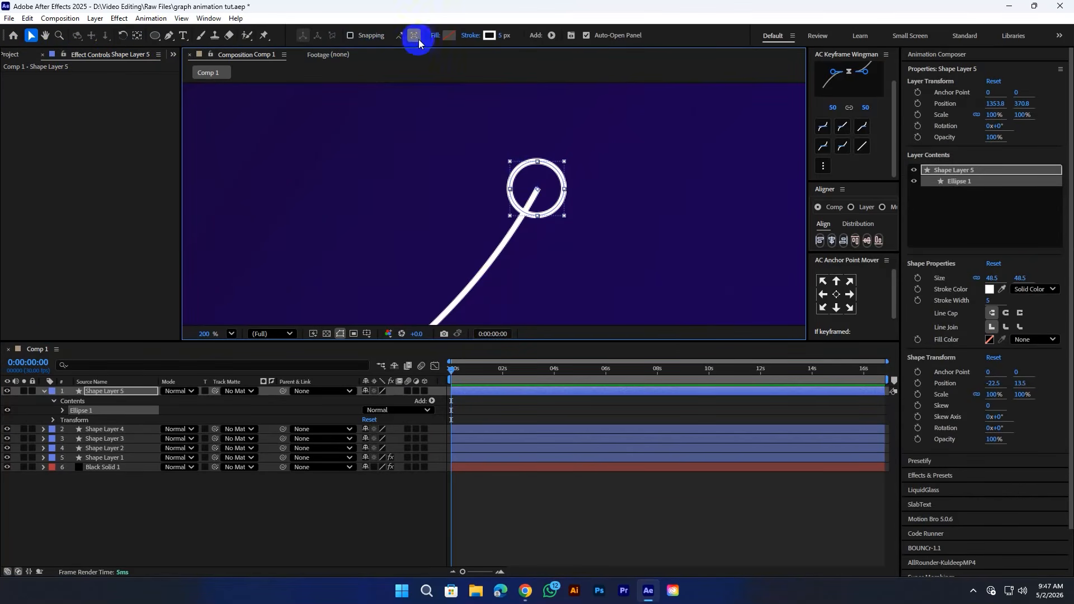
Give the circle a solid white (FFFFFF) fill and remove its stroke.
click(448, 36)
drag(511, 256, 377, 179)
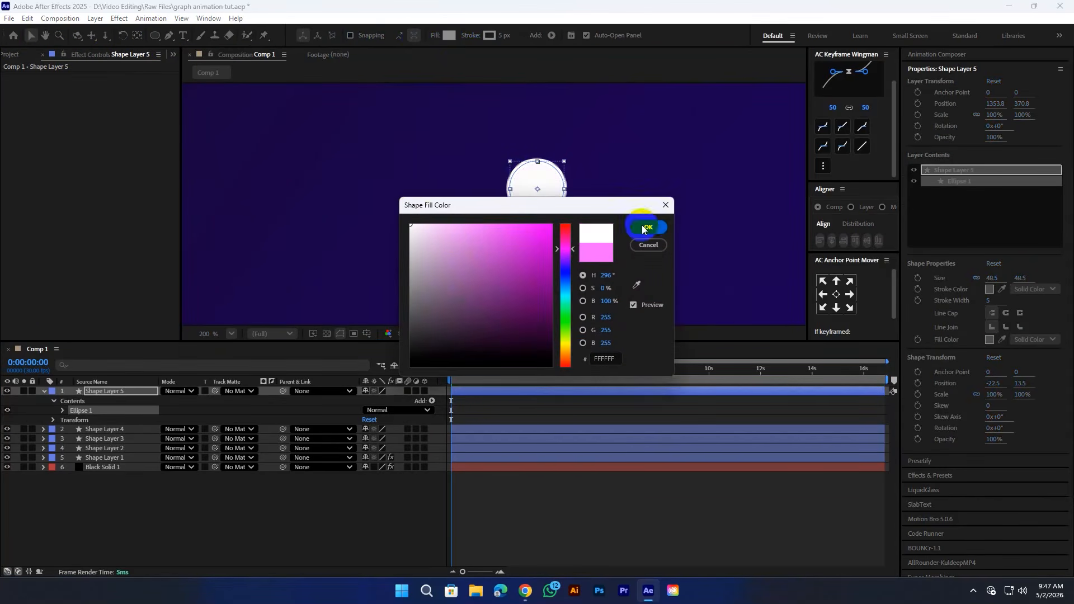
click(645, 228)
click(467, 37)
click(477, 264)
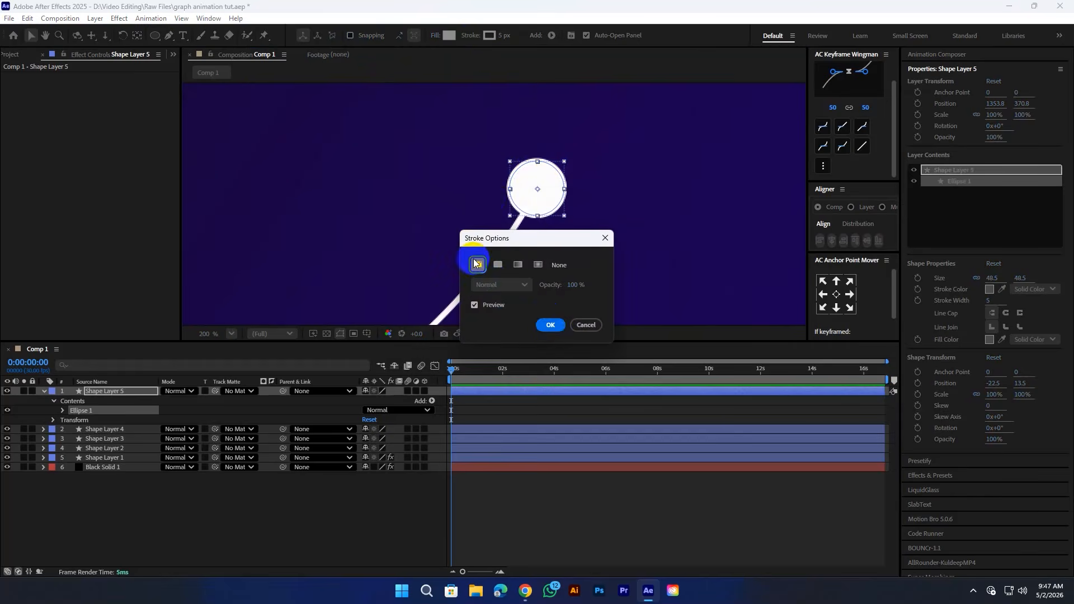
click(550, 319)
click(371, 519)
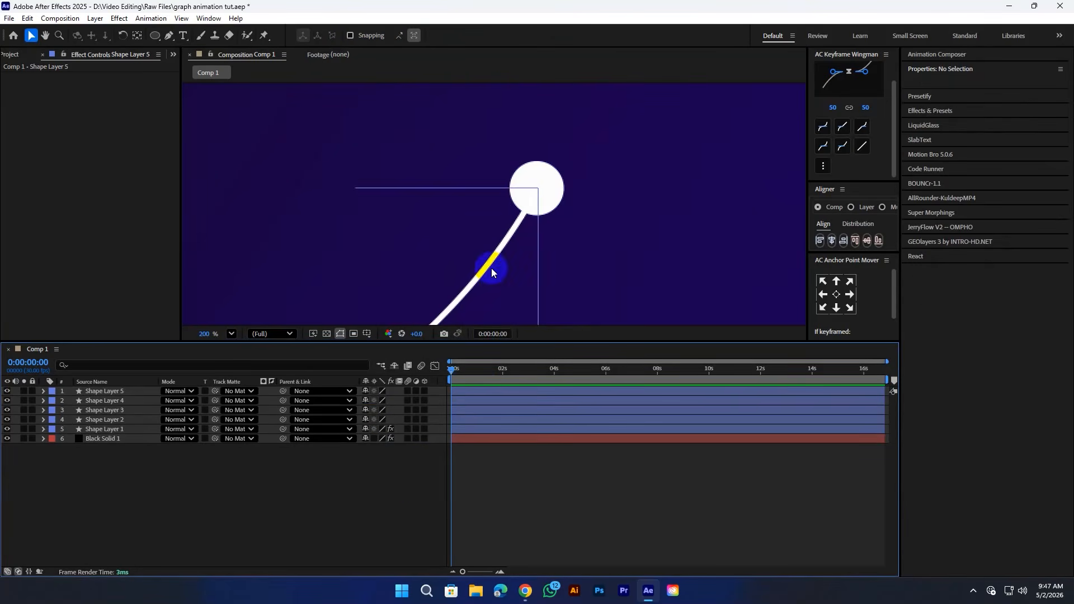
Add a "Massive growth" text layer in the upper part of the panel.
scroll(487, 246, down, 4)
drag(396, 220, 528, 139)
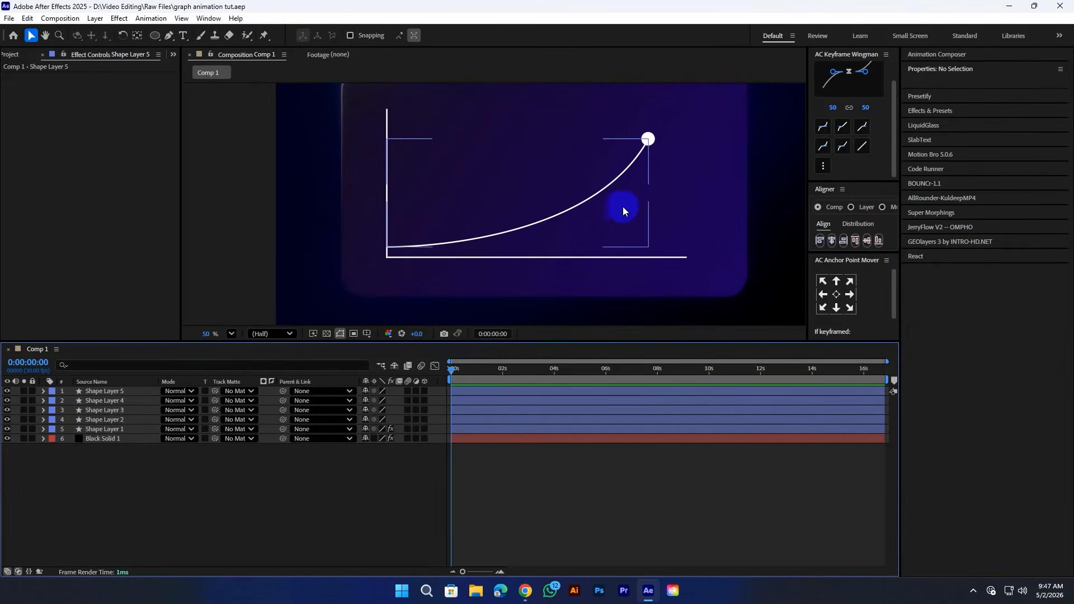
key(shift+slash)
mouse_move(490, 176)
mouse_down()
mouse_move(504, 163)
mouse_move(499, 171)
mouse_up()
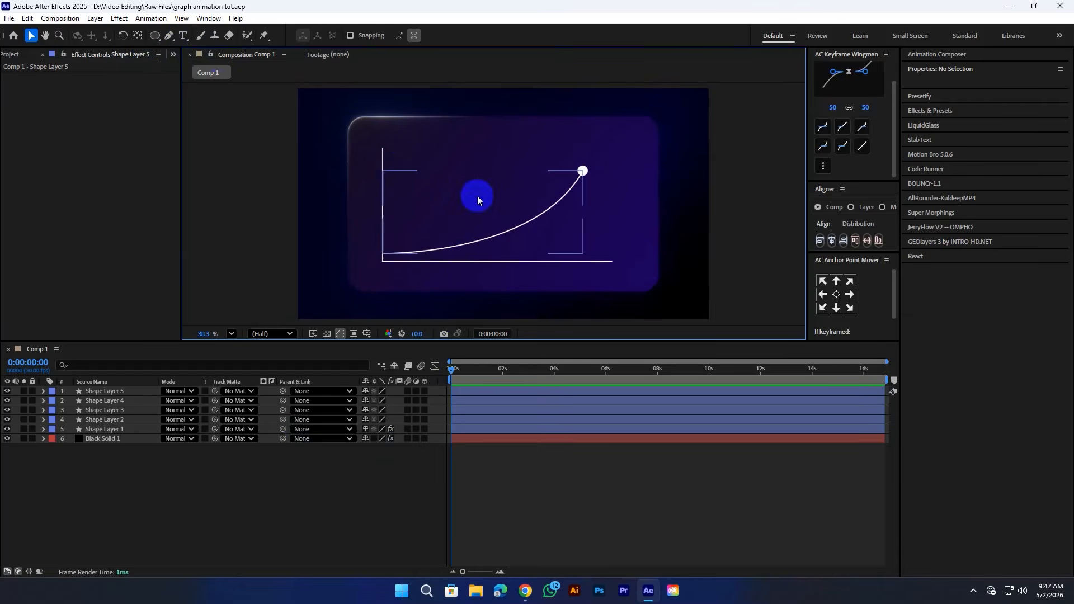
key(ctrl+t)
click(477, 156)
text(Massive growth)
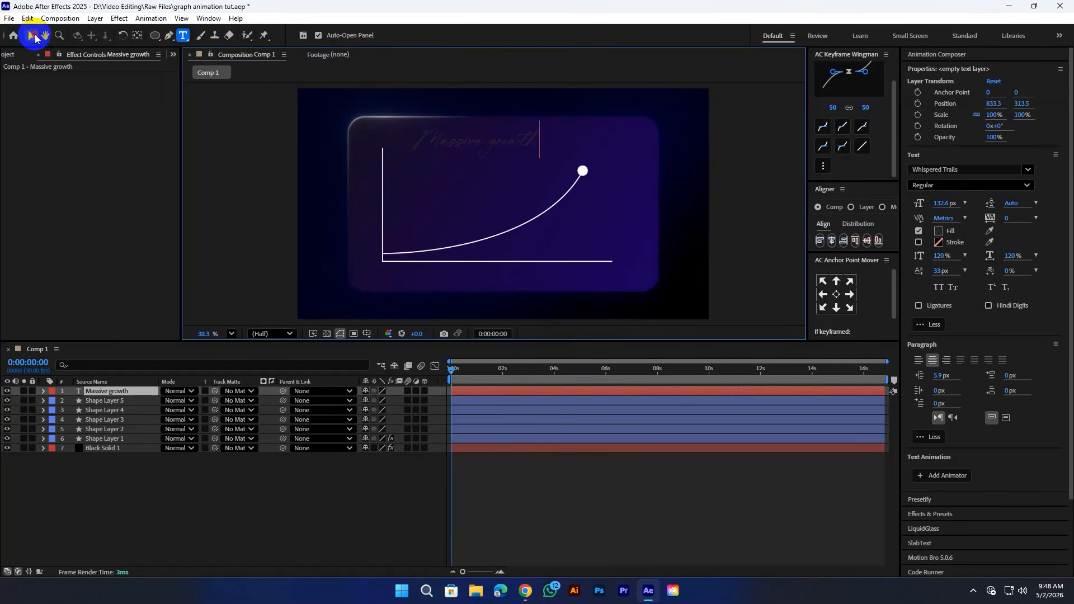
Set the title's font to SF Pro Display Bold and its fill color to white.
click(34, 37)
click(952, 169)
text(sf)
click(923, 291)
click(939, 231)
click(404, 218)
click(648, 219)
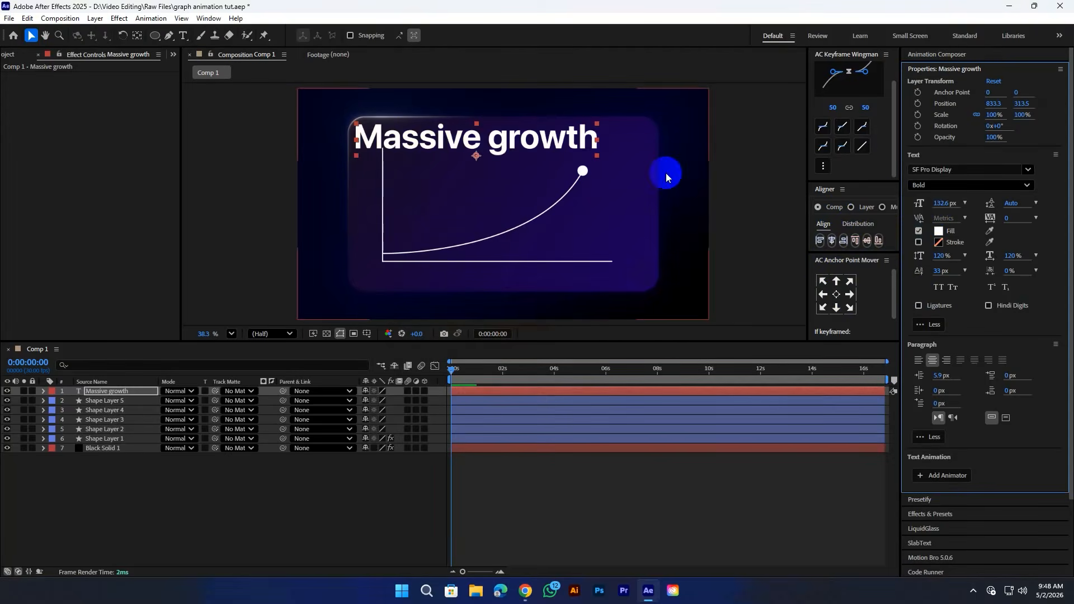
Reduce the title's font size to about 54.6 px and center it horizontally in the composition.
drag(941, 204, 890, 202)
click(832, 240)
click(823, 282)
click(607, 471)
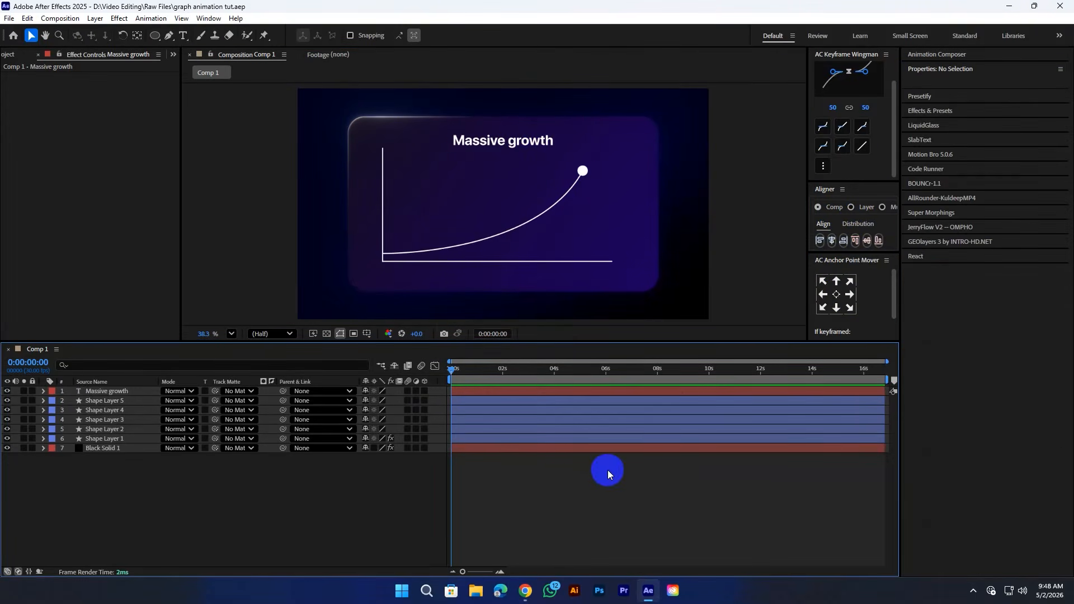
Add a "2010" text label at 40 px and place it below the corner where the two axes meet.
drag(549, 267, 555, 259)
key(ctrl+t)
click(497, 187)
text(2010)
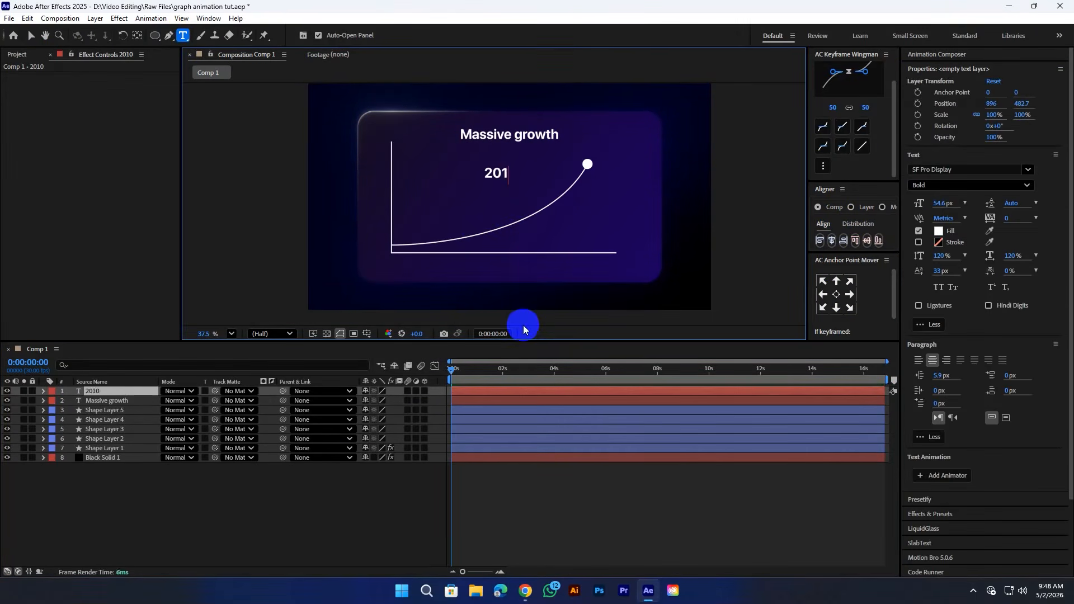
click(32, 36)
click(945, 203)
text(40)
key(Return)
scroll(403, 266, up, 6)
drag(496, 173, 462, 214)
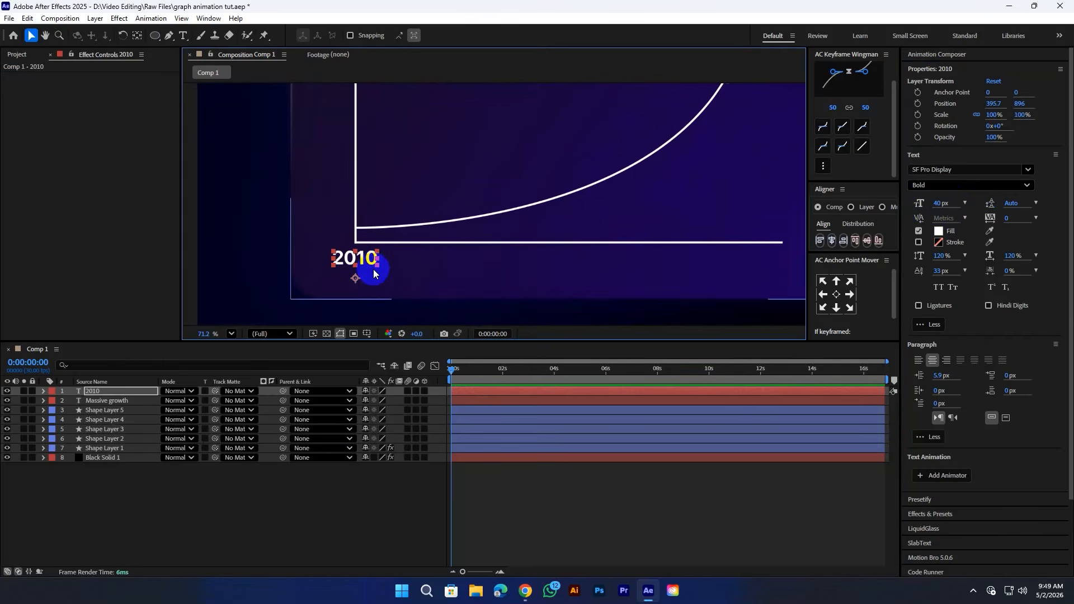
Set the 2010 label's size to 25 px, move it just under the axes' corner and center its anchor point.
click(945, 201)
text(25)
key(Return)
drag(362, 261, 362, 253)
scroll(537, 252, down, 3)
drag(570, 252, 489, 233)
click(837, 295)
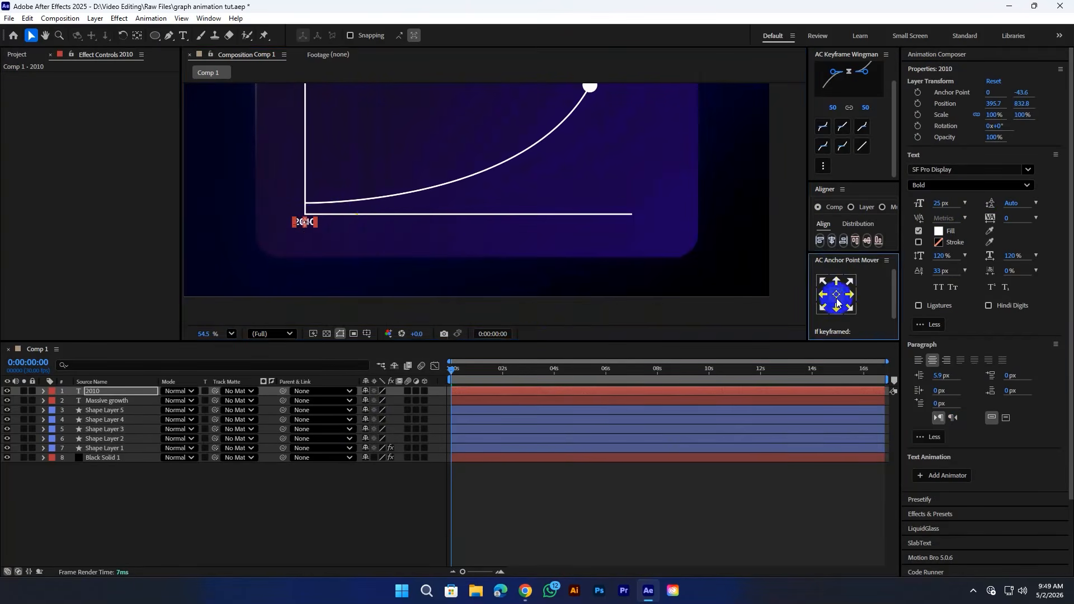
Duplicate the 2010 label, place the copy under the baseline's right end and change its text to 2027.
key(ctrl+d)
drag(309, 223, 637, 236)
scroll(636, 235, up, 4)
double_click(719, 233)
text(2027)
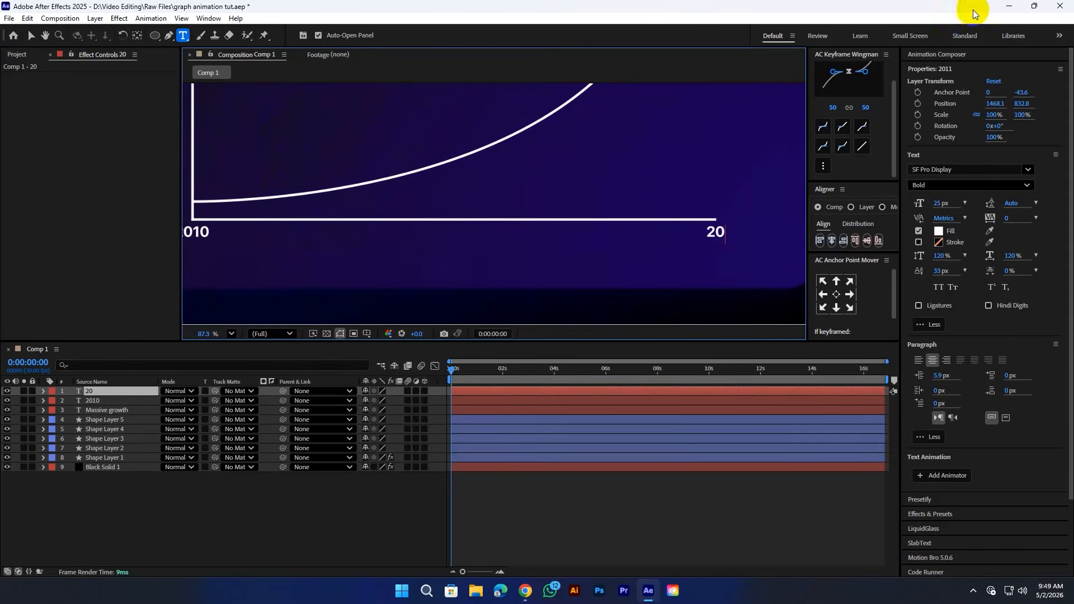
click(633, 487)
key(v)
Duplicate the 2027 label, center the copy horizontally under the baseline and change its text to 2020.
click(723, 236)
key(ctrl+d)
drag(723, 236, 486, 236)
click(832, 241)
double_click(471, 234)
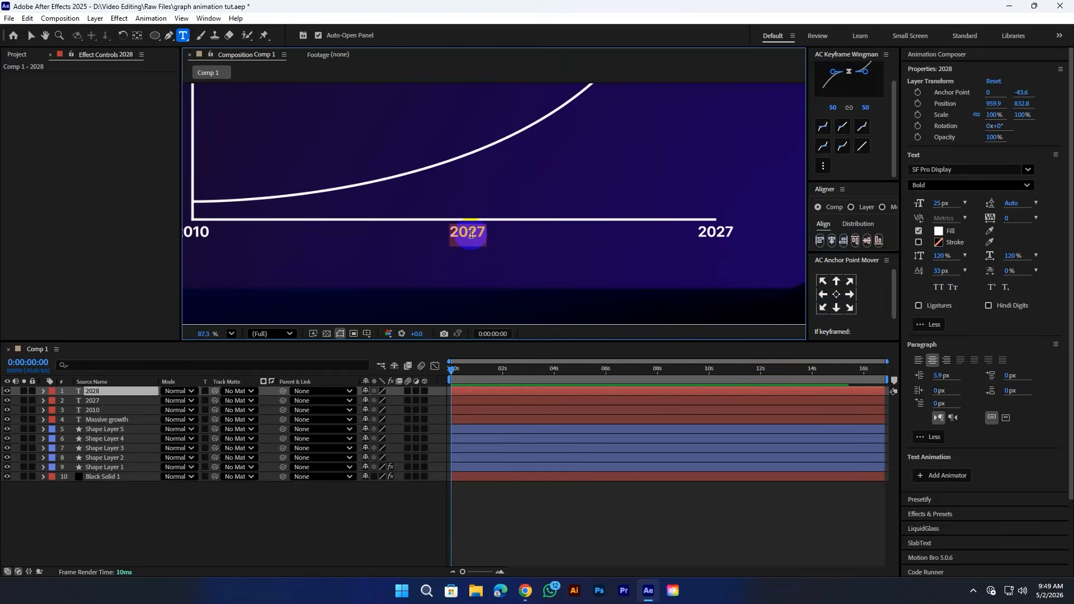
text(2020)
click(31, 36)
Duplicate the 2010 label, place the copy beside the middle of the vertical axis and change its text to 1M.
scroll(517, 273, down, 4)
click(353, 506)
scroll(374, 224, up, 5)
drag(375, 224, 556, 230)
click(561, 286)
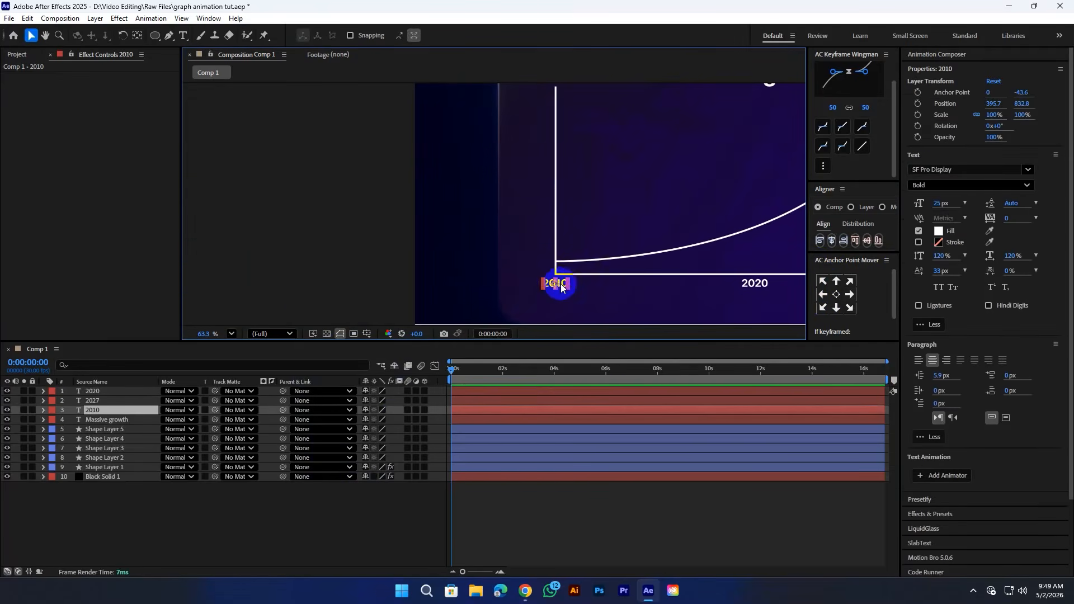
key(ctrl+d)
drag(561, 285, 545, 192)
double_click(542, 240)
text(1M)
click(29, 39)
Duplicate the 1M label, place the copy beside the vertical axis's upper end, change its text to 10M and save the project.
drag(605, 169, 593, 258)
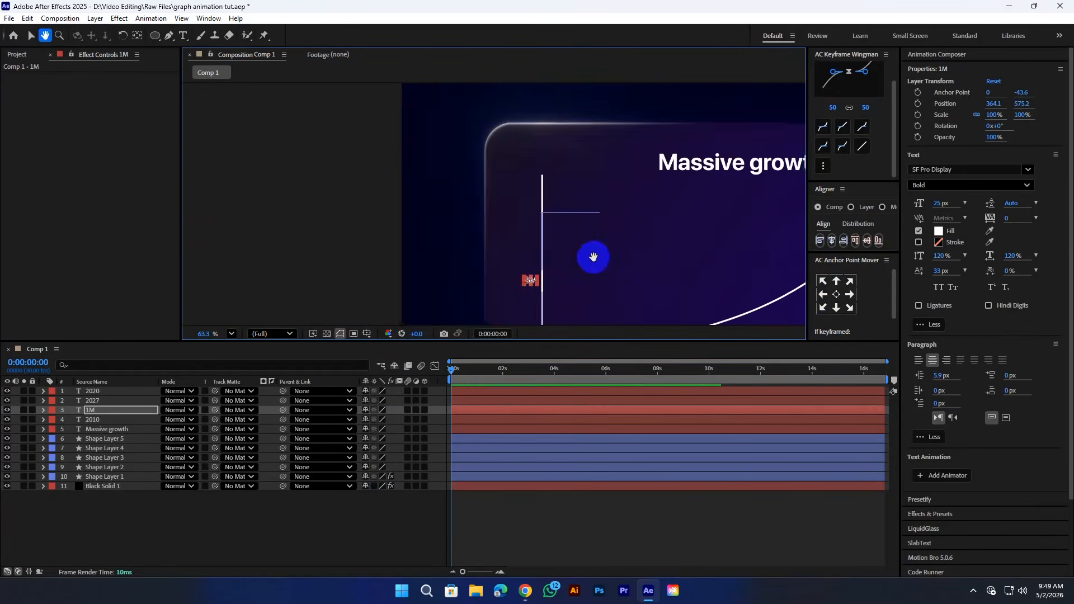
key(ctrl+d)
drag(535, 280, 547, 169)
key(ctrl+z)
double_click(536, 176)
text(10M)
click(30, 37)
scroll(526, 165, up, 6)
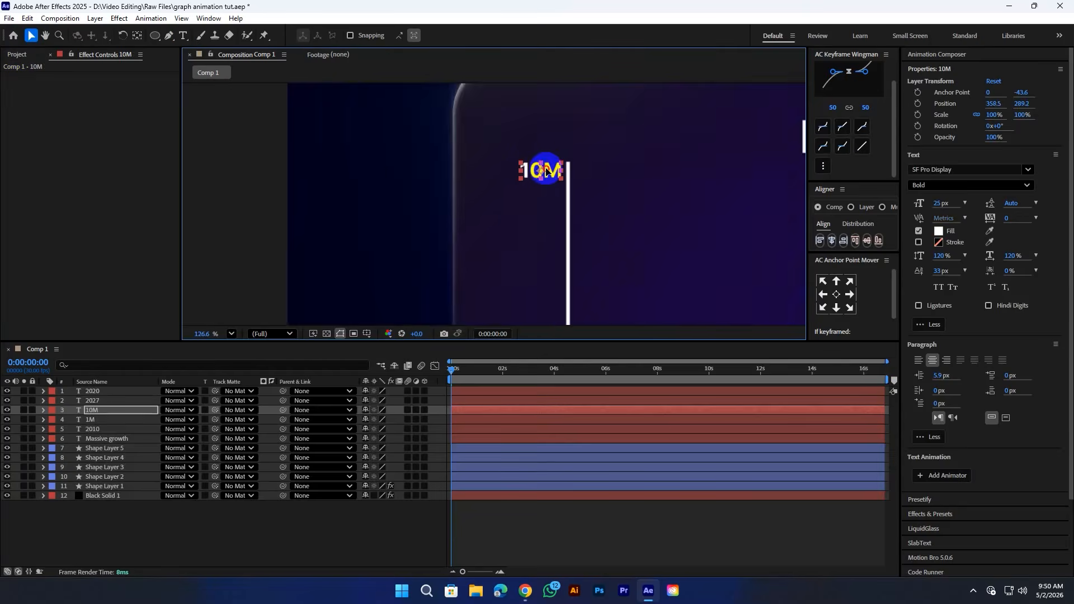
scroll(386, 162, down, 10)
click(325, 179)
key(ctrl+s)
Add Trim Paths to the curve's shape layer and set an End keyframe of 100% at 0 seconds.
scroll(434, 257, up, 2)
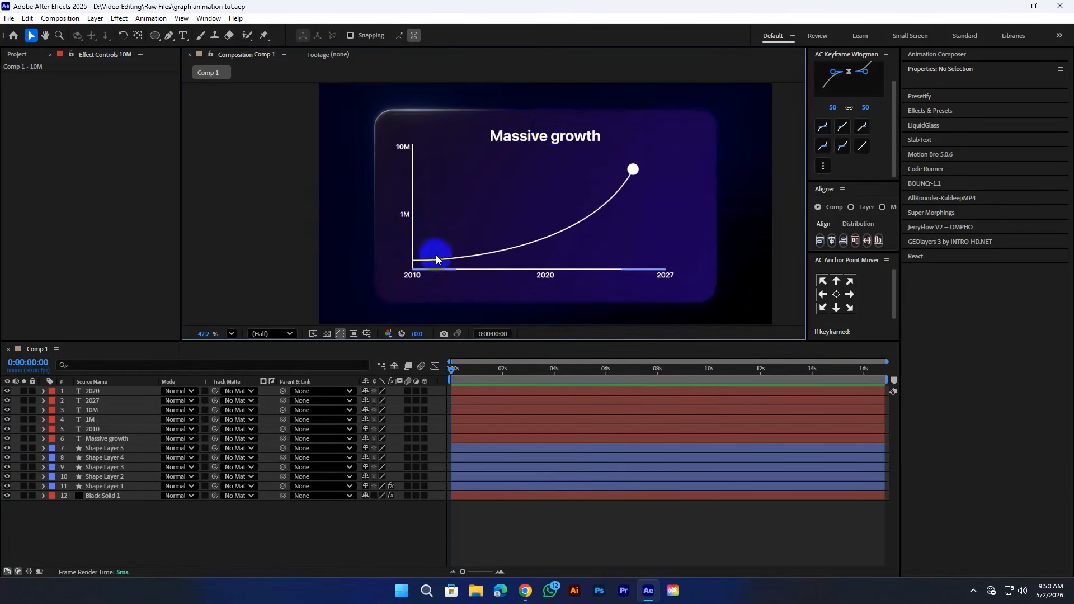
click(599, 250)
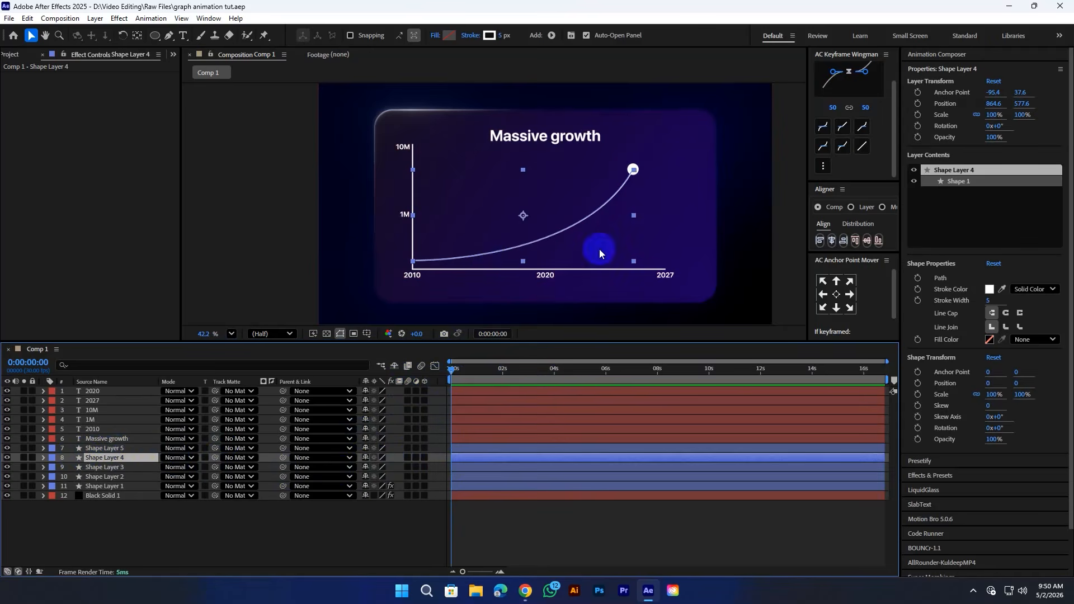
click(44, 458)
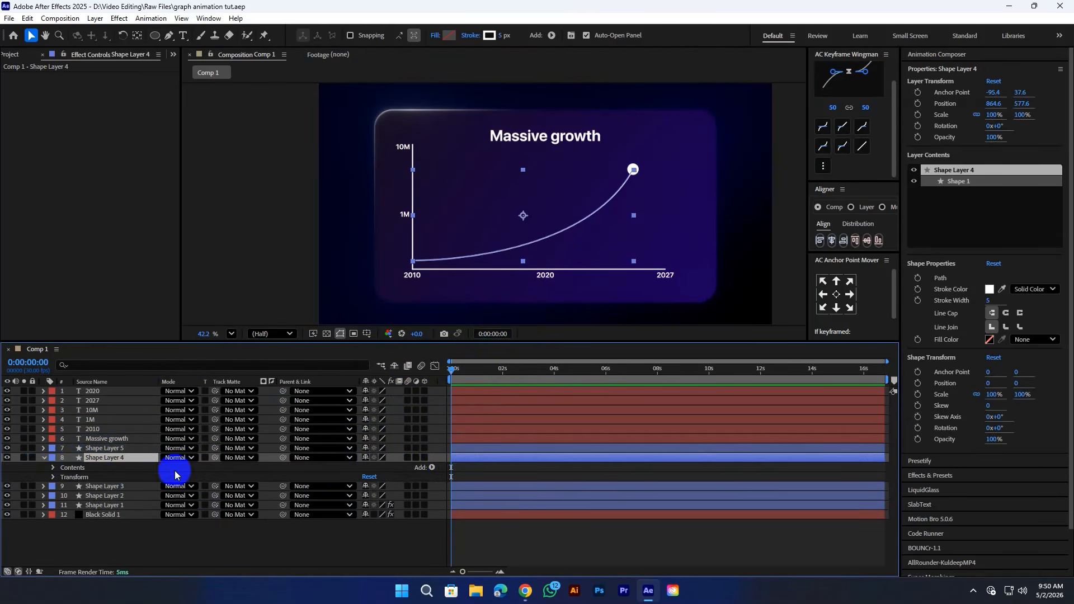
click(432, 468)
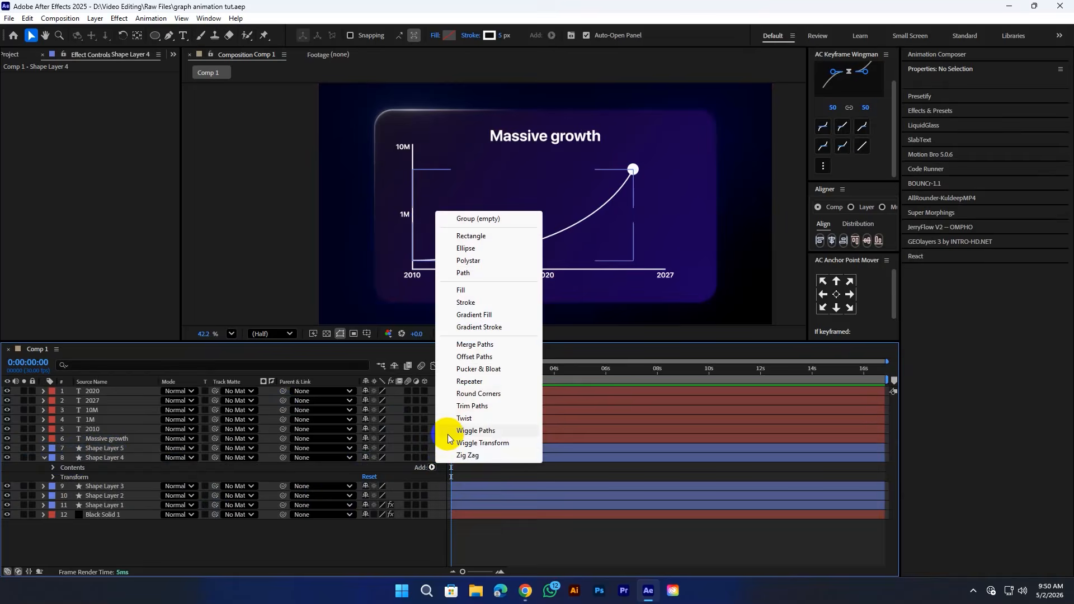
click(468, 408)
click(93, 472)
click(62, 487)
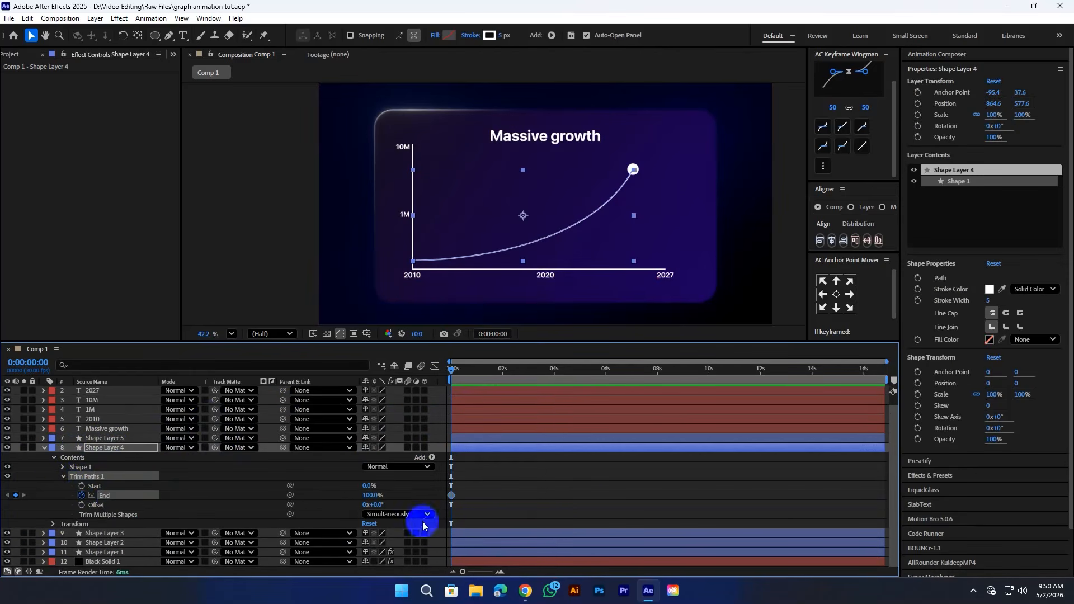
key(equal)
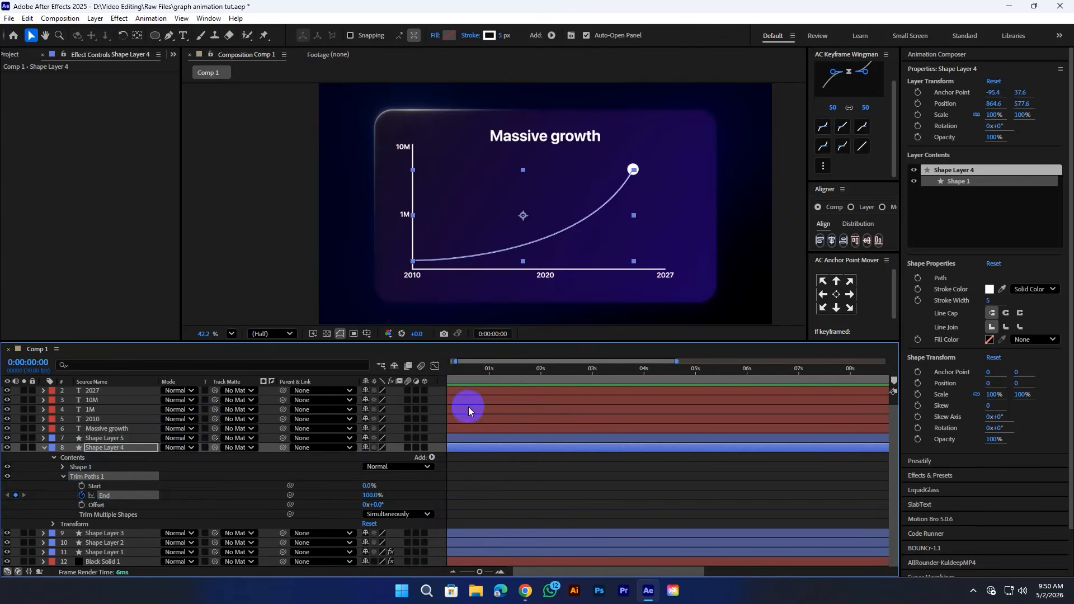
Move the curve's 100% End keyframe to 3 seconds on the timeline.
drag(471, 369, 488, 375)
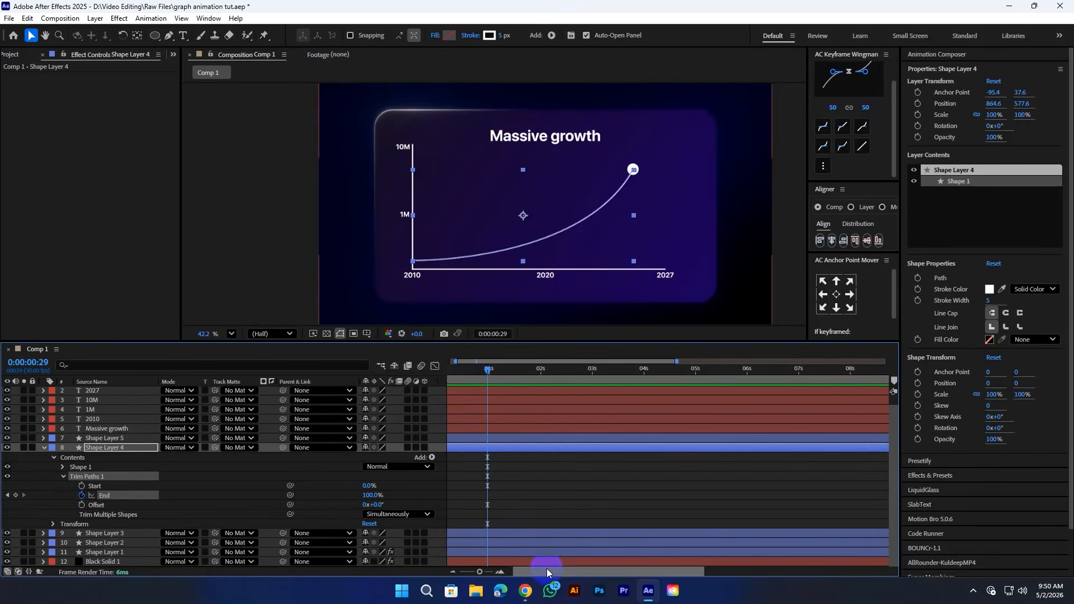
drag(546, 571, 535, 572)
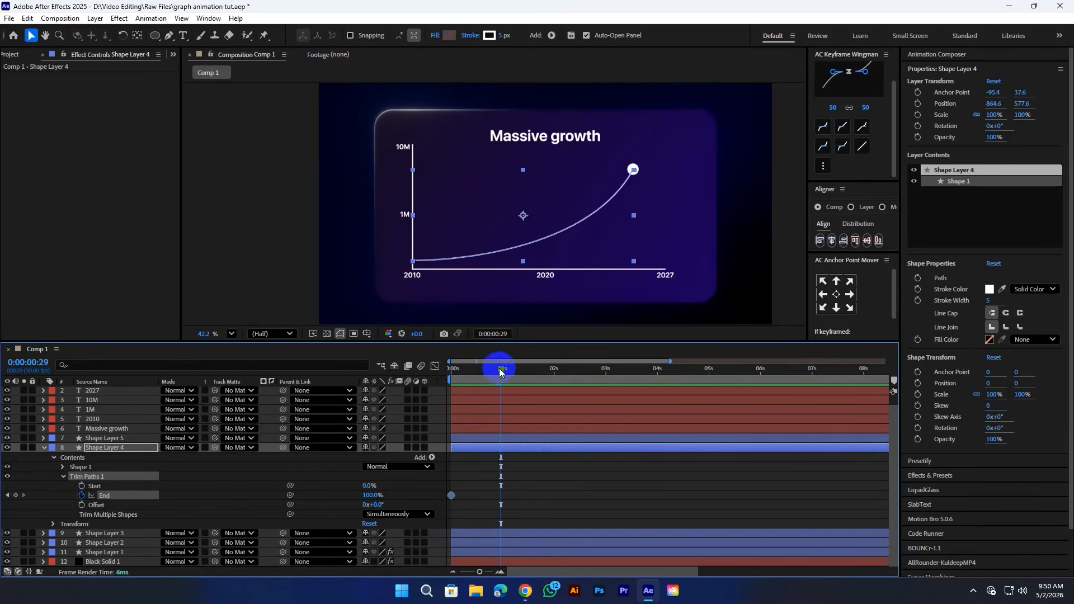
click(448, 498)
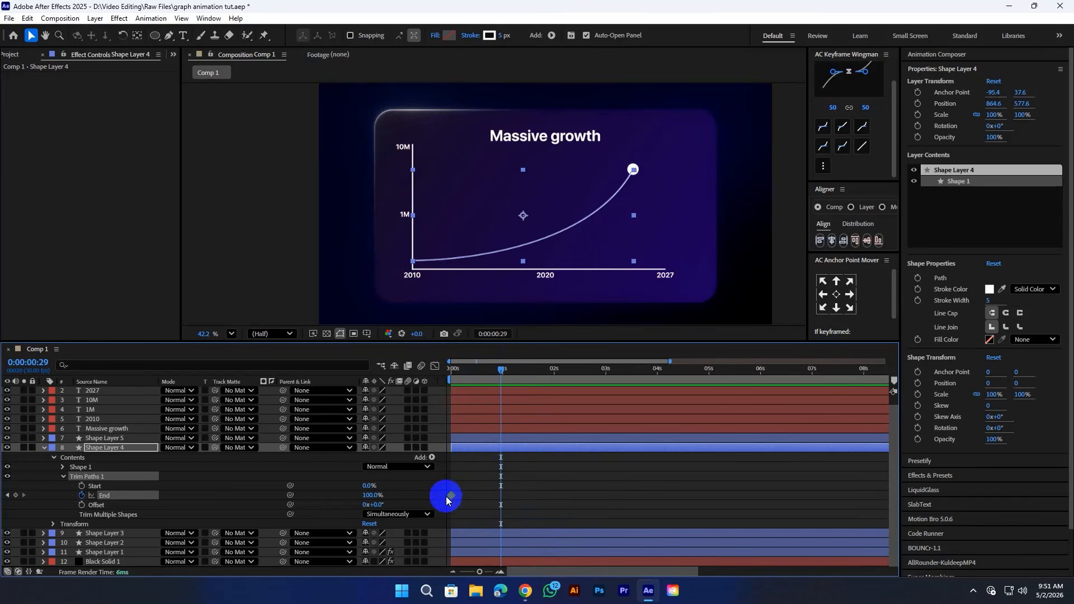
drag(453, 497, 607, 495)
click(606, 368)
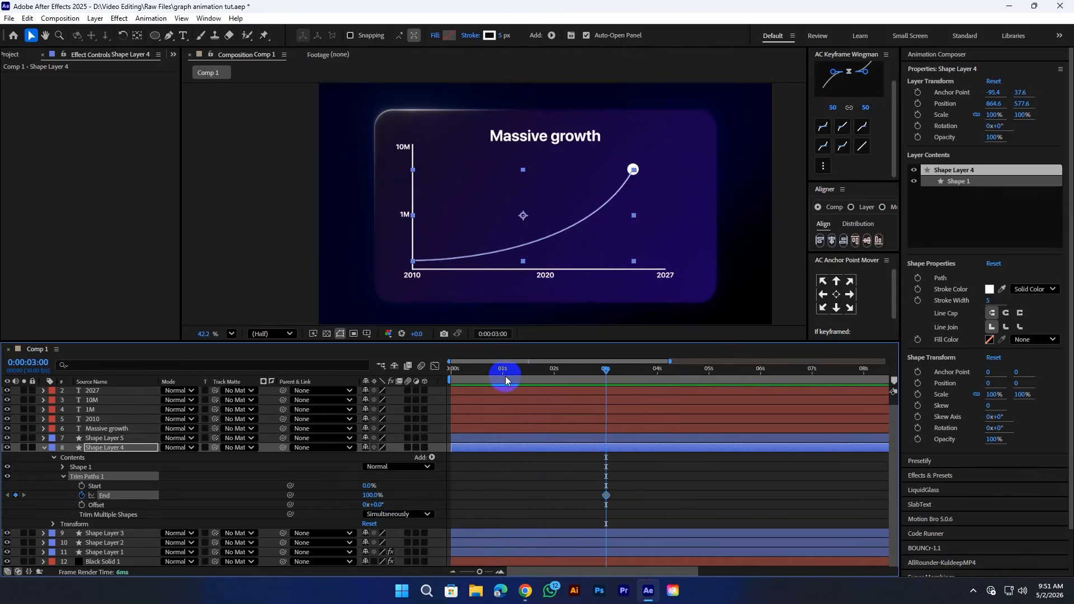
Set the curve's Trim Paths End to 0% at 0:00:01:01 and preview the line drawing on.
drag(503, 380, 505, 380)
click(373, 496)
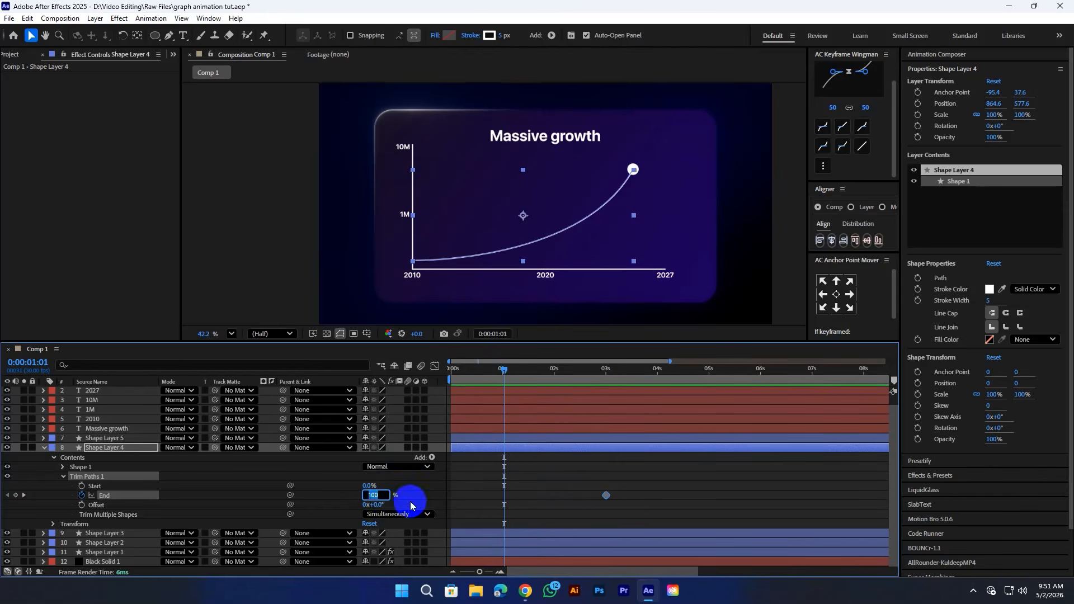
text(0)
click(471, 463)
click(494, 371)
click(532, 484)
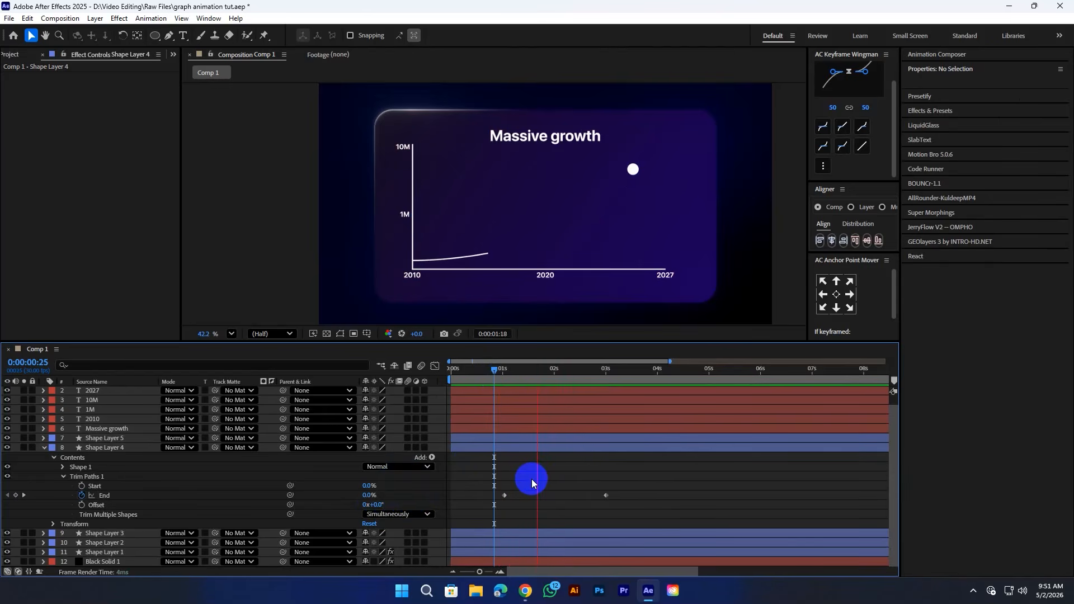
Apply Easy Ease to both of the curve's End keyframes and preview the animation.
key(space)
drag(487, 485, 633, 517)
key(F9)
click(629, 514)
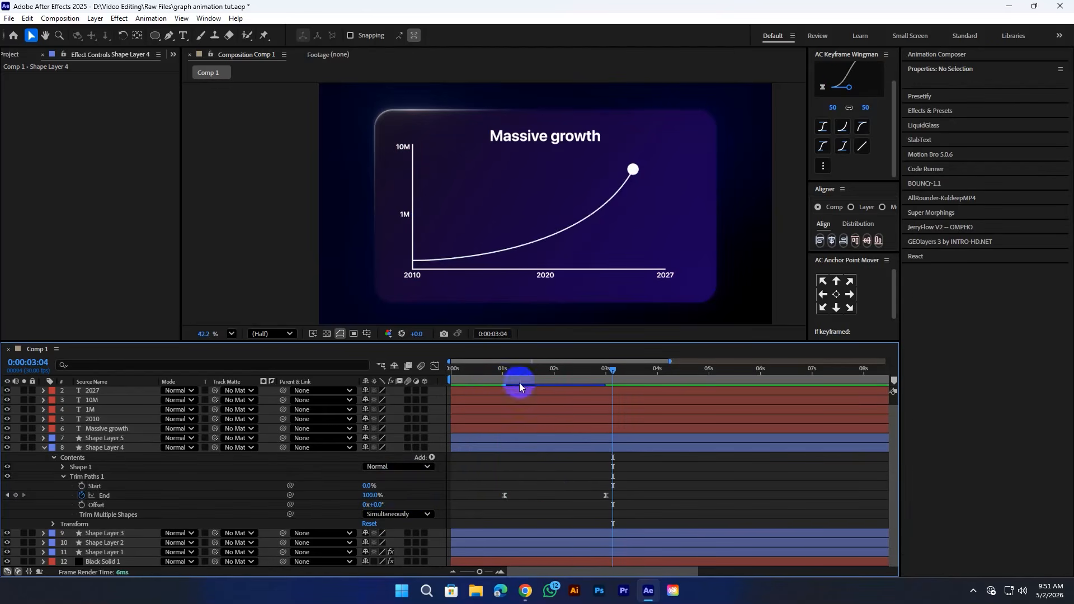
click(499, 362)
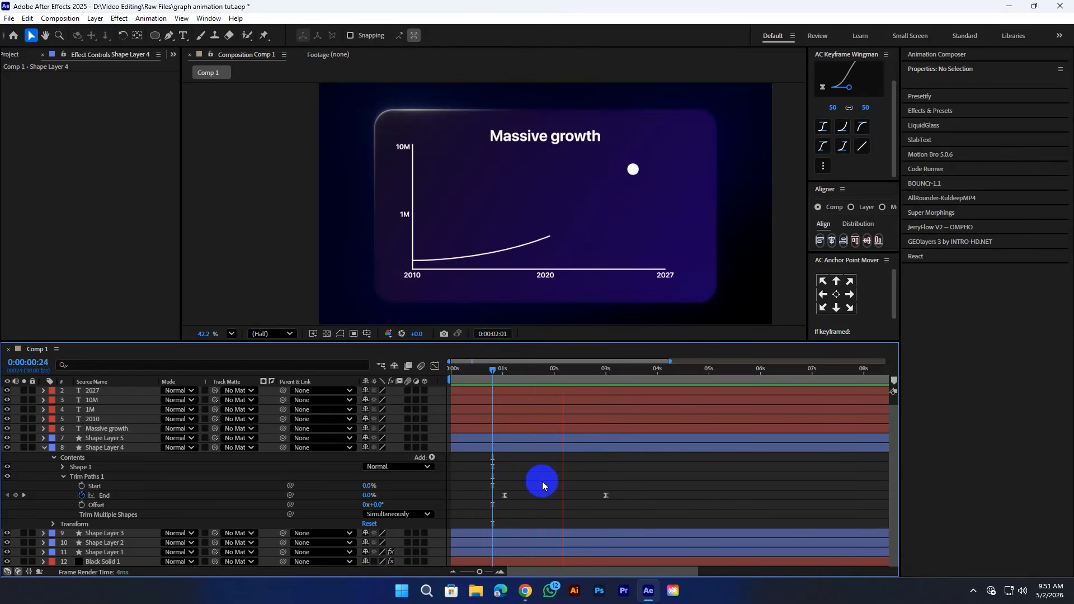
Move the curve's last End keyframe to 4 seconds and play back the slower reveal.
drag(620, 372, 664, 390)
click(608, 495)
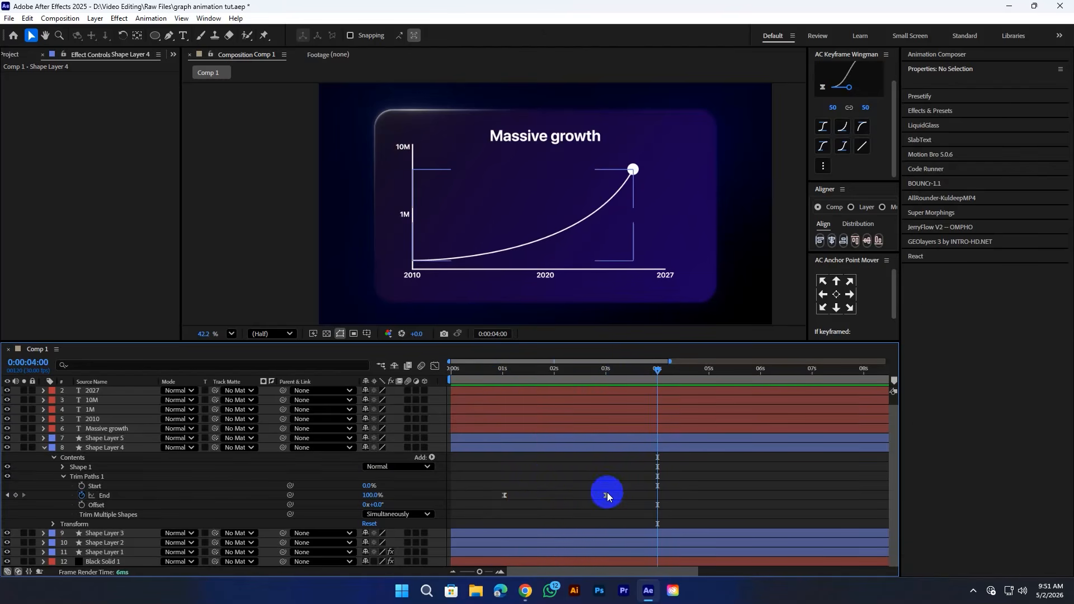
drag(607, 495, 657, 495)
key(space)
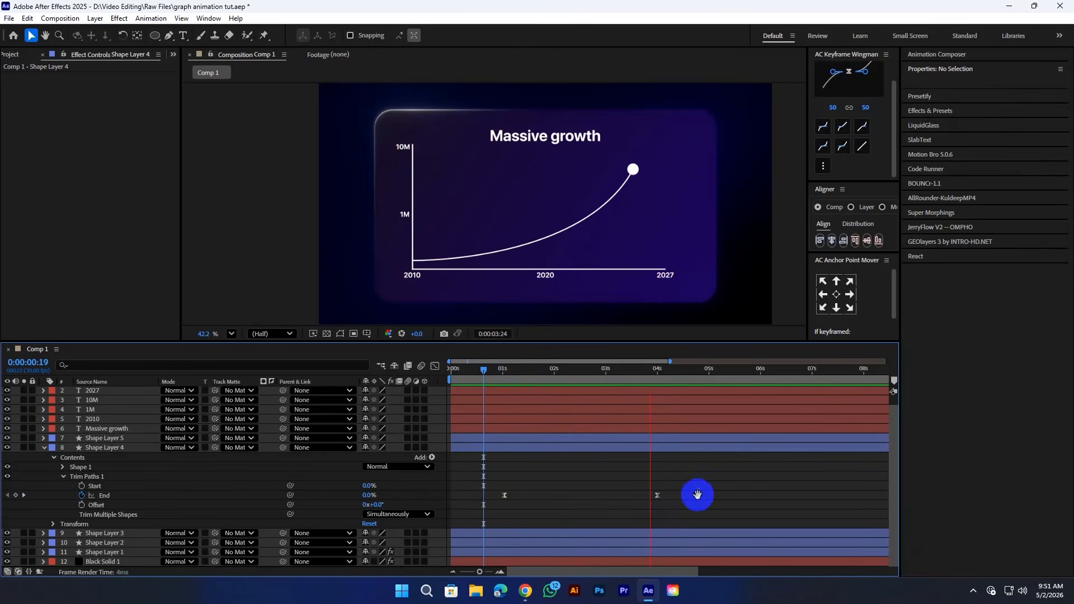
key(space)
Copy the curve's Trim Paths and paste it onto both axis line layers with the playhead around 0:00:00:19.
drag(562, 385, 485, 377)
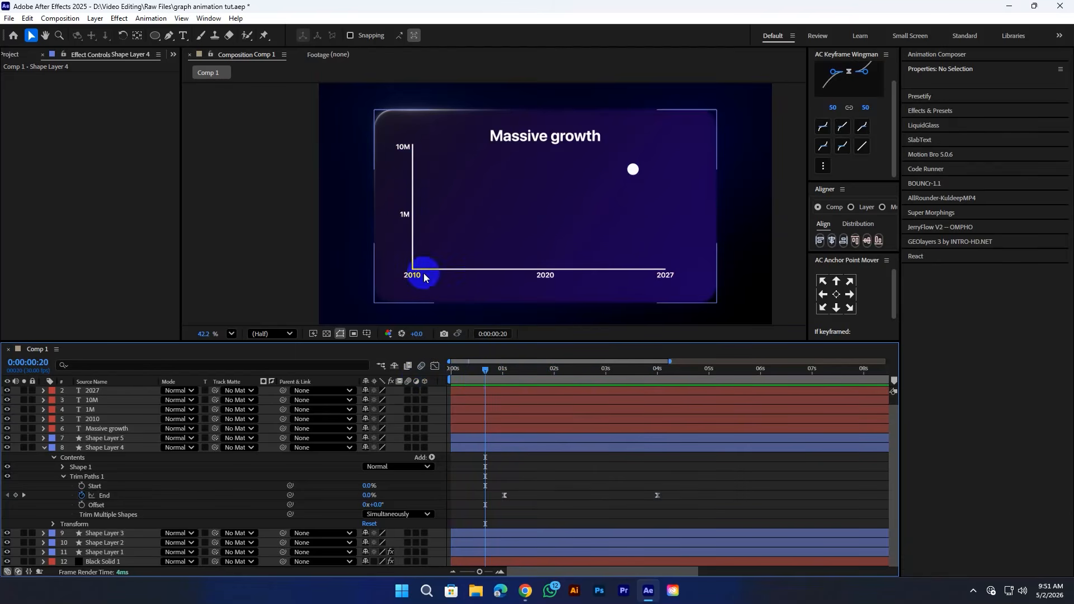
click(515, 513)
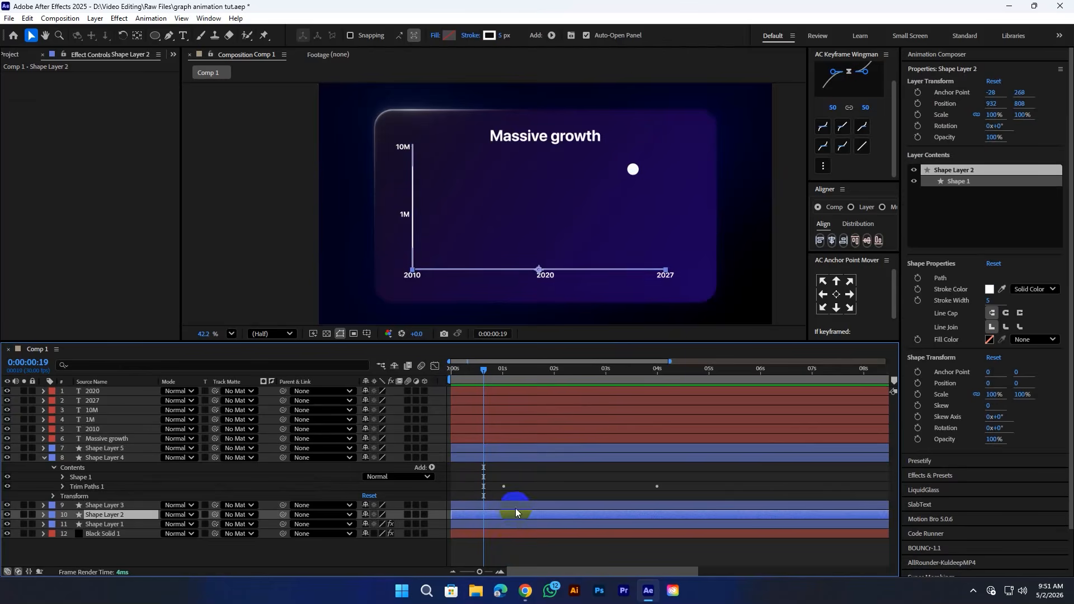
click(516, 506)
click(510, 515)
click(523, 505)
click(539, 485)
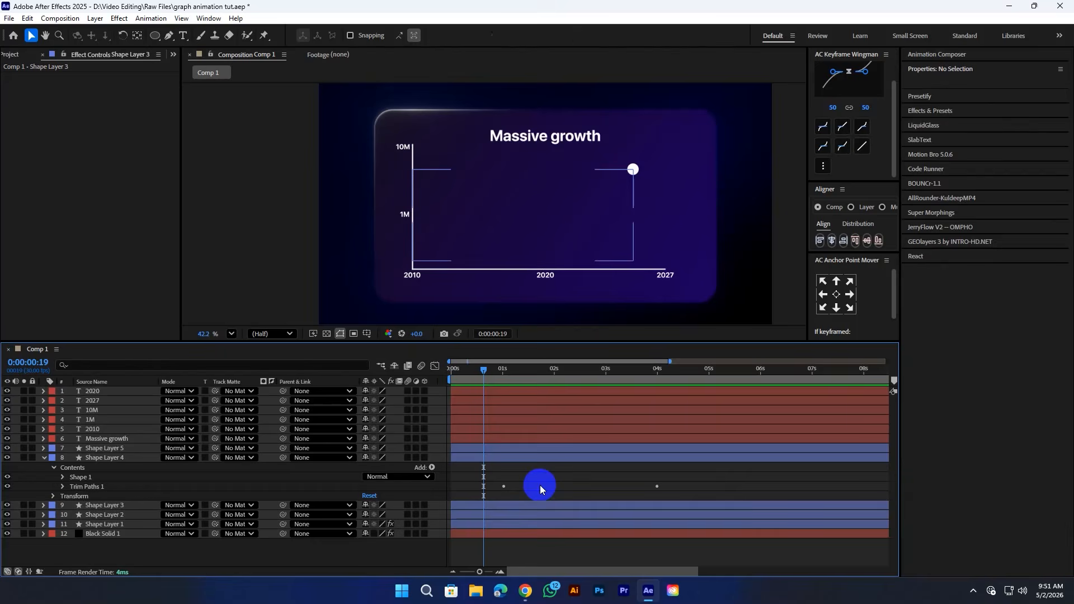
click(505, 459)
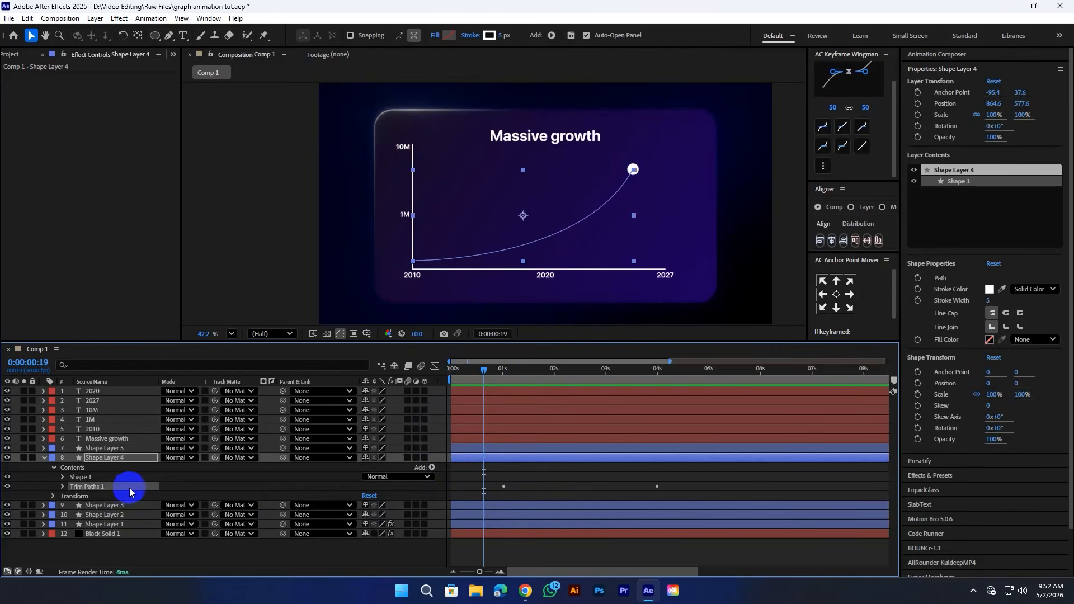
click(506, 510)
click(505, 517)
shift+click(510, 506)
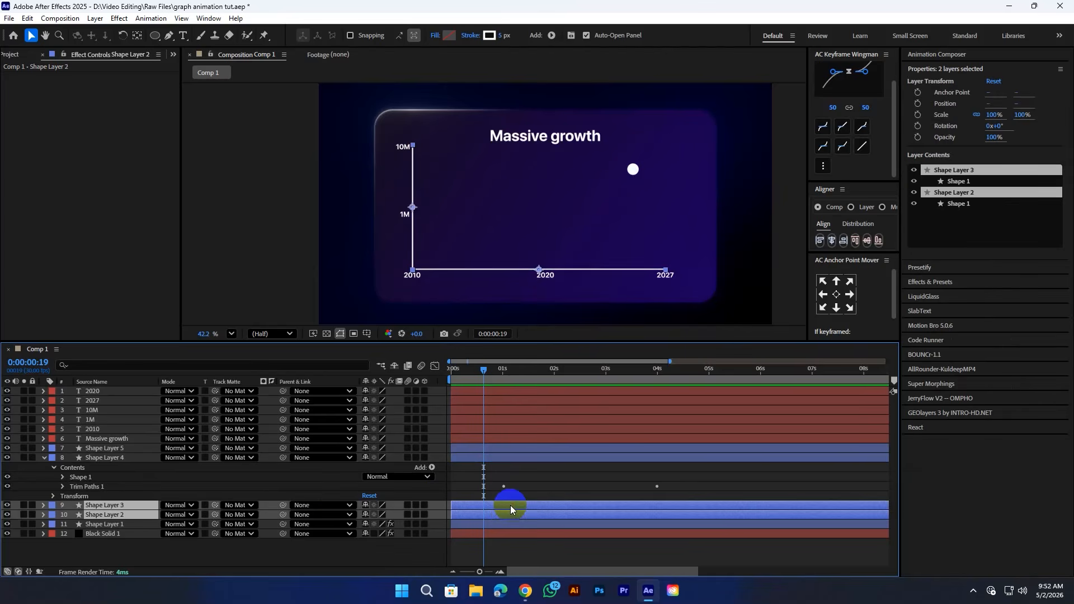
click(533, 475)
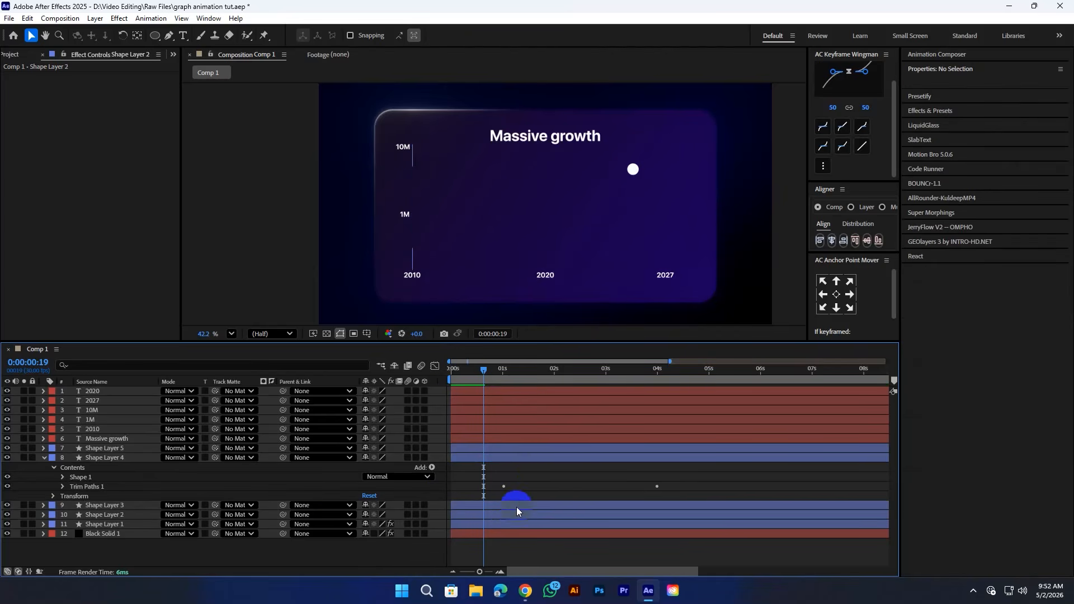
Move the last End keyframes of both axis lines to 0:00:01:26, preview the result and save the project.
key(u)
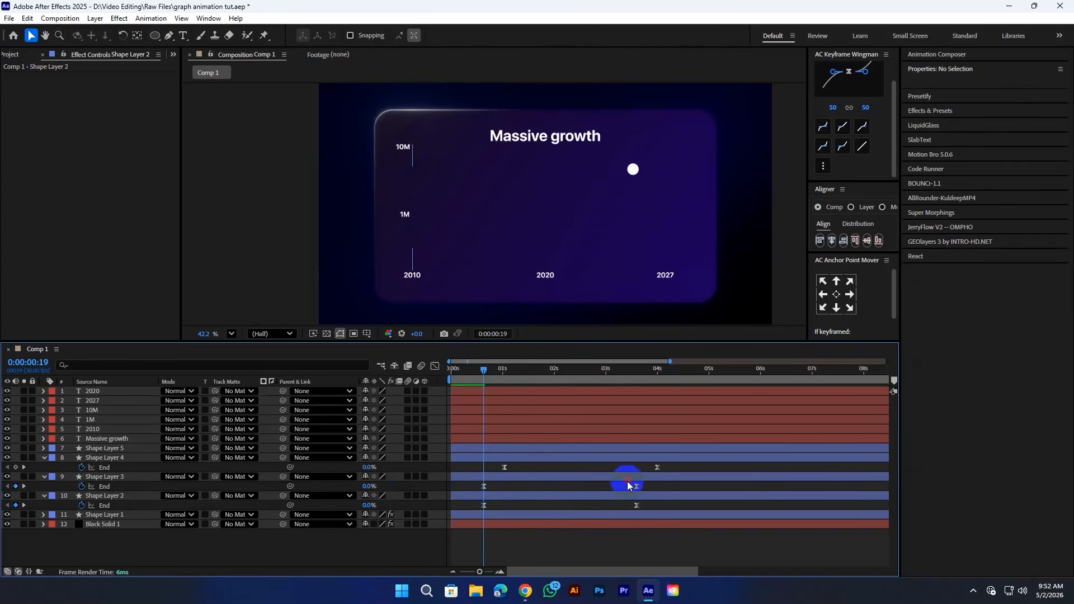
drag(626, 481, 542, 492)
drag(484, 383, 434, 447)
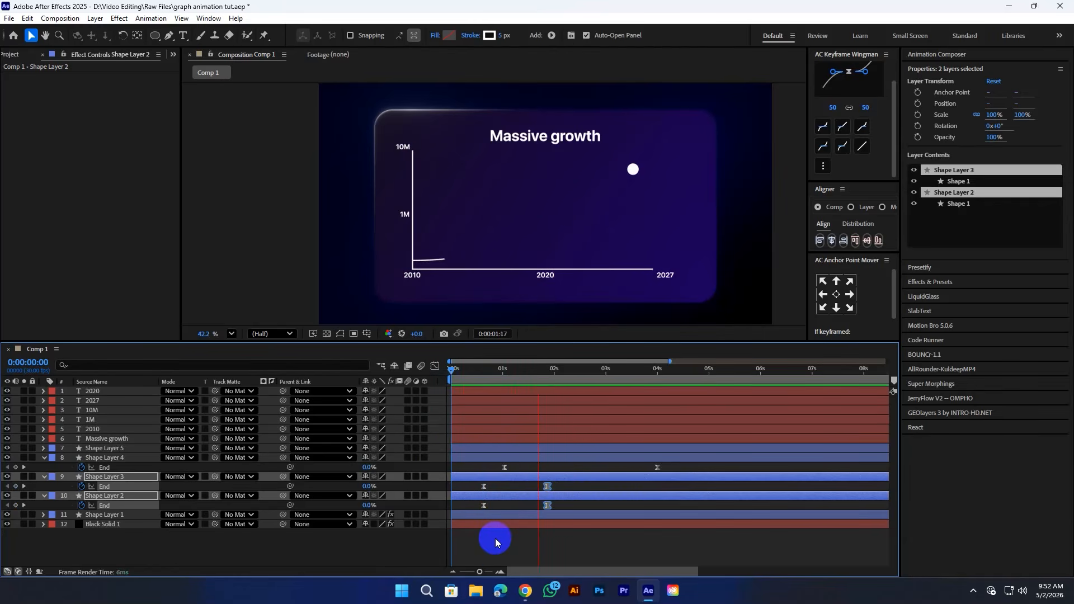
click(544, 548)
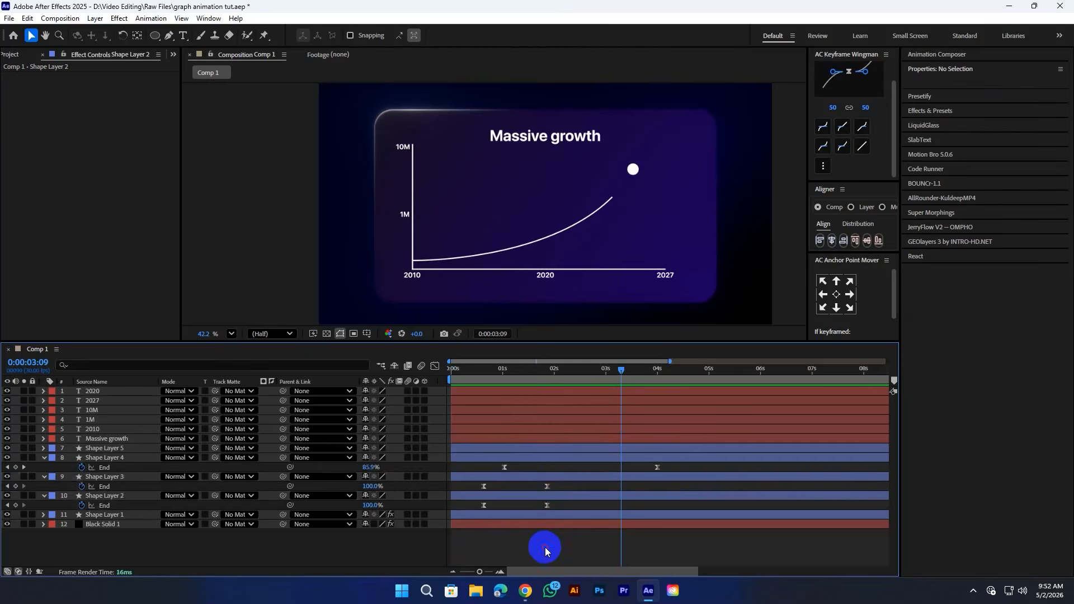
key(u)
click(457, 373)
mouse_move(458, 374)
mouse_down()
mouse_move(527, 387)
mouse_move(486, 389)
mouse_move(411, 274)
mouse_move(489, 371)
mouse_move(526, 376)
mouse_up()
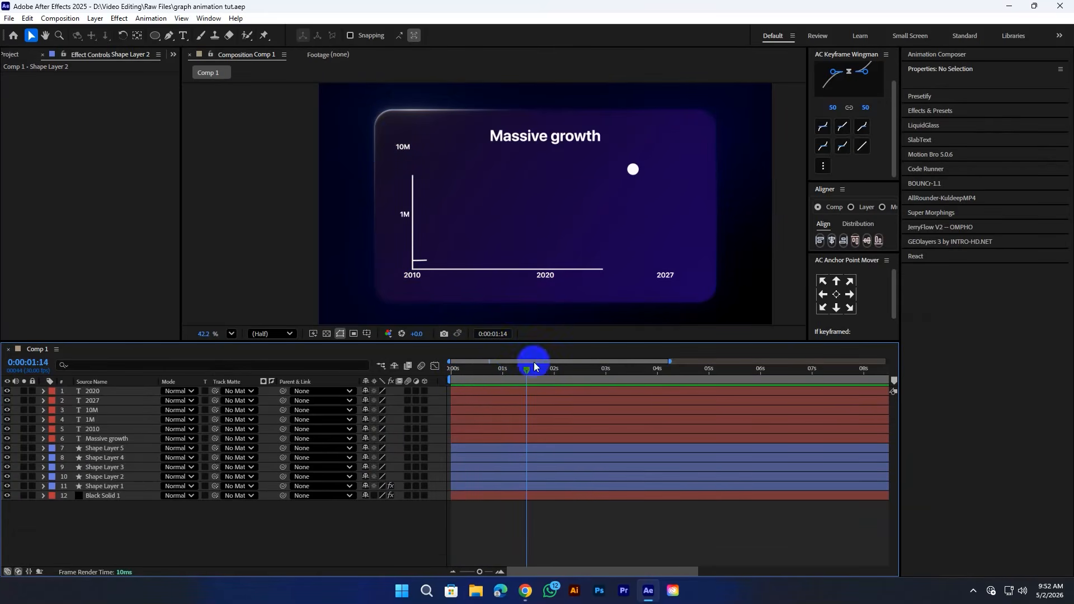
Draw a white rectangle of about 1608 × 117 px covering the year labels under the baseline.
drag(555, 381, 489, 386)
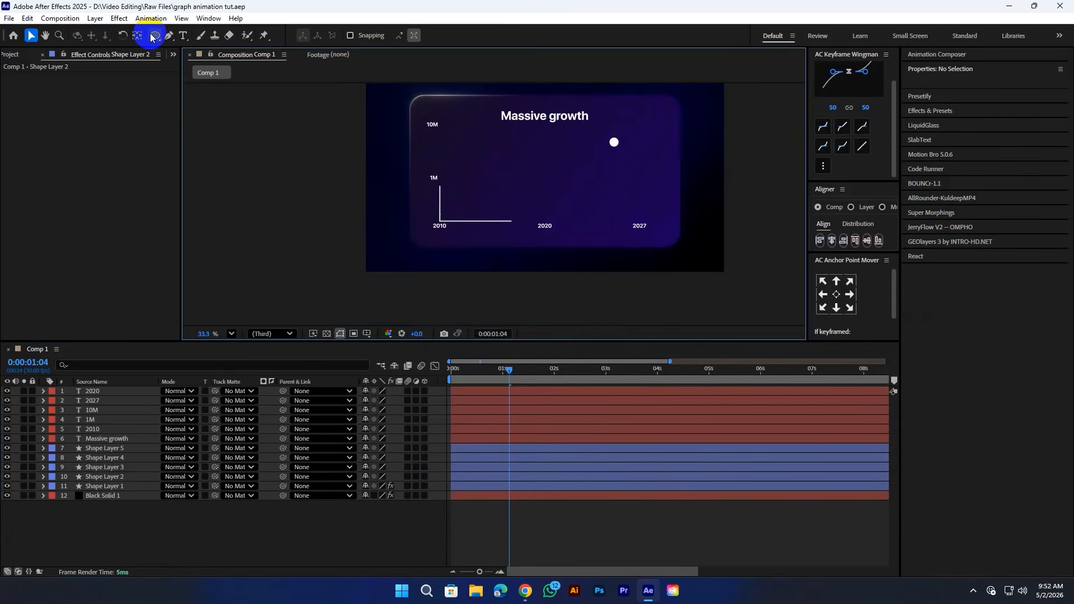
click(154, 37)
click(188, 37)
mouse_move(365, 219)
mouse_down()
mouse_move(444, 240)
mouse_move(664, 240)
mouse_up()
drag(488, 242, 488, 240)
click(30, 37)
click(548, 551)
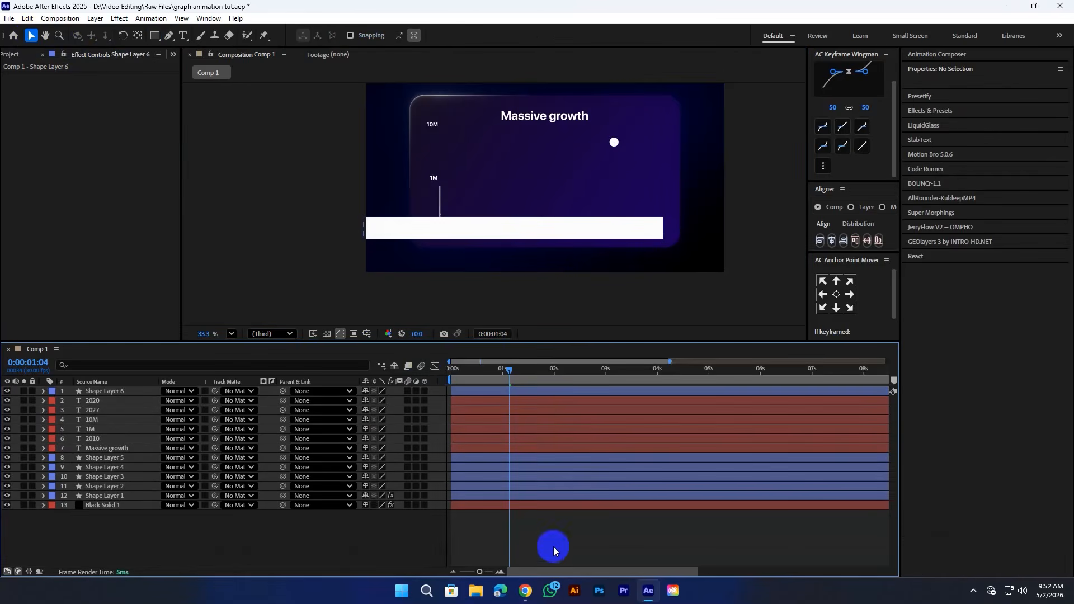
Set the new rectangle layer as the track matte of the 2020, 2027 and 2010 labels.
click(109, 401)
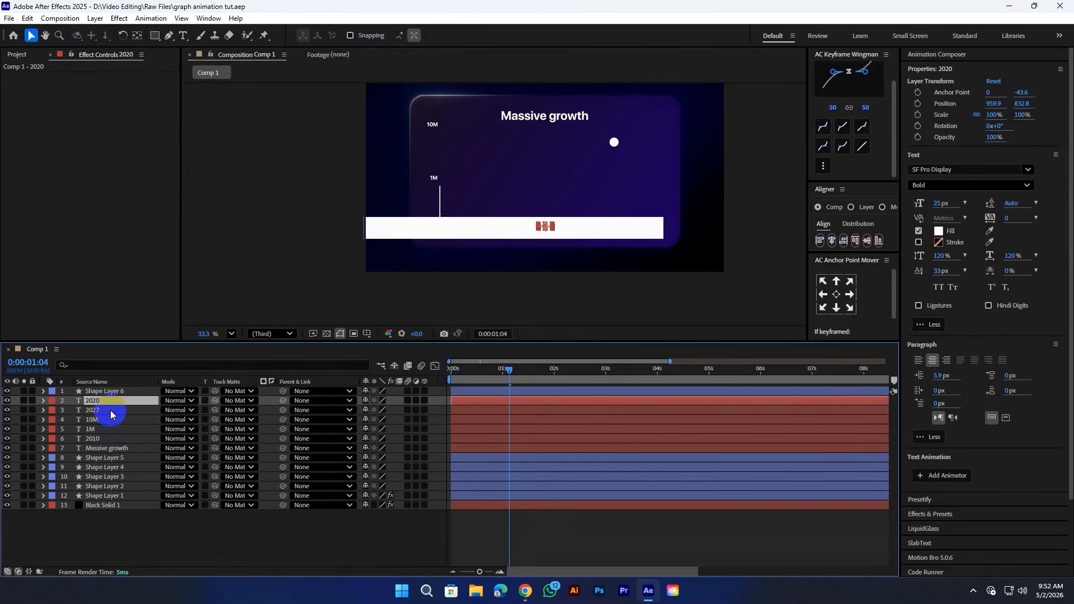
ctrl+click(109, 411)
ctrl+click(112, 439)
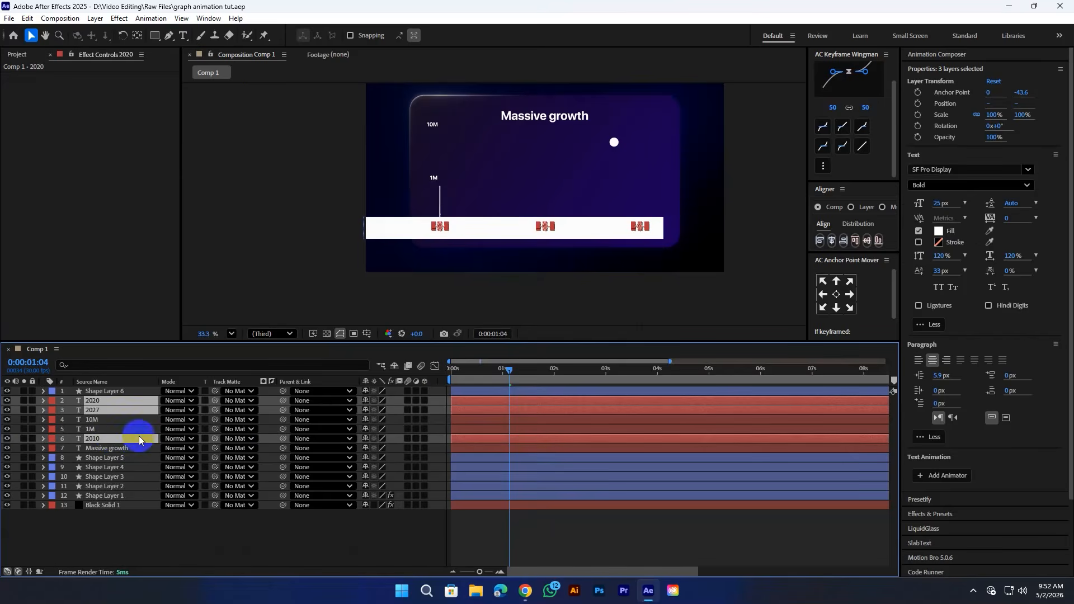
drag(213, 404, 145, 392)
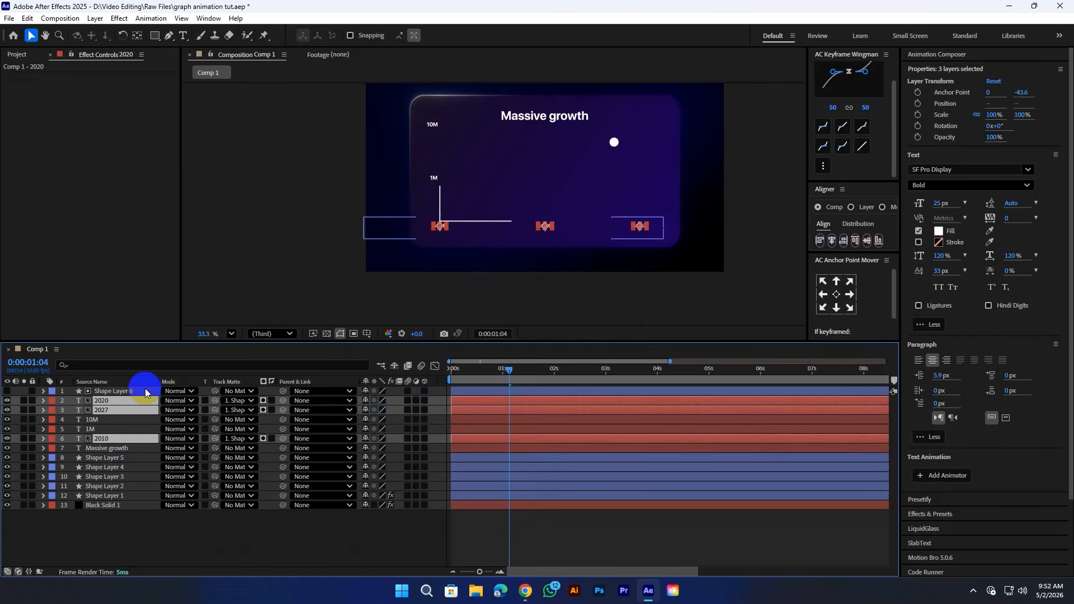
Set a Position keyframe at 0:00:01:26 with the matte rectangle covering all year labels, at about X 716.2.
click(517, 384)
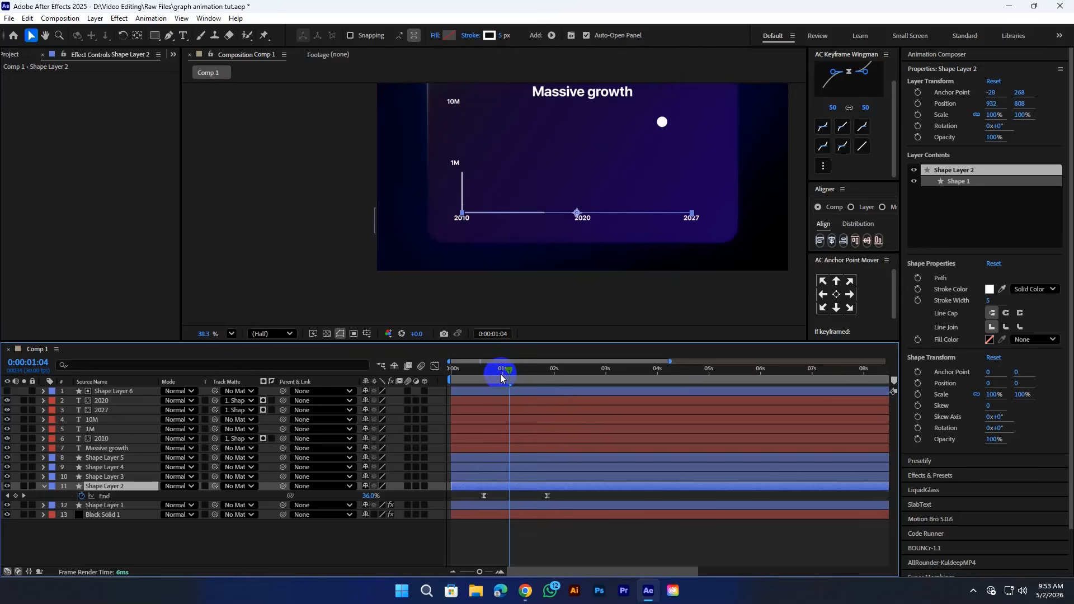
mouse_move(501, 378)
mouse_down()
mouse_move(516, 379)
mouse_move(483, 379)
mouse_up()
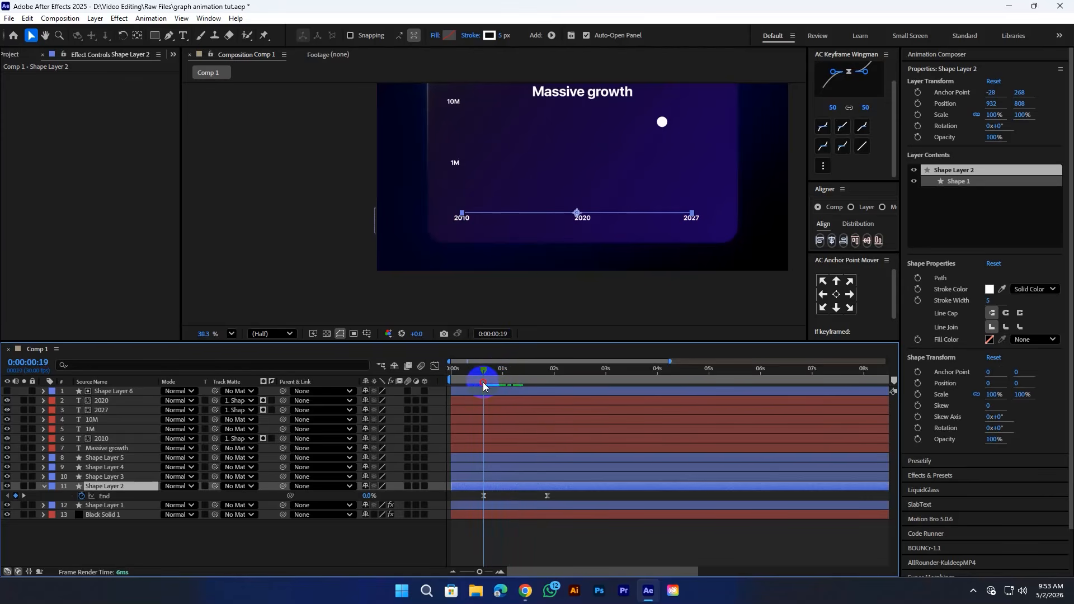
click(112, 391)
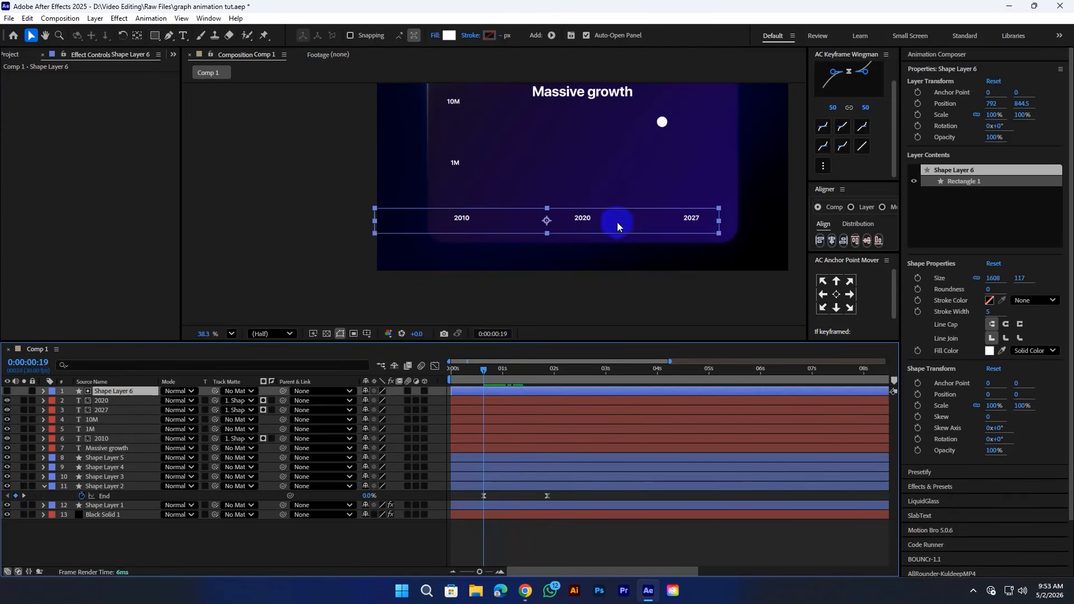
drag(593, 228, 345, 236)
drag(503, 377, 552, 390)
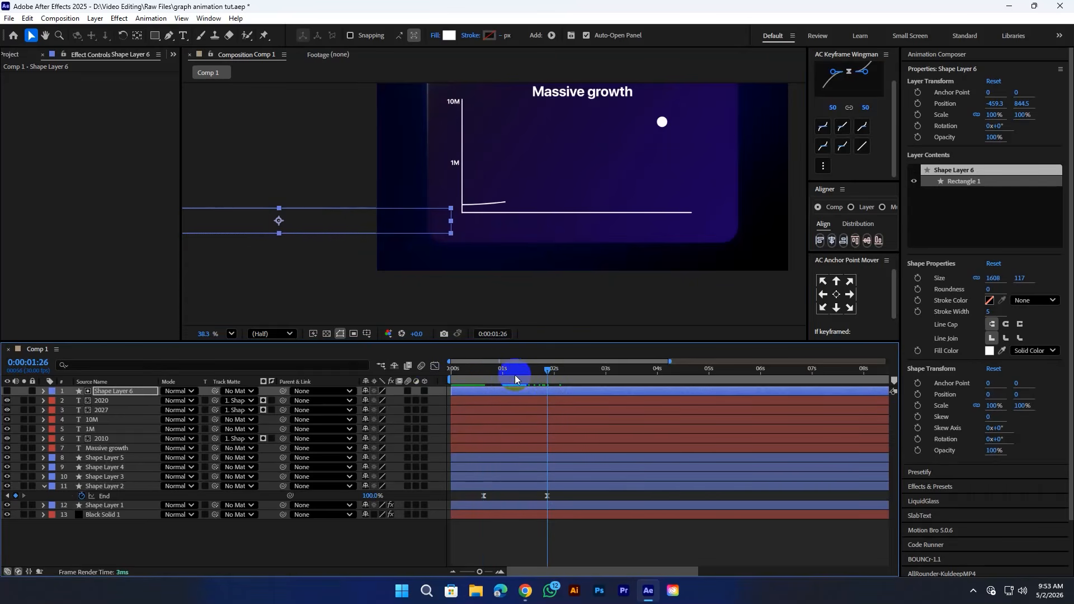
key(alt+shift+p)
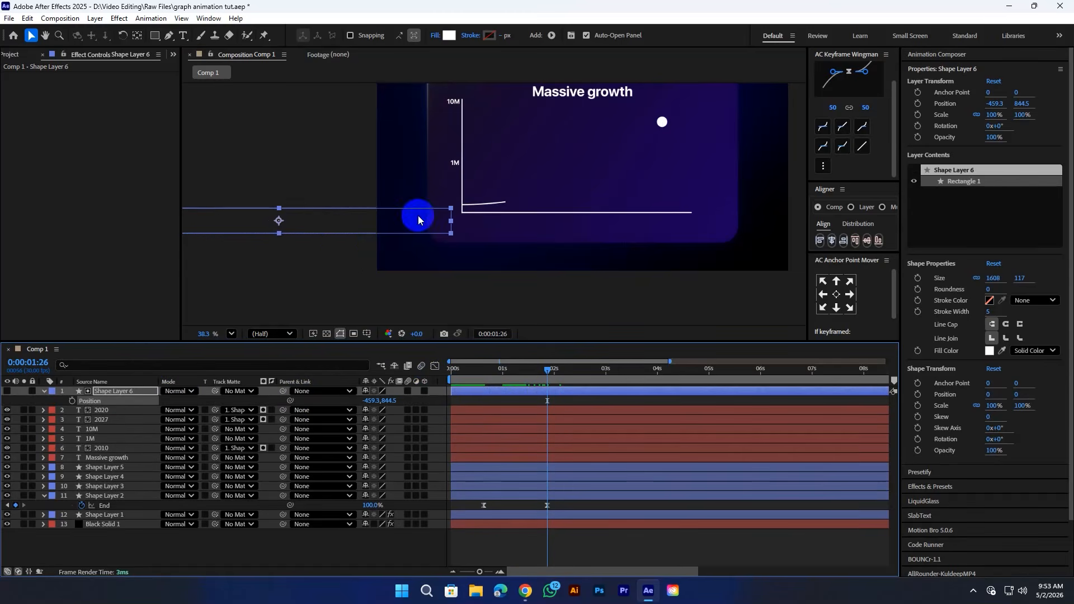
drag(420, 218, 671, 217)
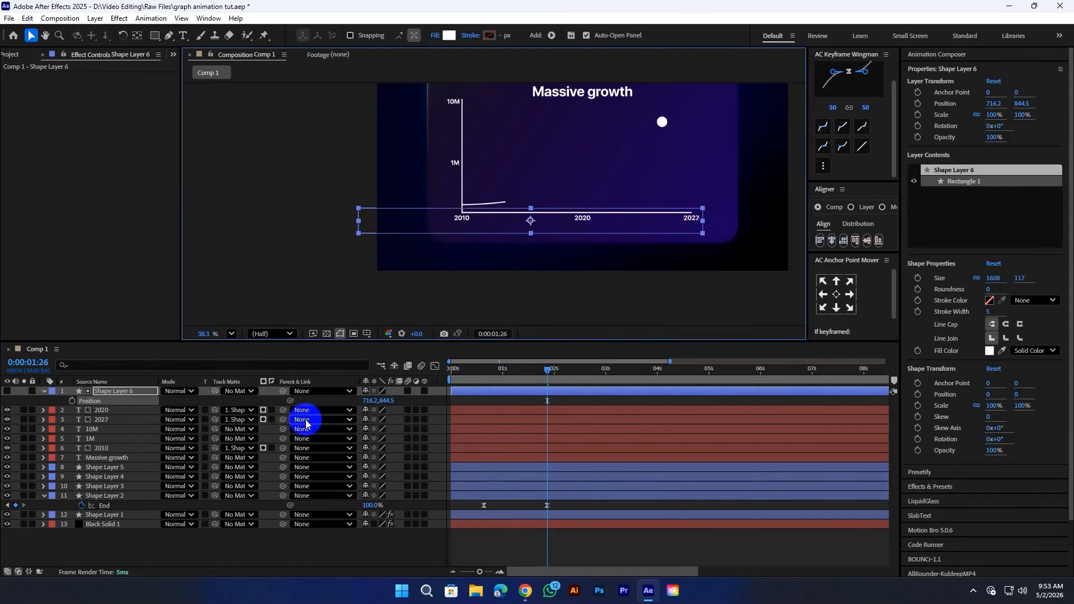
click(73, 401)
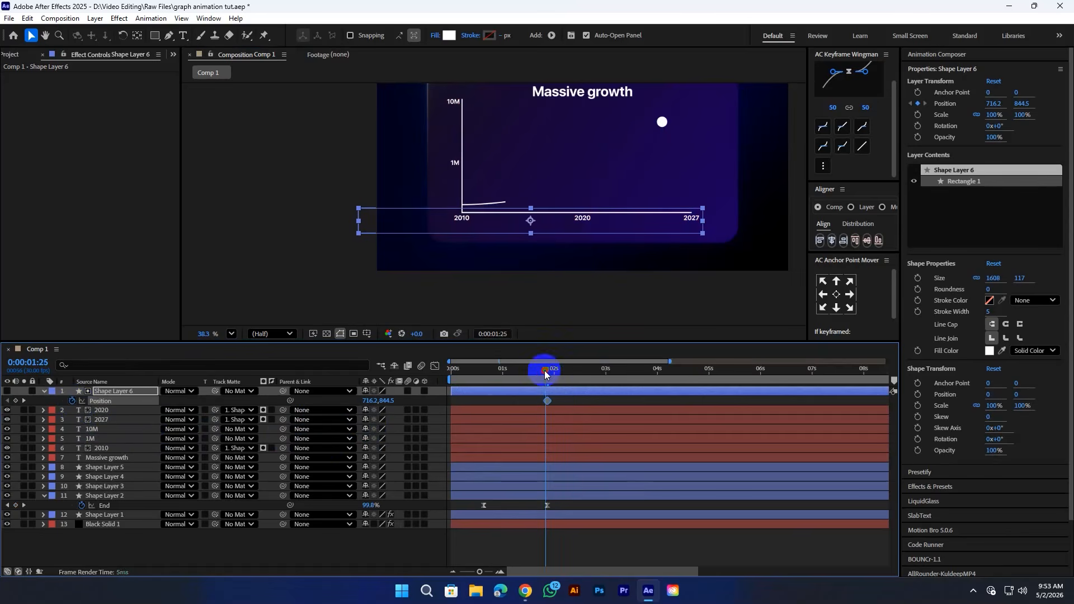
Shift the matte rectangle left of the year labels to about X -477.6 at 0:00:00:19, ease both Position keyframes and preview.
drag(548, 369, 484, 370)
drag(653, 220, 391, 225)
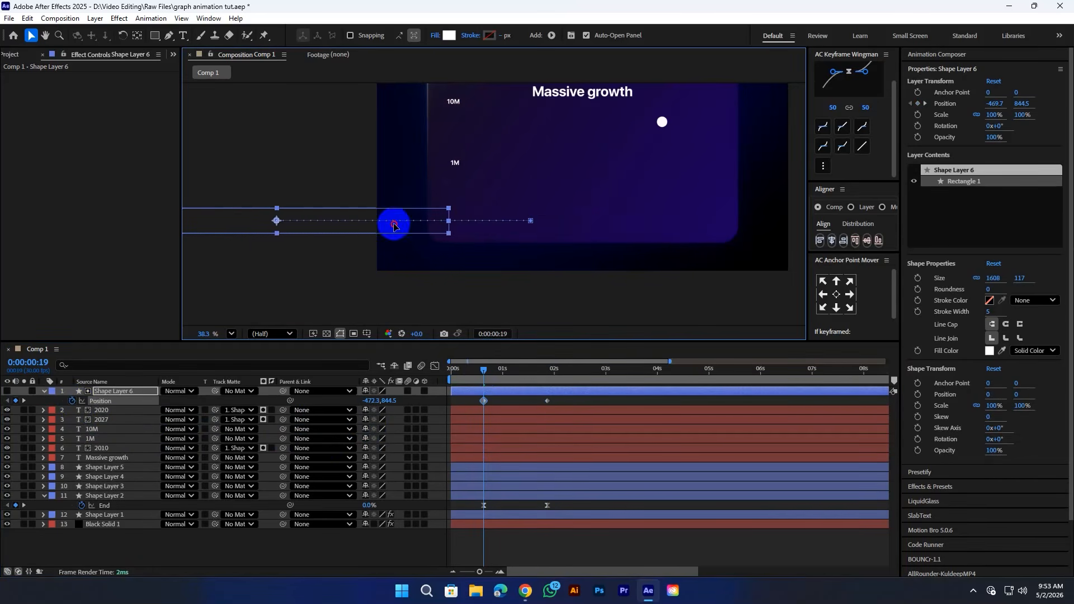
drag(467, 406, 584, 407)
key(F9)
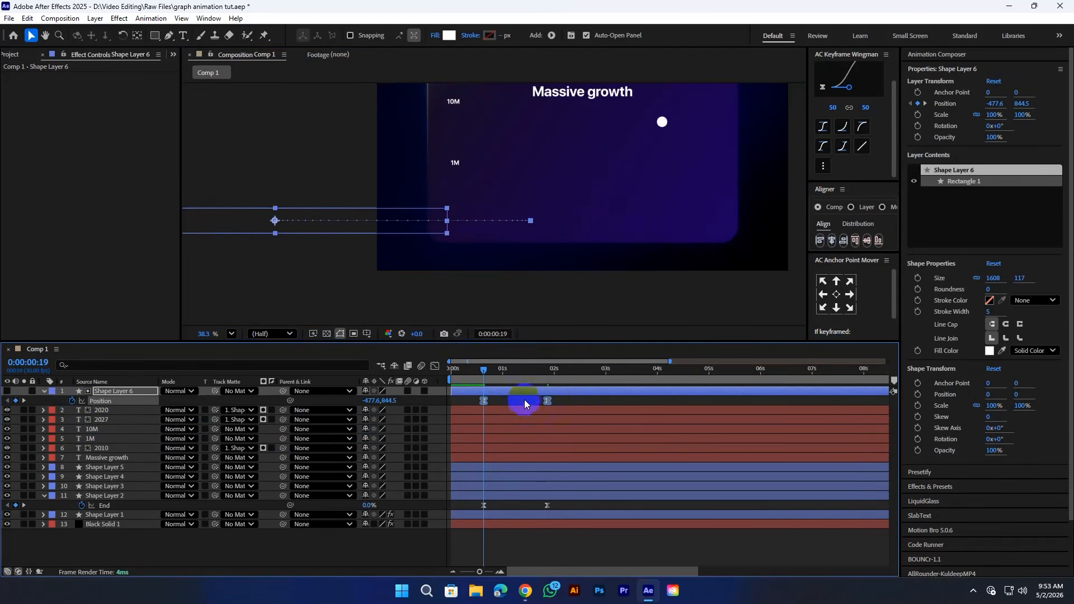
drag(485, 370, 480, 367)
key(space)
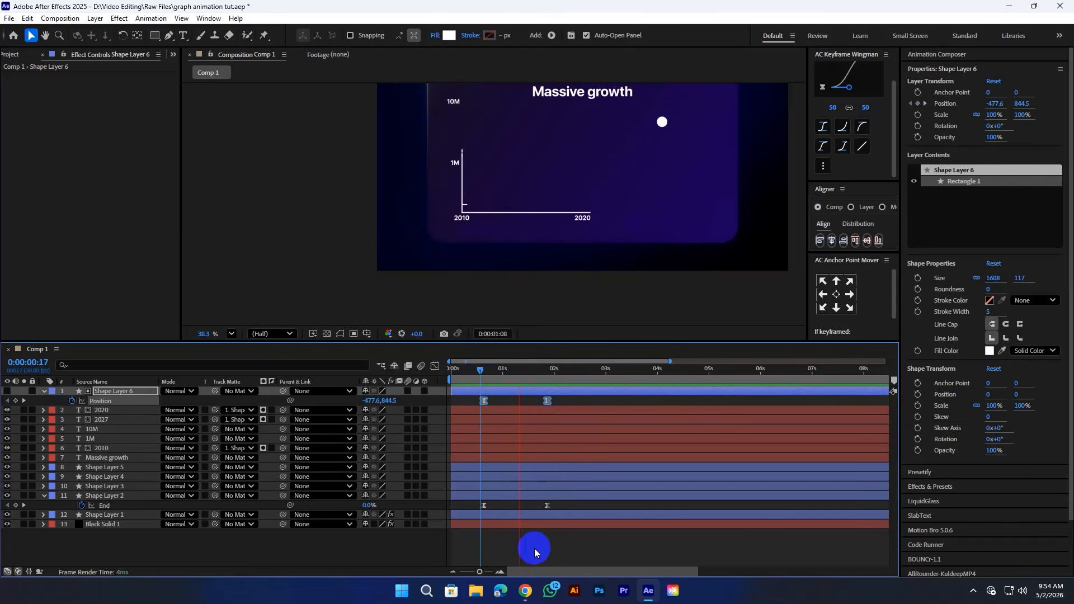
Draw a white rectangle of about 151.5 × 619.1 px covering the 10M and 1M labels beside the vertical axis.
click(468, 369)
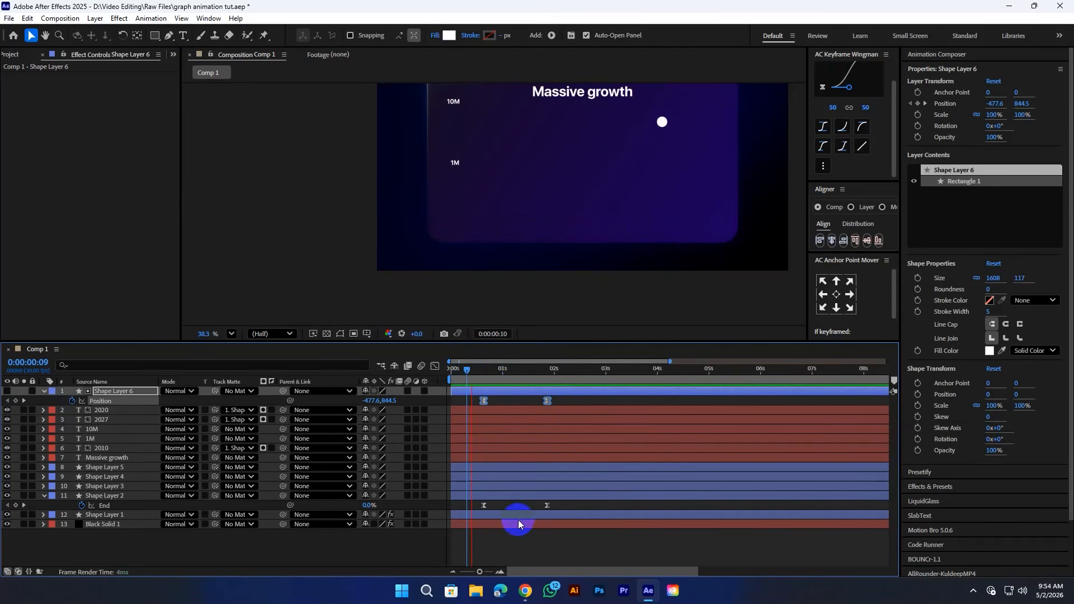
click(492, 377)
click(529, 545)
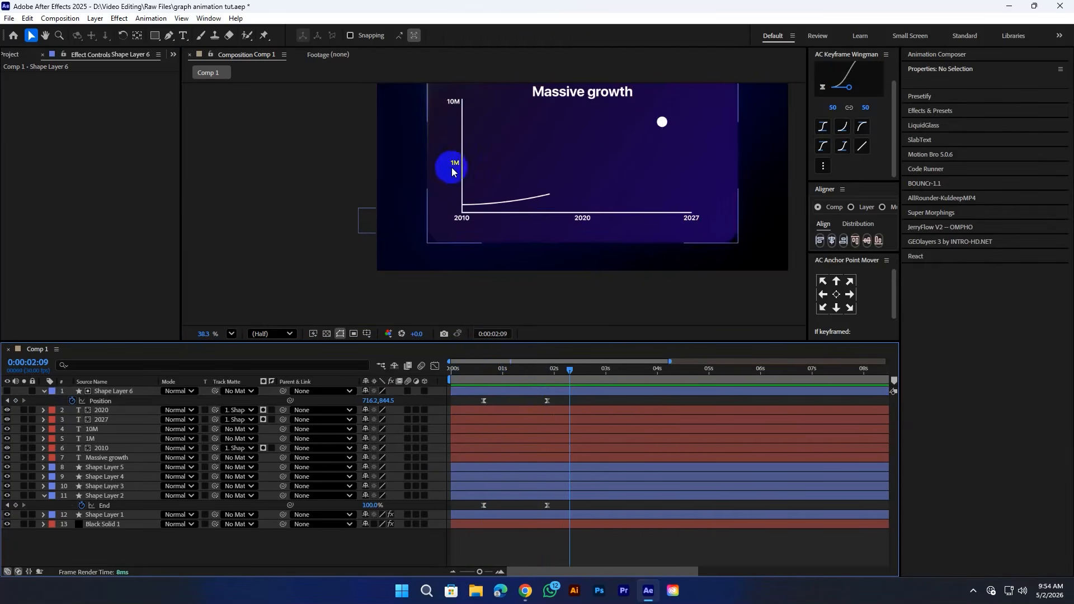
click(155, 36)
mouse_move(447, 125)
mouse_down()
mouse_move(482, 177)
mouse_move(480, 259)
mouse_up()
click(32, 36)
Set the new tall rectangle layer as the track matte of the 10M and 1M labels.
click(93, 429)
shift+click(91, 439)
drag(215, 430, 91, 391)
Set a Position keyframe on the tall matte rectangle while it covers both value labels, revealing the vertical axis's End keyframes for timing.
scroll(440, 157, up, 1)
scroll(466, 153, up, 3)
mouse_move(476, 151)
mouse_down()
mouse_move(463, 149)
mouse_move(471, 162)
mouse_up()
key(p)
click(516, 495)
key(u)
click(72, 401)
Lower the tall matte rectangle below the labels to about Y 1112 at 0:00:00:19 and ease both Position keyframes.
drag(570, 370, 484, 370)
drag(448, 279, 453, 170)
drag(454, 170, 468, 386)
drag(485, 370, 509, 400)
drag(479, 287, 479, 278)
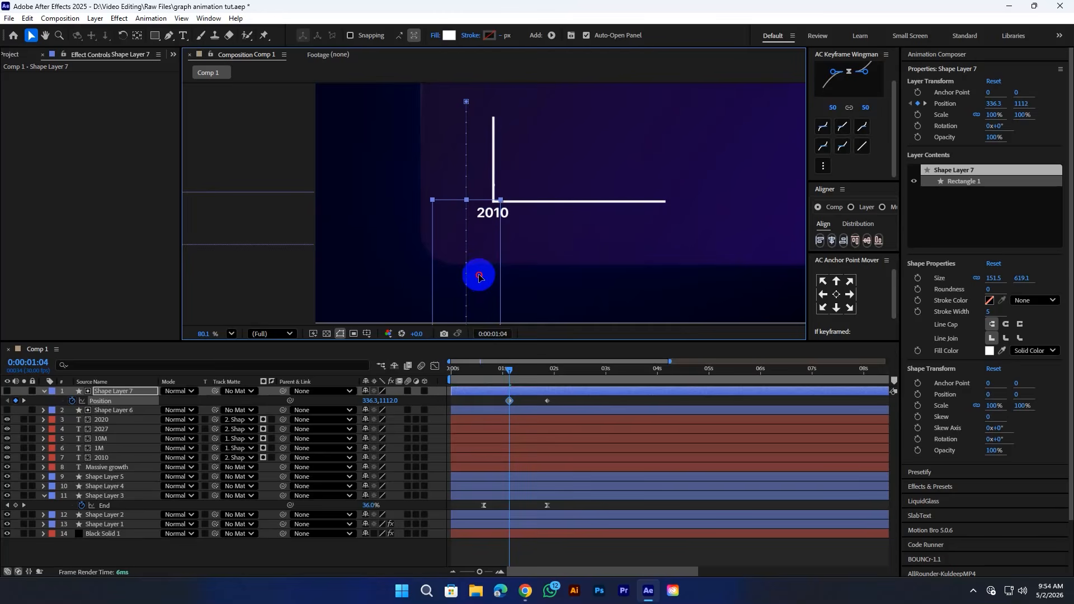
drag(510, 401, 579, 404)
key(F9)
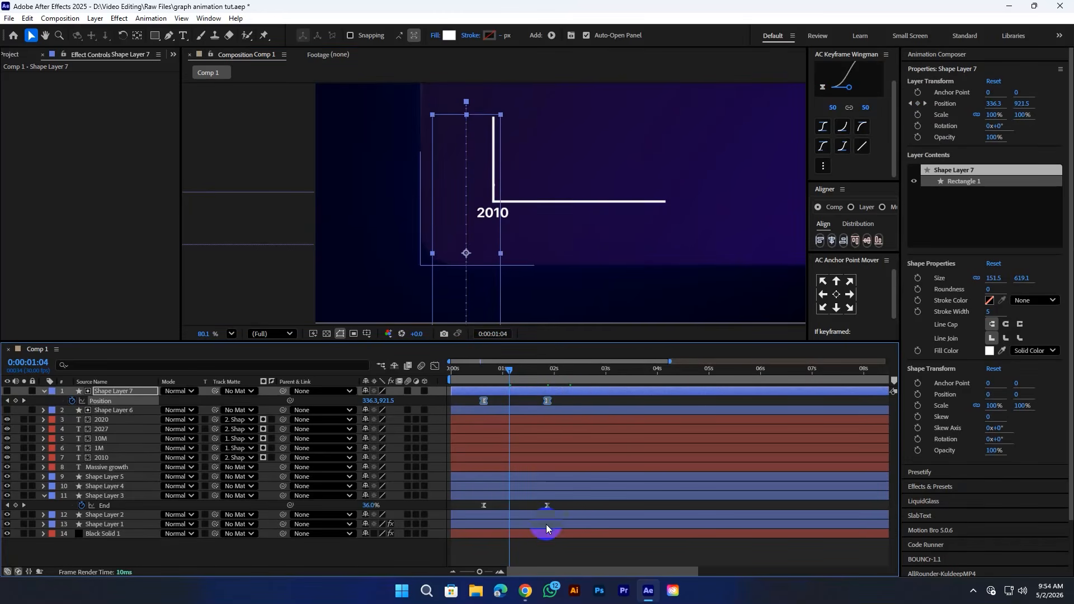
Preview the axis and label reveals from the start of the composition.
click(549, 534)
scroll(461, 257, down, 7)
drag(551, 221, 536, 223)
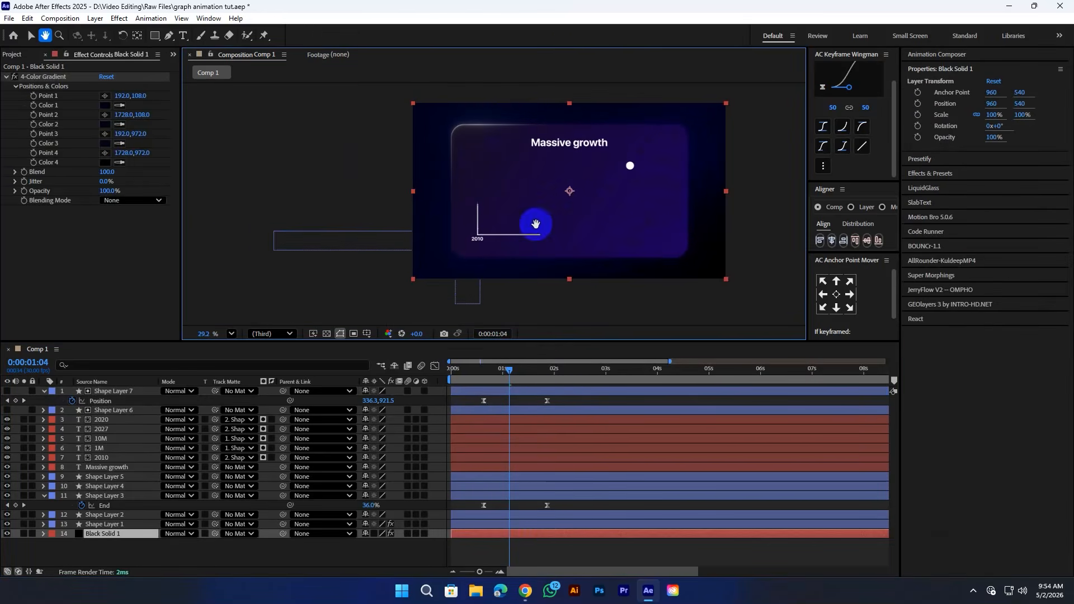
drag(473, 385, 451, 374)
key(v)
key(space)
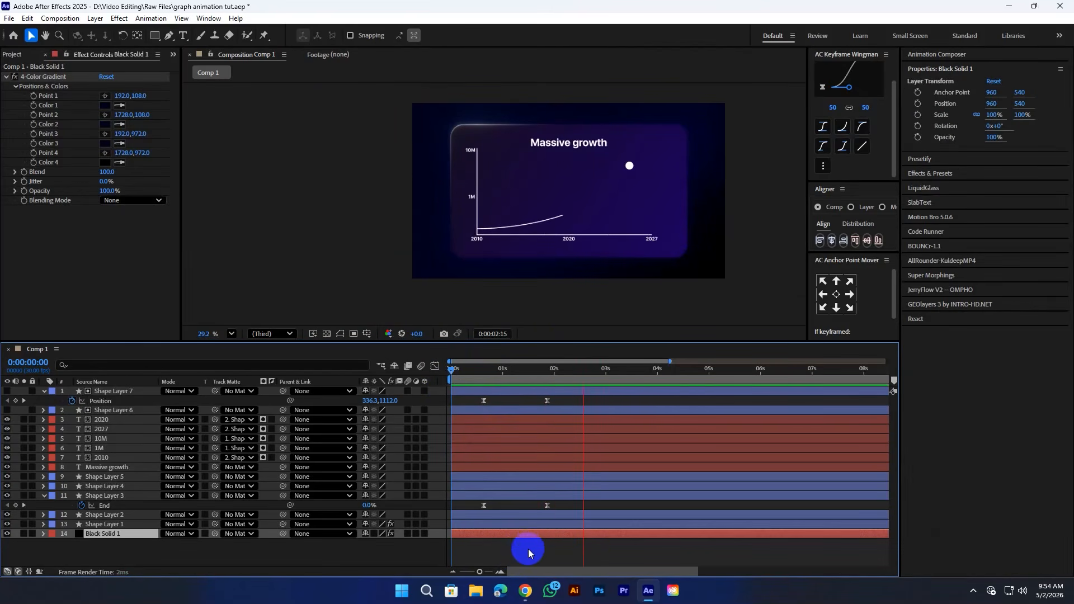
click(538, 551)
key(space)
Collapse the revealed keyframe properties in the timeline and save the project.
key(u)
key(u)
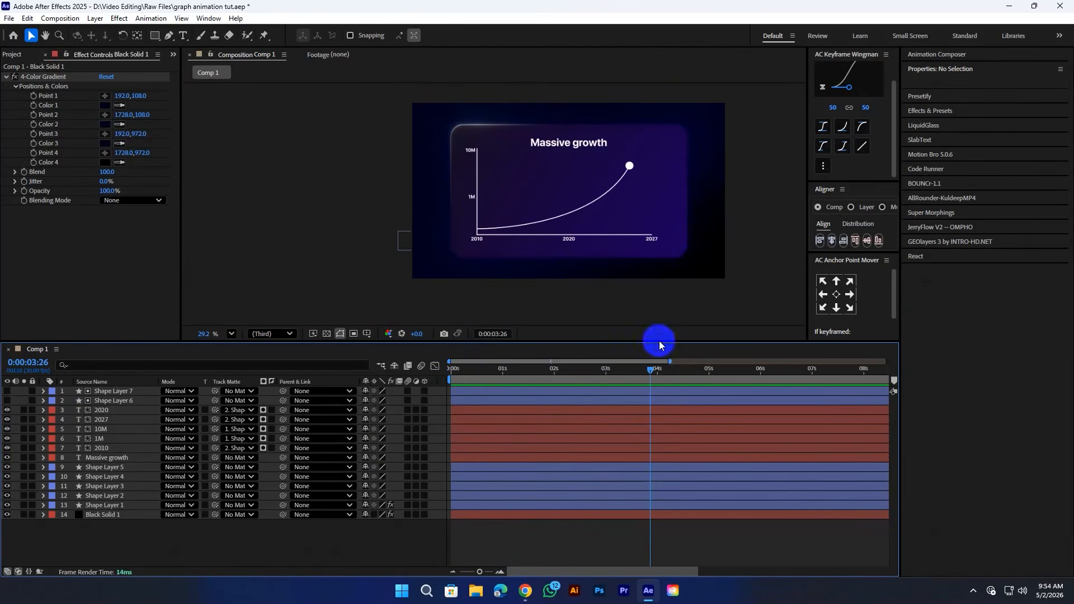
key(ctrl+s)
Select the white dot at the curve's end and centre its anchor point on the circle, with the time at 0:00:04:00.
scroll(626, 178, up, 4)
click(642, 142)
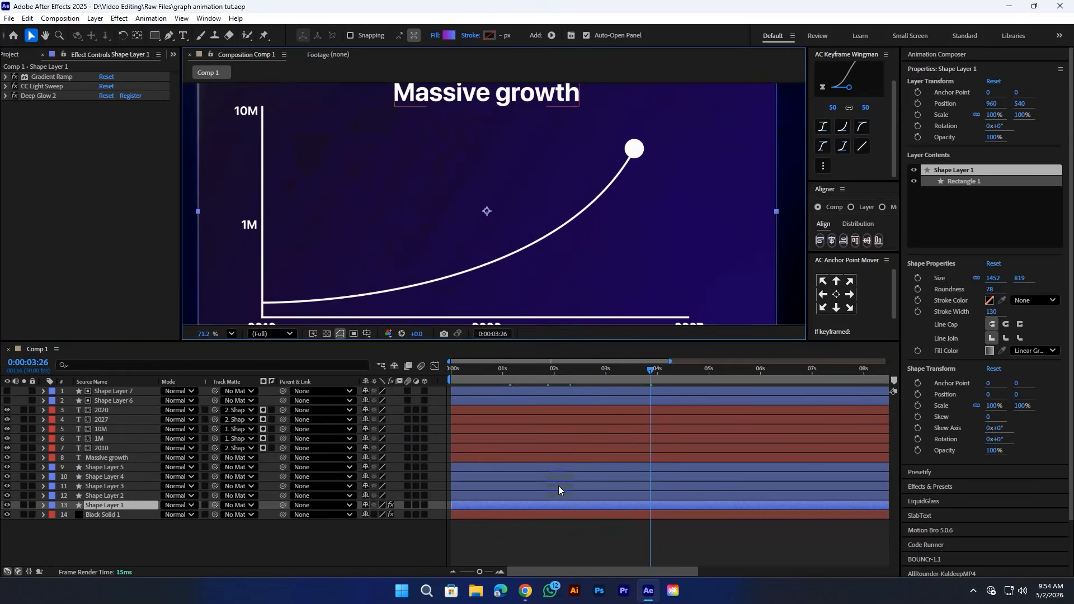
click(554, 540)
click(638, 150)
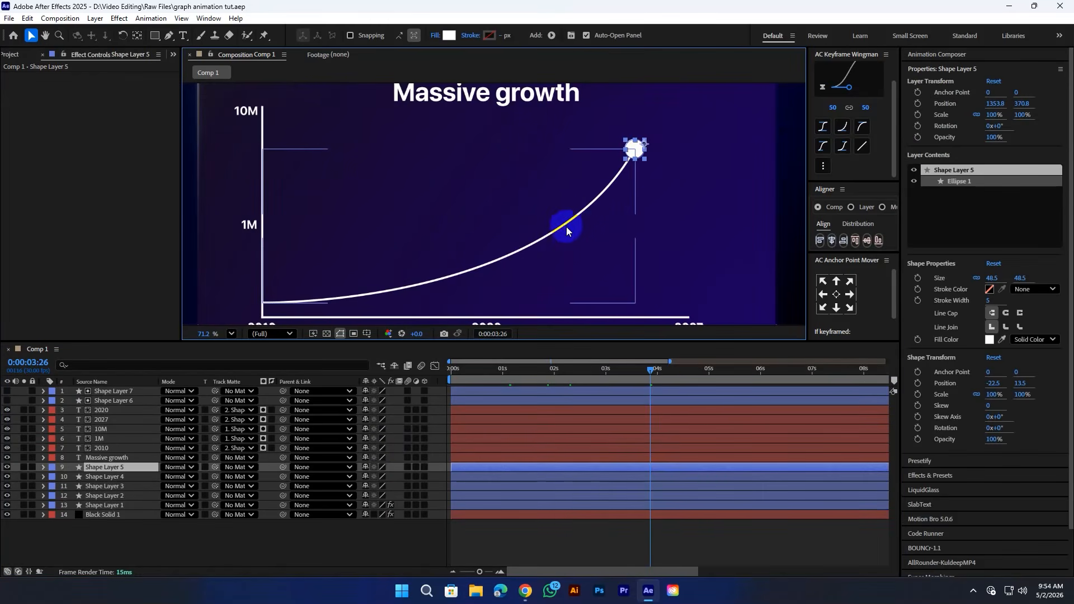
drag(661, 374, 661, 377)
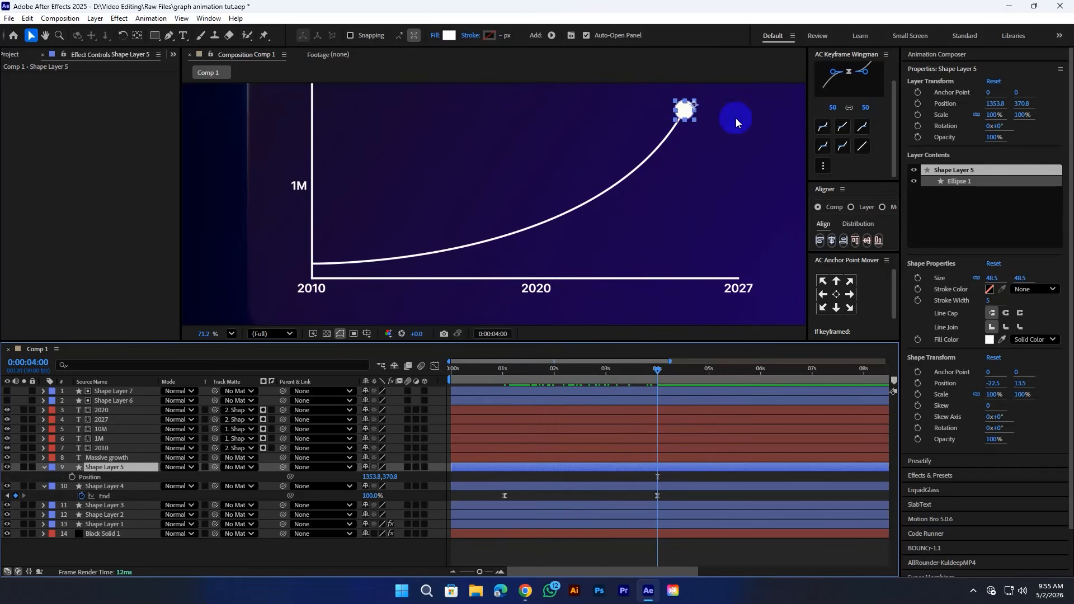
click(827, 299)
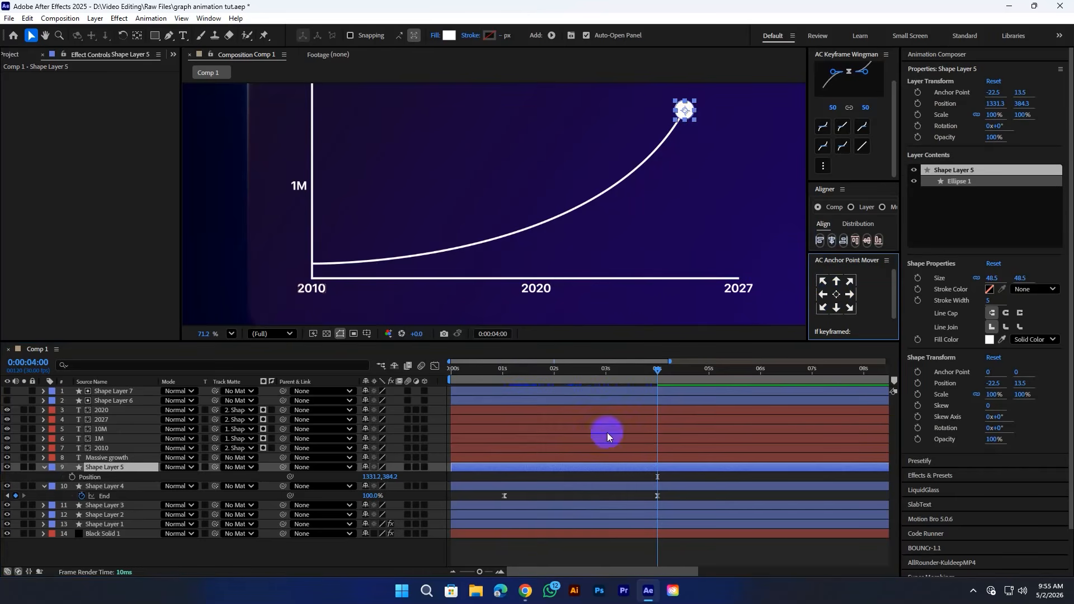
Set a Position keyframe for the dot at 0:00:04:00, and move it near the curve's start at 0:00:01:01.
drag(560, 380, 663, 406)
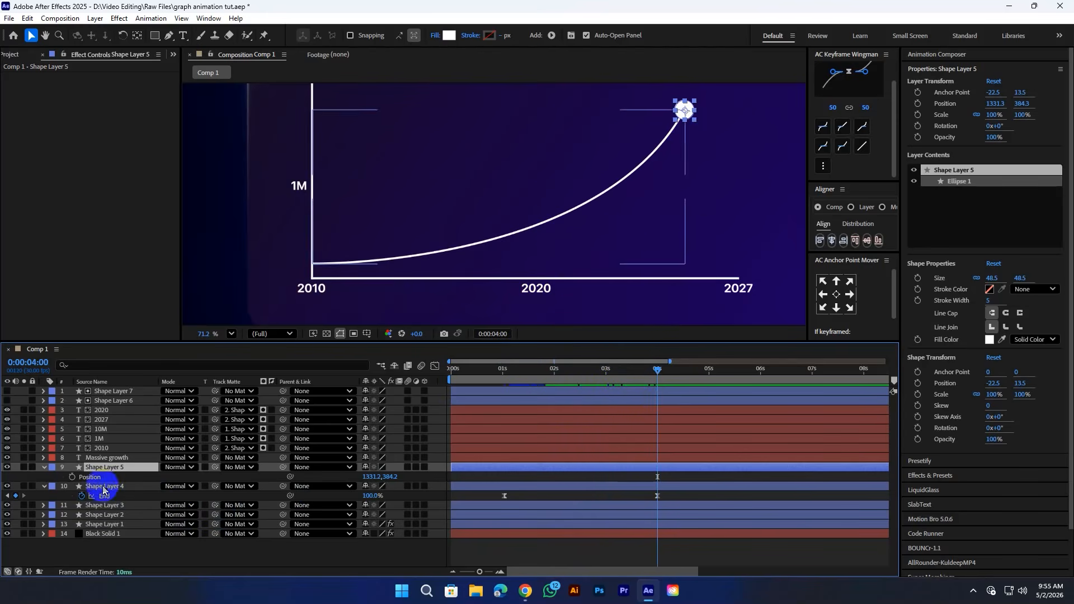
click(72, 478)
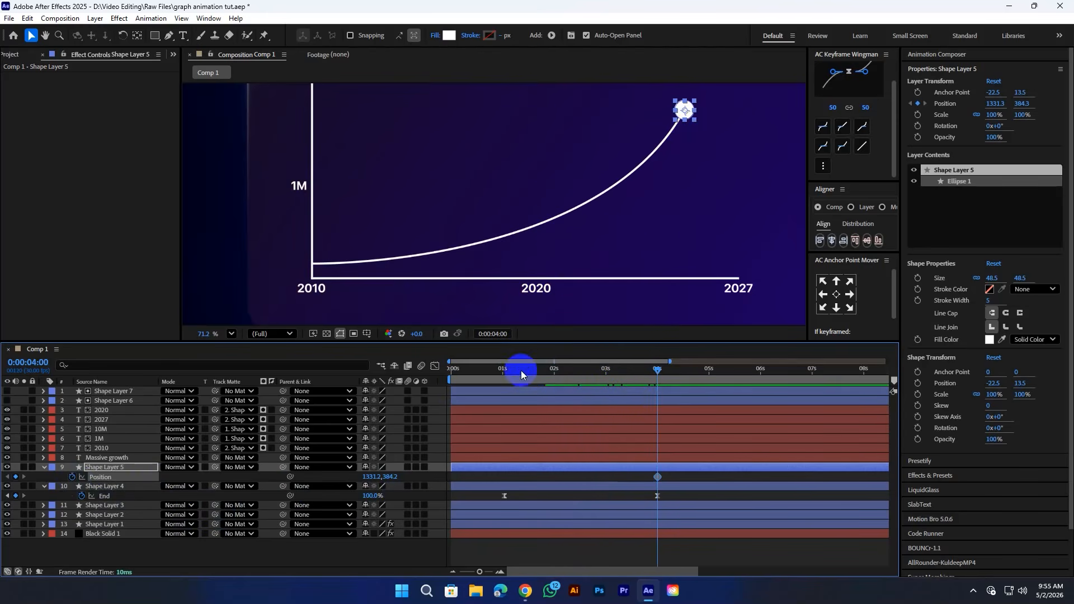
drag(522, 370, 503, 373)
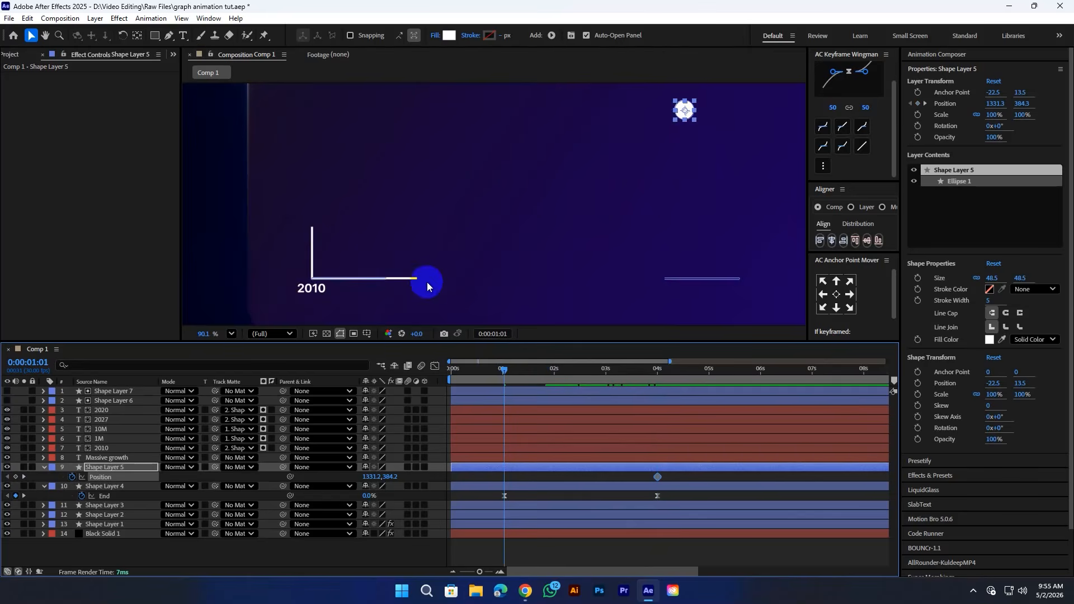
scroll(428, 282, up, 3)
drag(331, 230, 450, 254)
scroll(472, 257, down, 5)
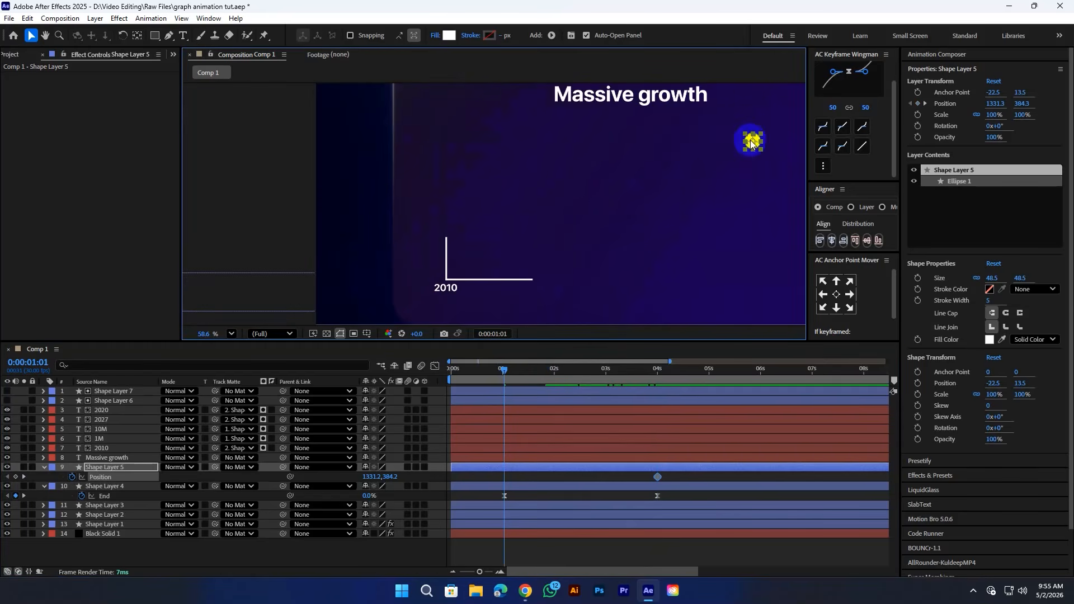
drag(752, 144, 448, 259)
scroll(450, 268, up, 2)
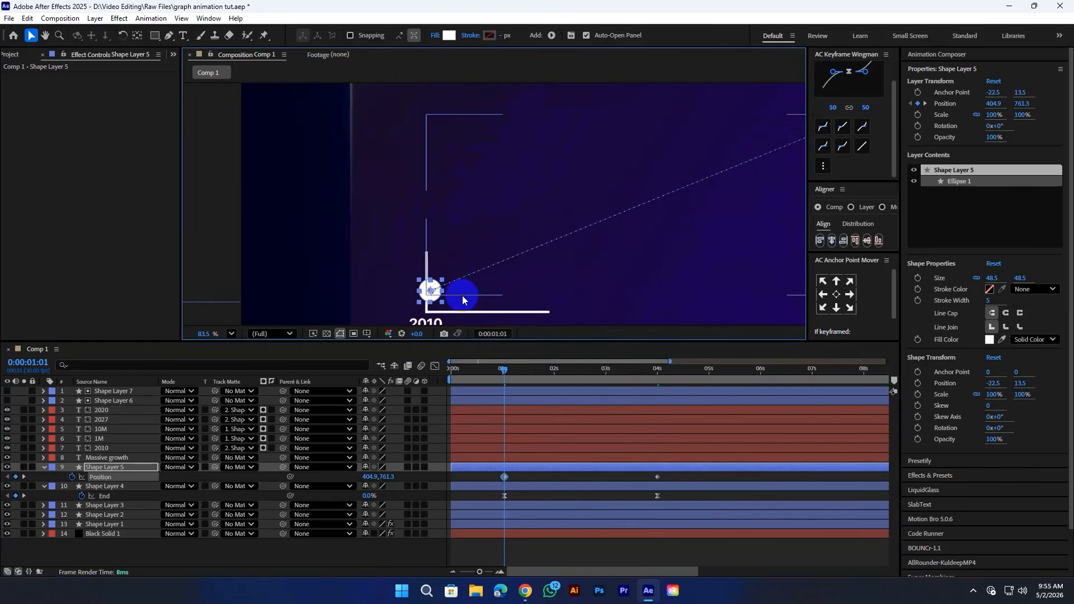
drag(489, 291, 520, 204)
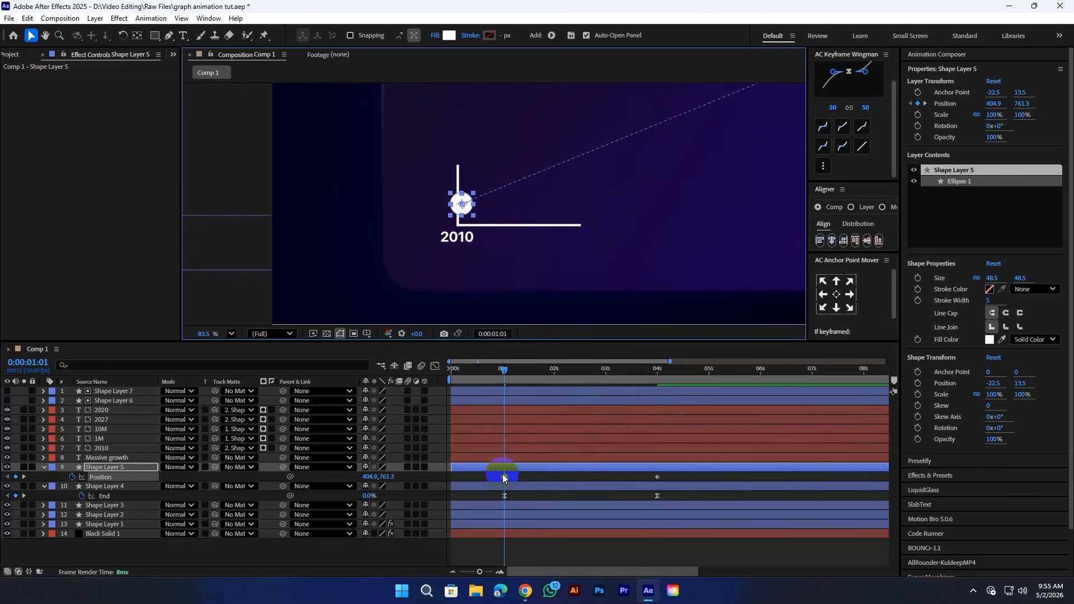
Shift the dot's first Position keyframe to 0:00:01:08 and align the dot with the curve's start at about 397.6, 771.9.
drag(503, 475, 514, 476)
drag(505, 371, 516, 381)
click(459, 206)
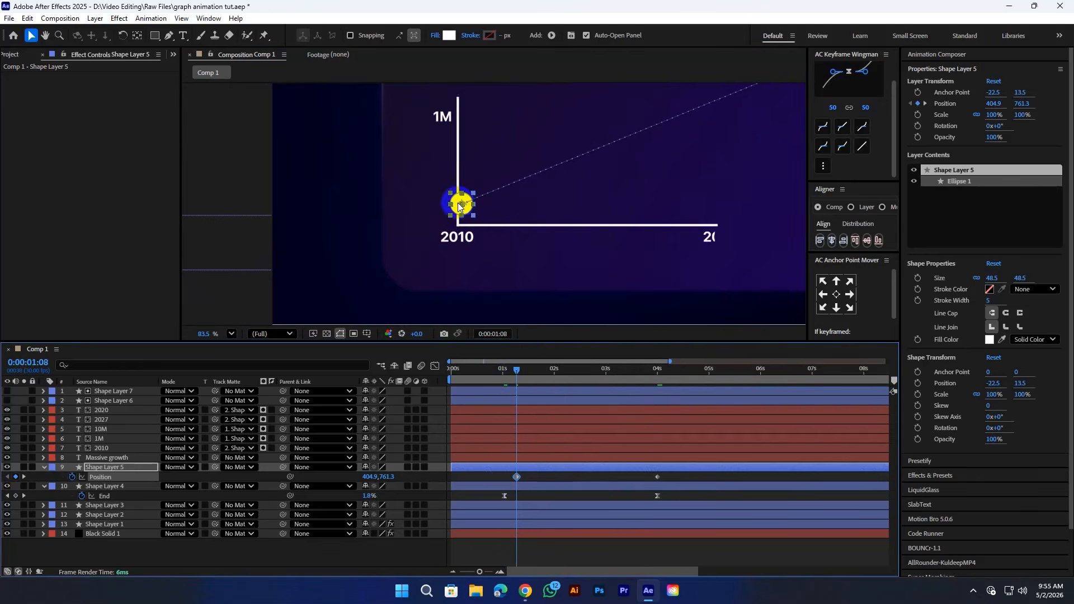
drag(458, 206, 456, 235)
scroll(472, 211, up, 3)
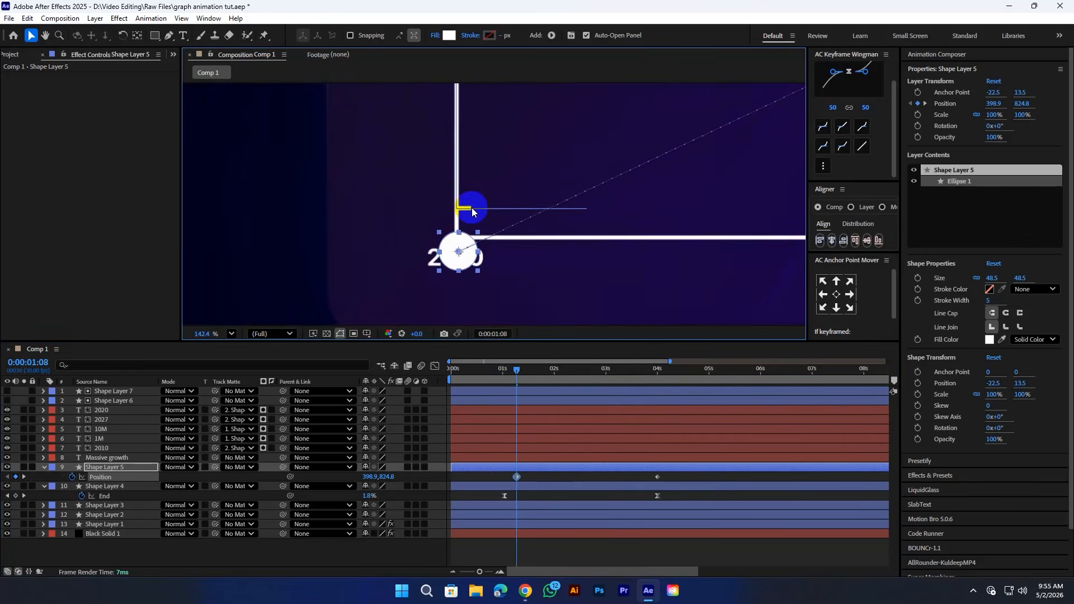
scroll(470, 218, up, 3)
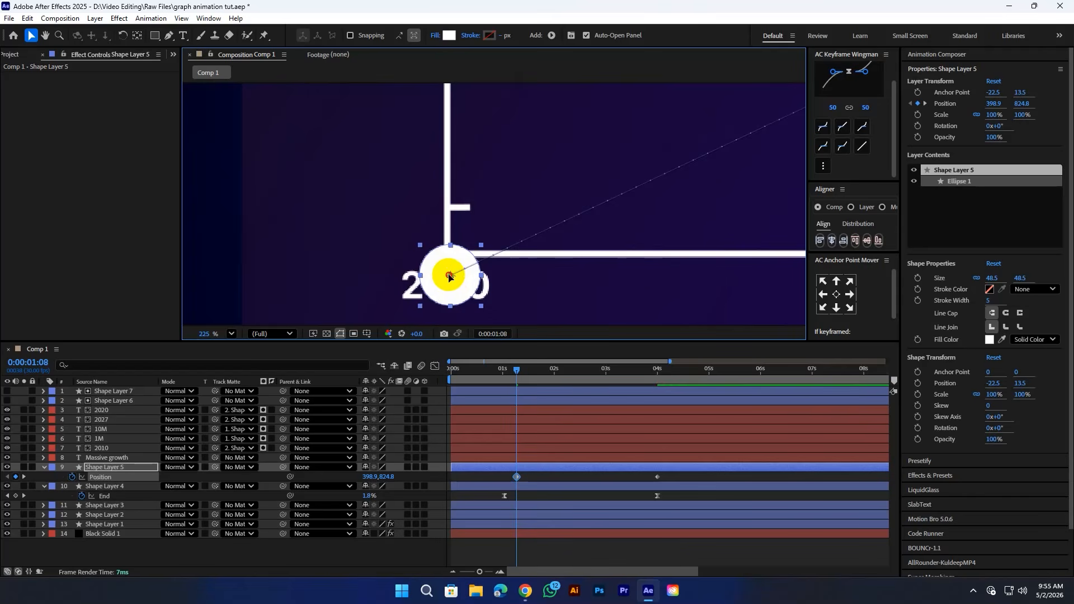
drag(449, 276, 448, 212)
scroll(507, 240, down, 4)
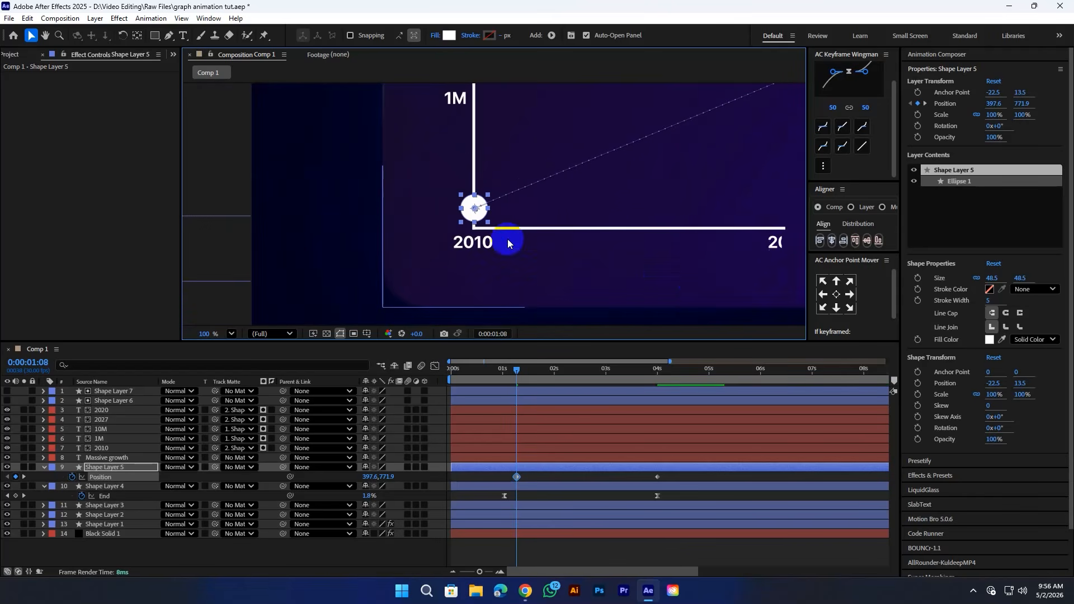
scroll(609, 271, down, 1)
scroll(683, 168, down, 3)
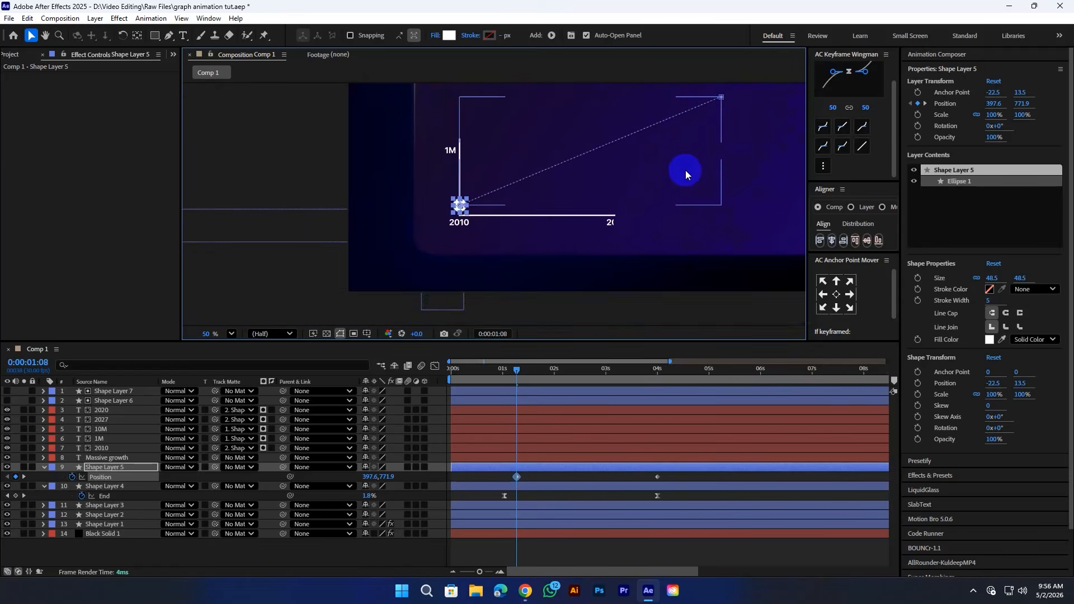
Return the dot's first Position keyframe to 0:00:01:01, ease both Position keyframes and preview the motion.
click(529, 468)
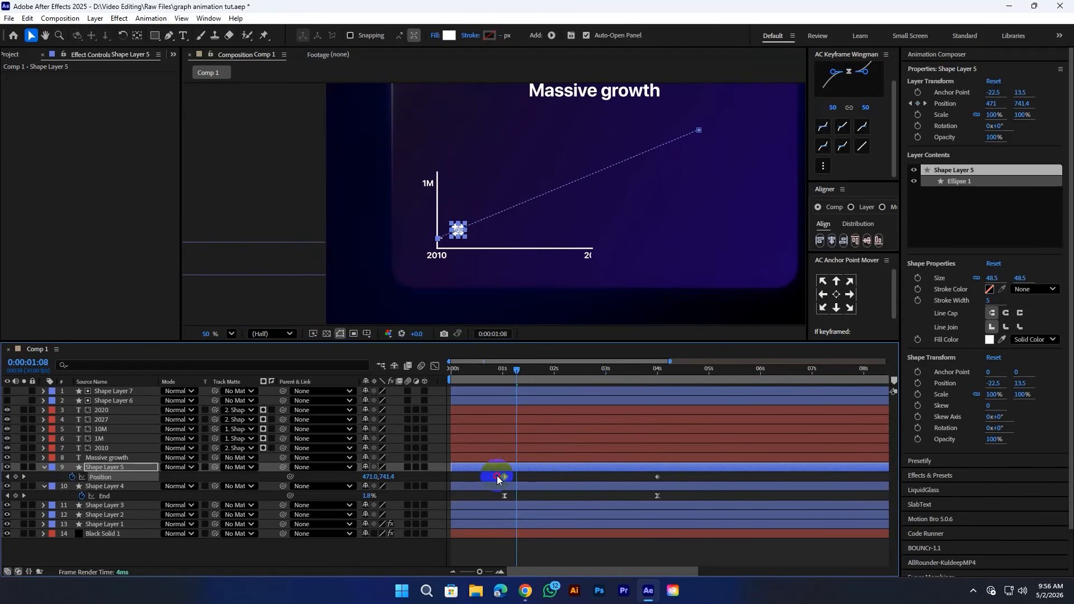
drag(491, 471, 673, 467)
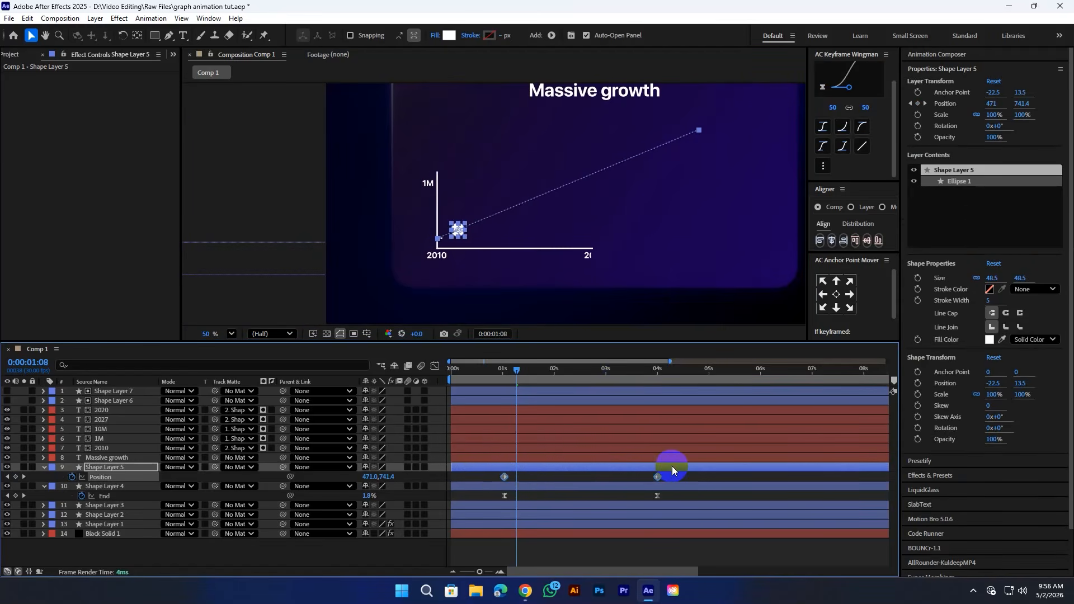
click(482, 368)
key(space)
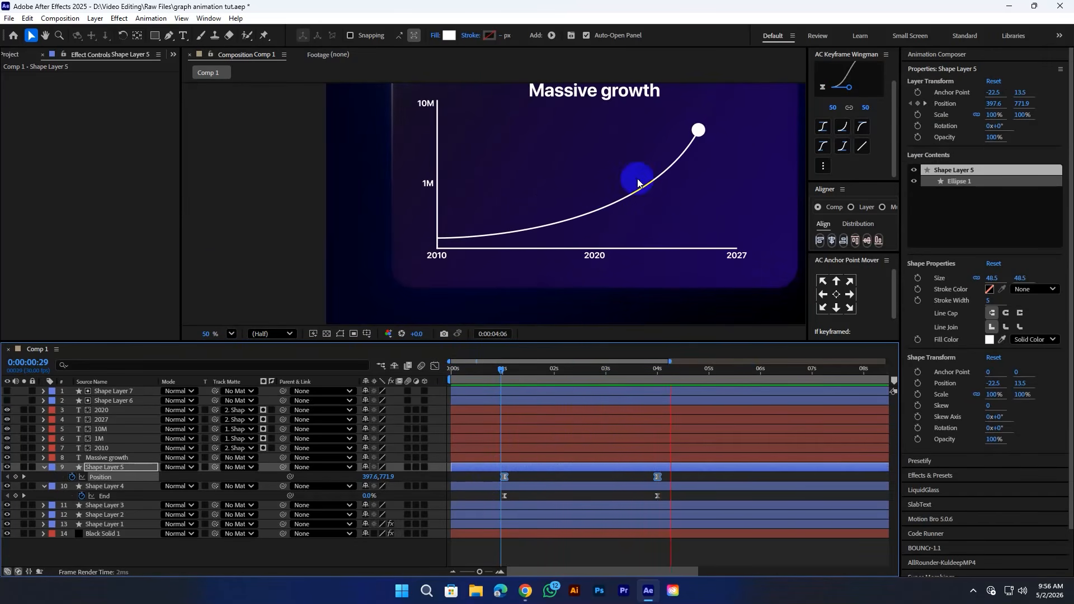
key(space)
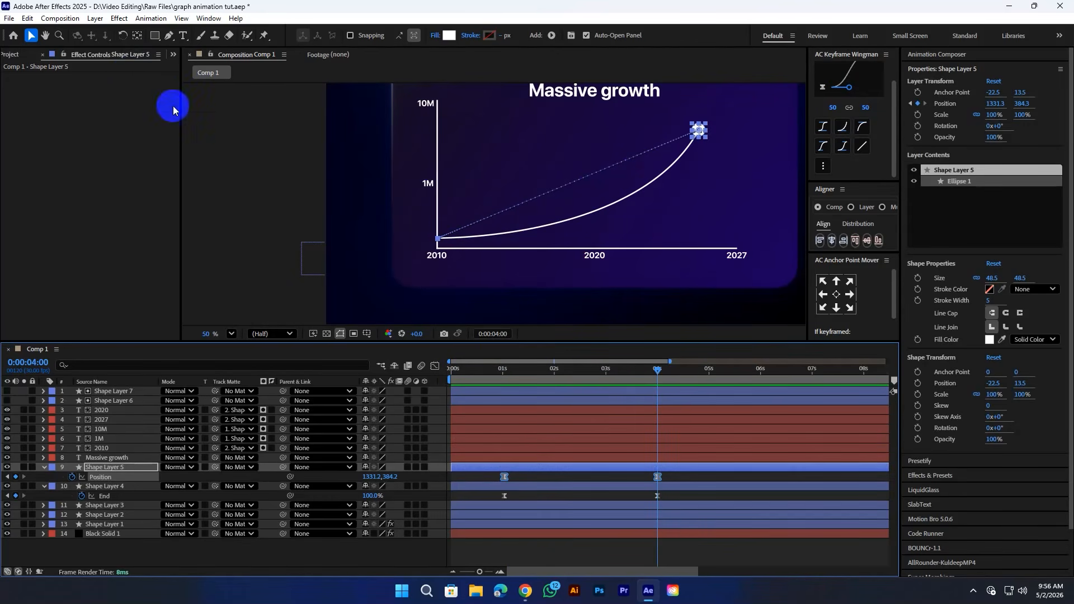
Bend the dot's straight motion path with the Pen tool from its end keyframe to follow the growth curve.
click(493, 471)
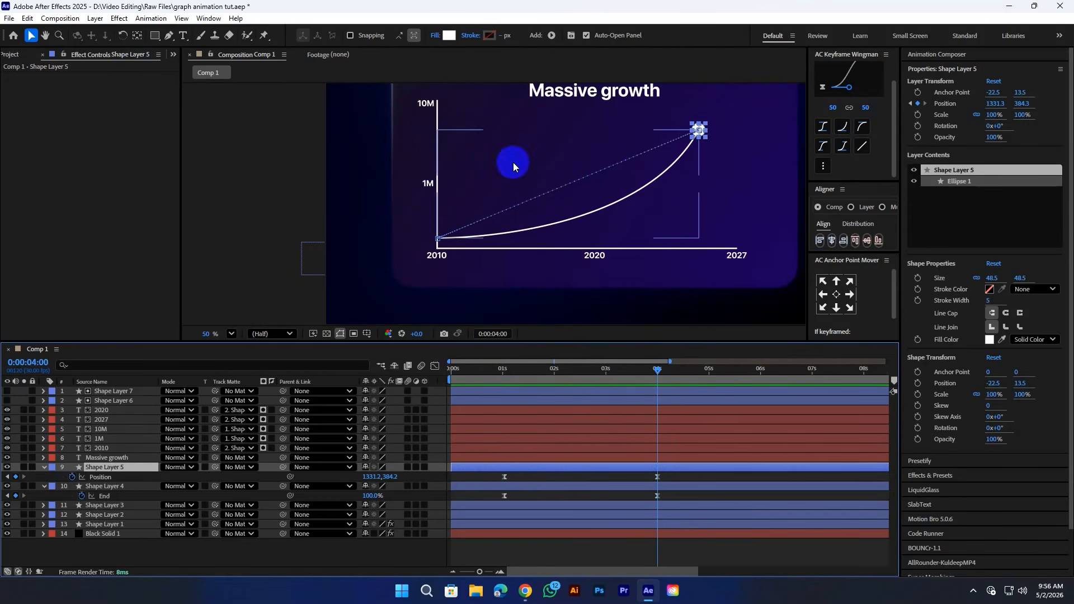
click(169, 38)
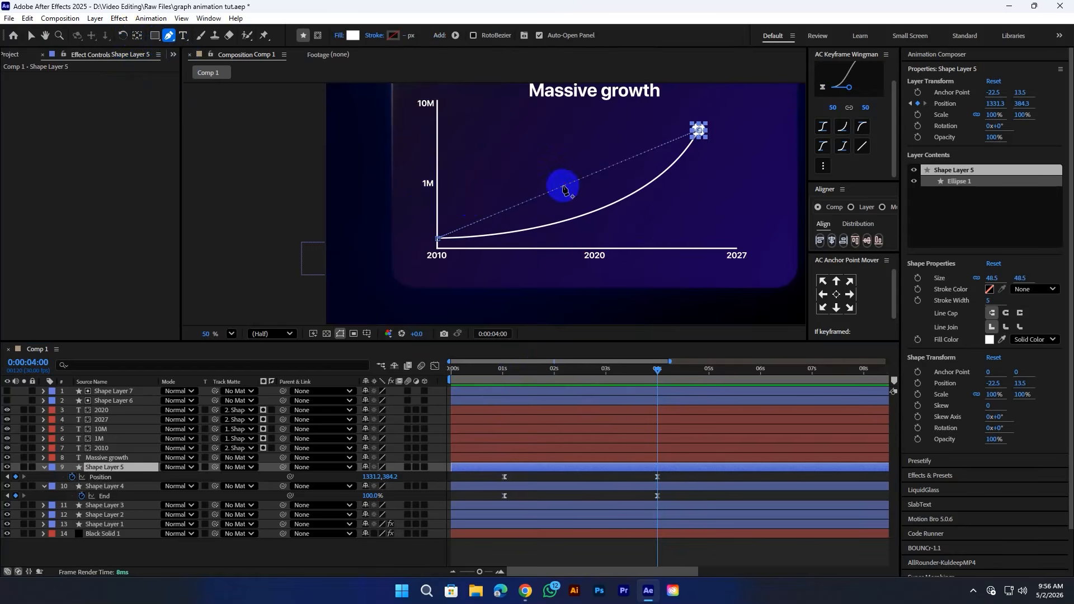
drag(563, 186, 643, 155)
key(ctrl+z)
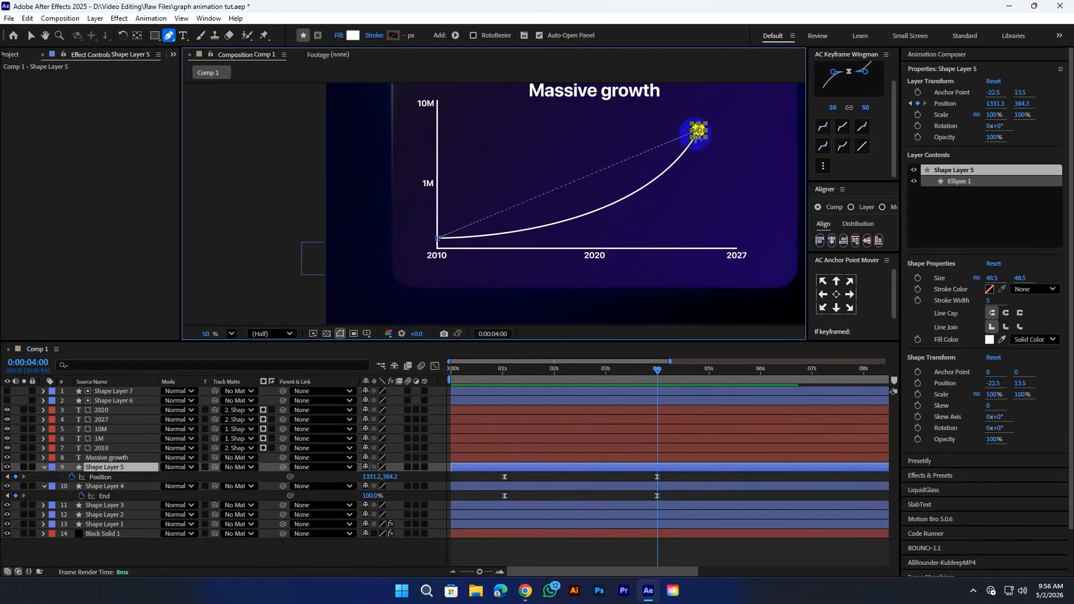
drag(700, 132, 639, 243)
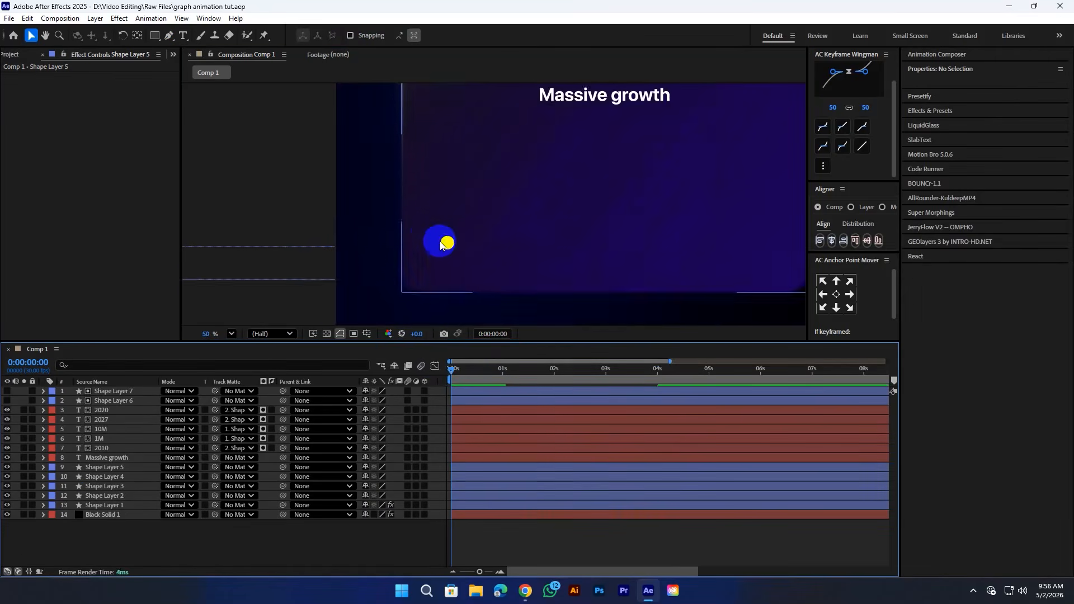
Set a 100% Scale keyframe on the dot at 0:00:01:01, in line with the curve's first End keyframe.
scroll(442, 244, up, 2)
click(447, 240)
click(474, 477)
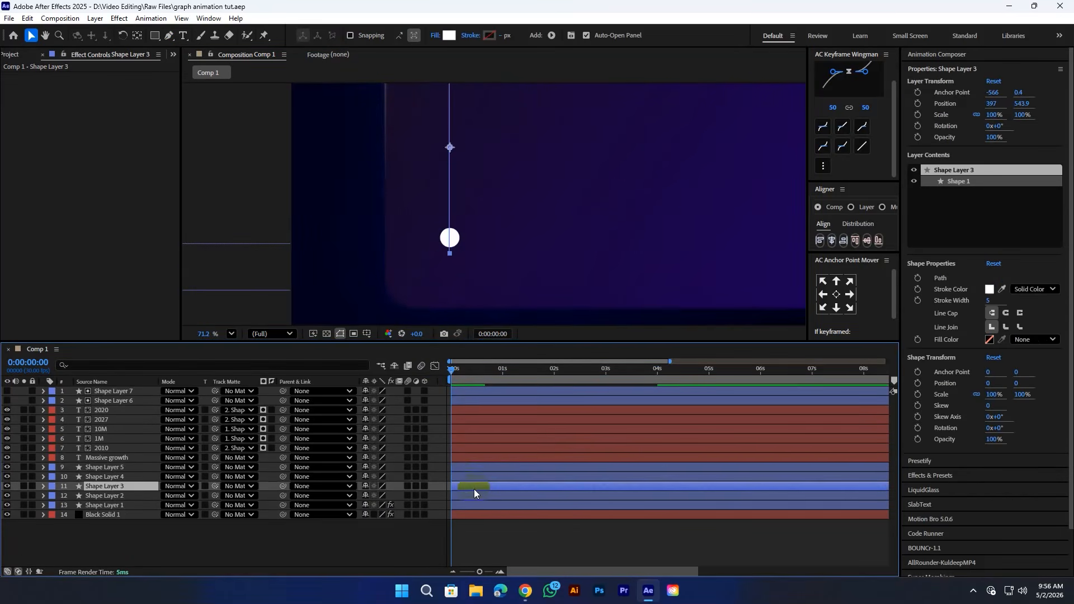
key(u)
drag(479, 380, 506, 378)
click(505, 468)
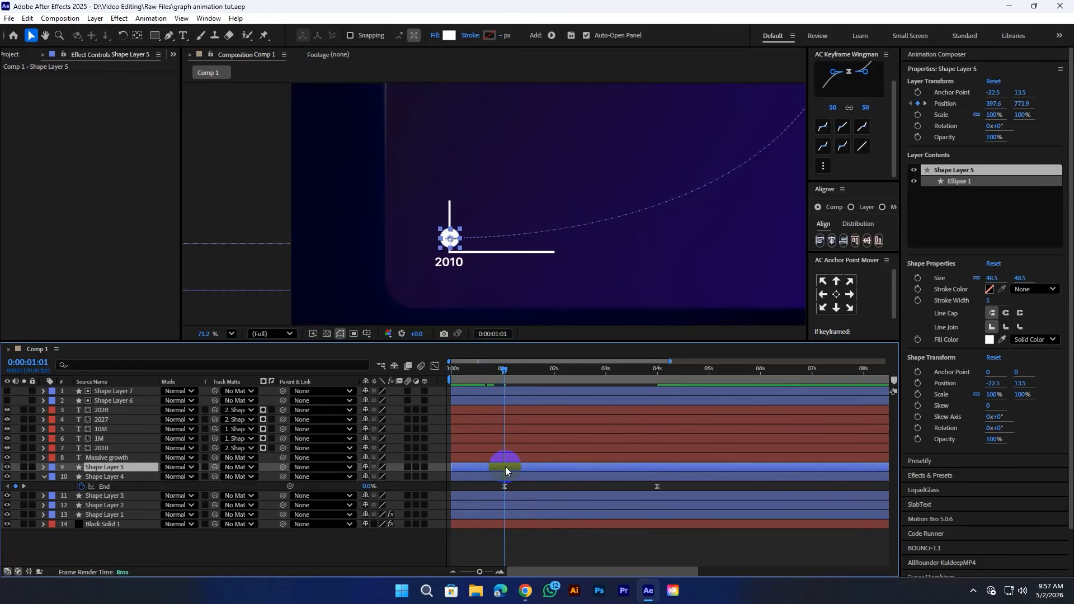
key(s)
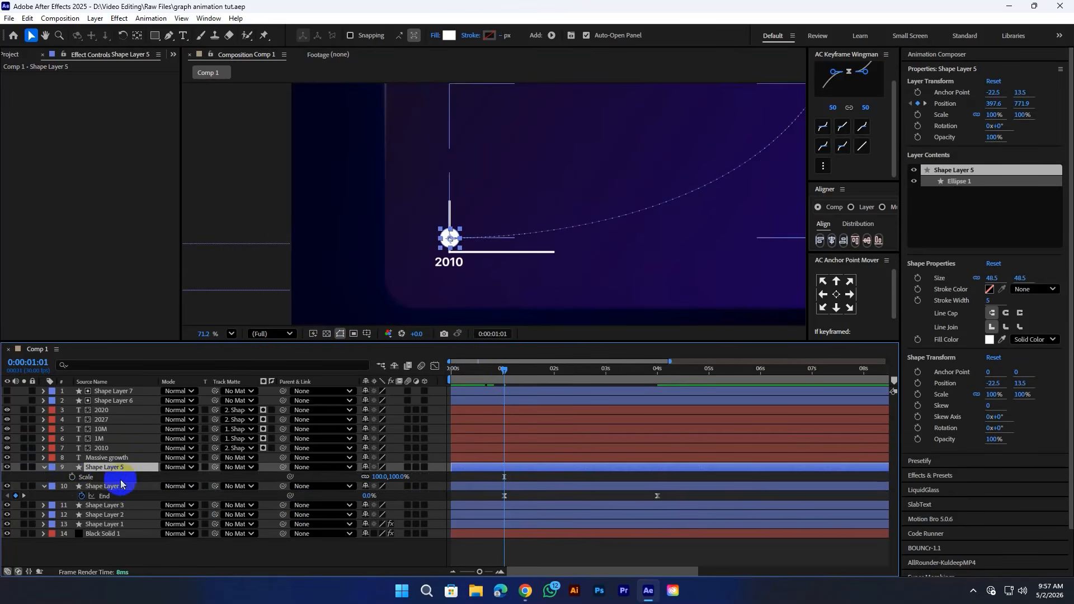
click(72, 477)
Key the dot's Scale start value at 0:00:00:28, shortly before its 100% keyframe, for the scale-in.
scroll(505, 490, up, 3)
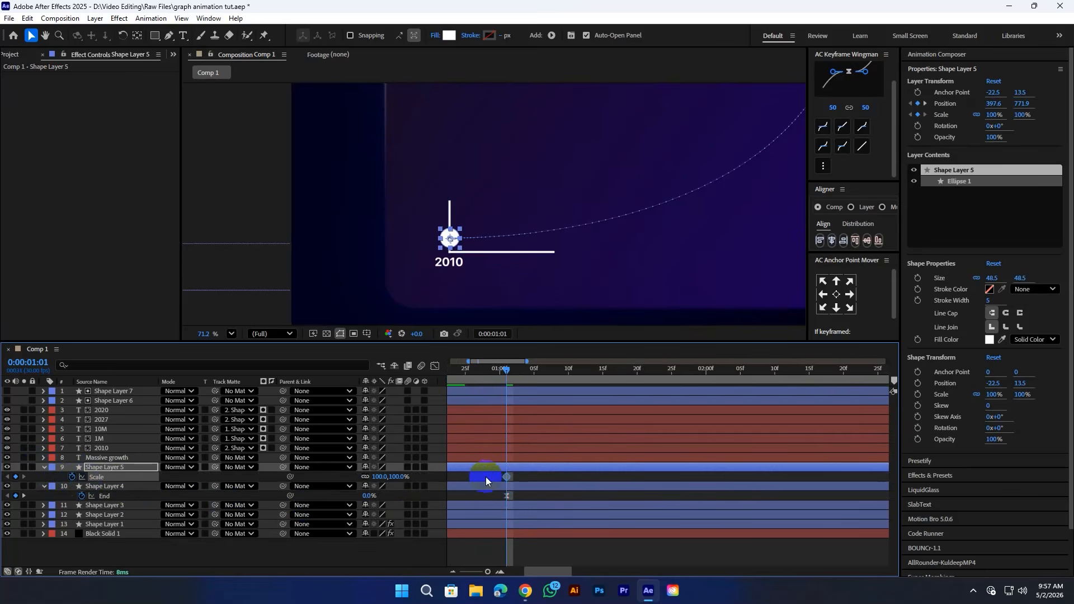
click(447, 476)
drag(512, 386, 486, 374)
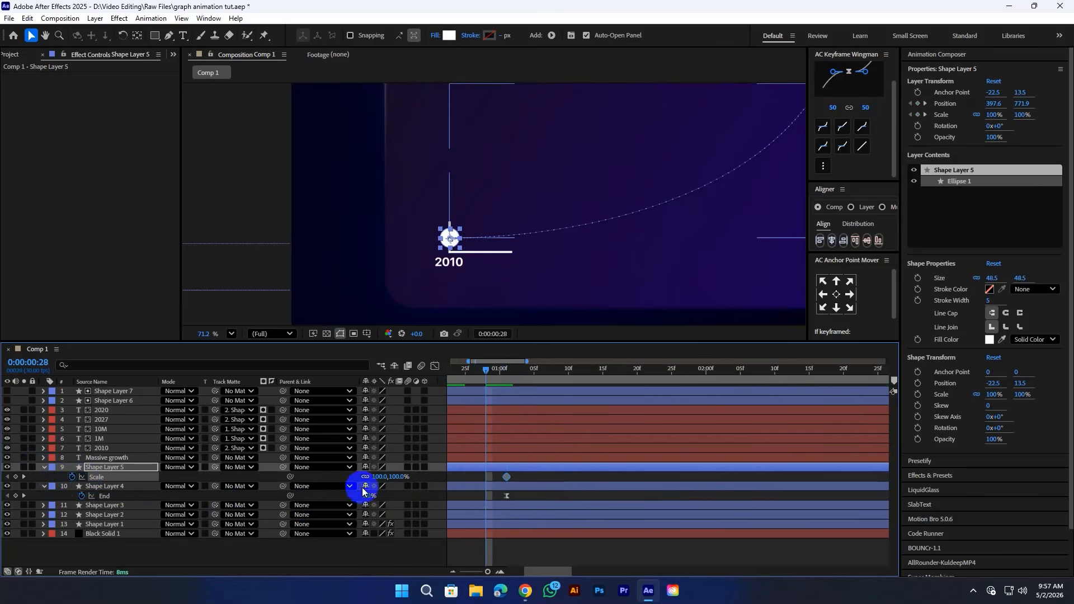
click(378, 476)
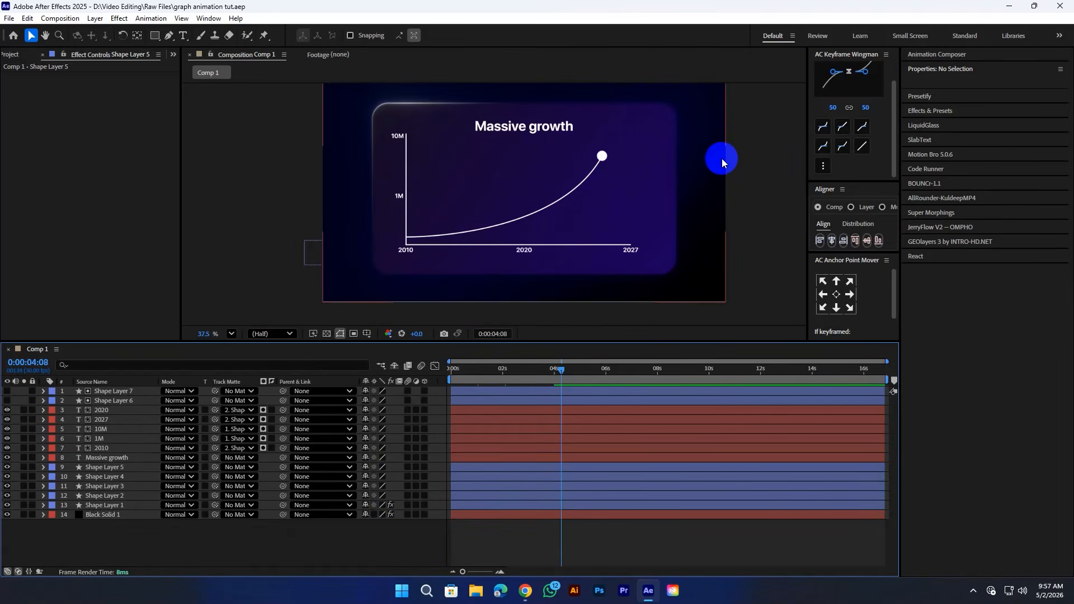
Duplicate the Black Solid 1 background layer and apply the Grid effect to the upper copy.
scroll(745, 140, down, 2)
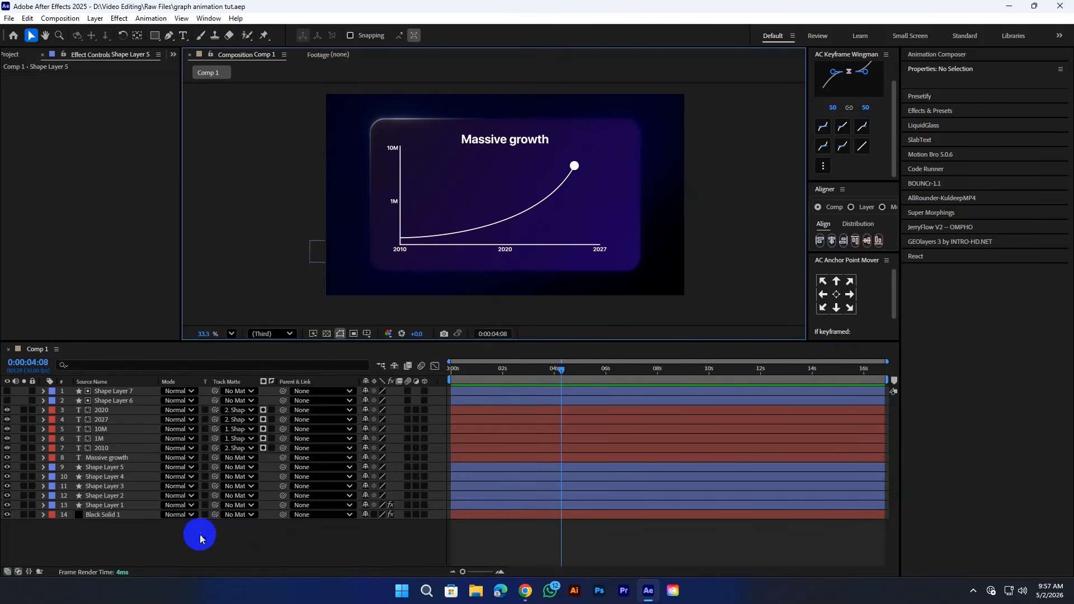
click(99, 515)
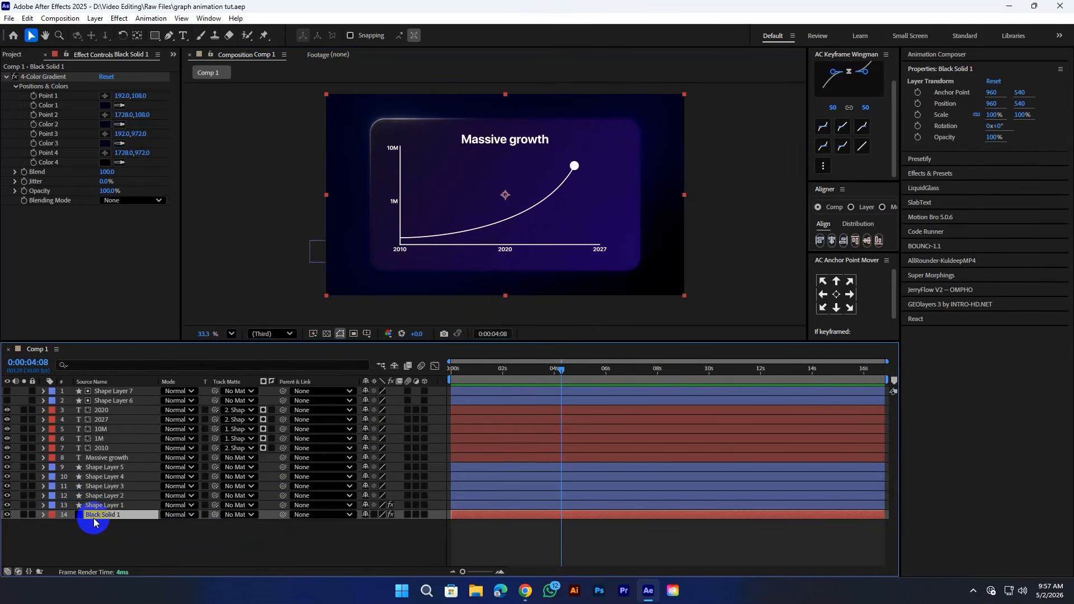
key(ctrl+d)
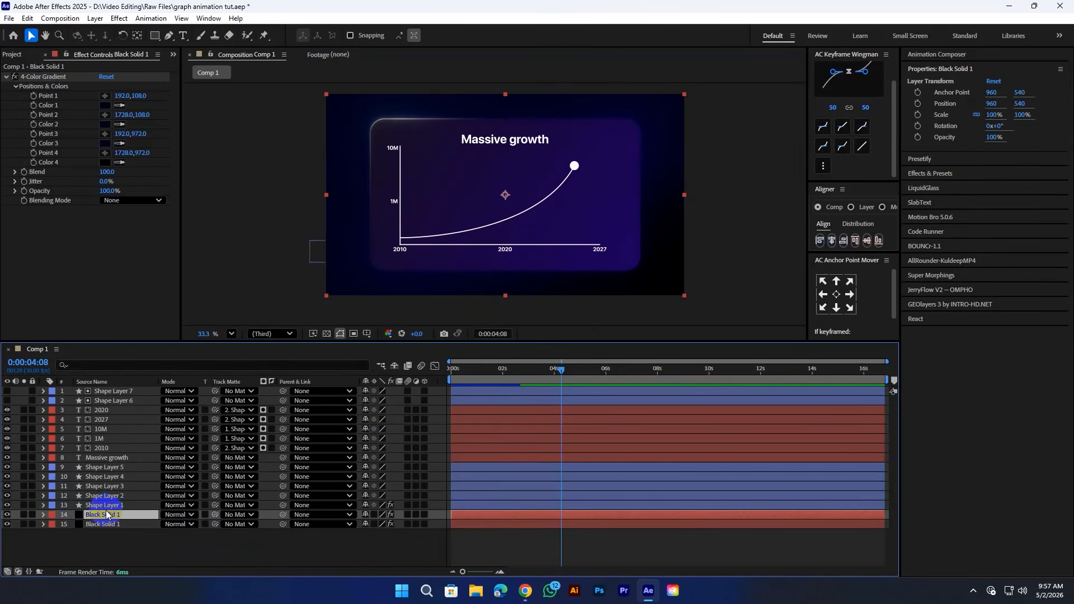
key(ctrl+space)
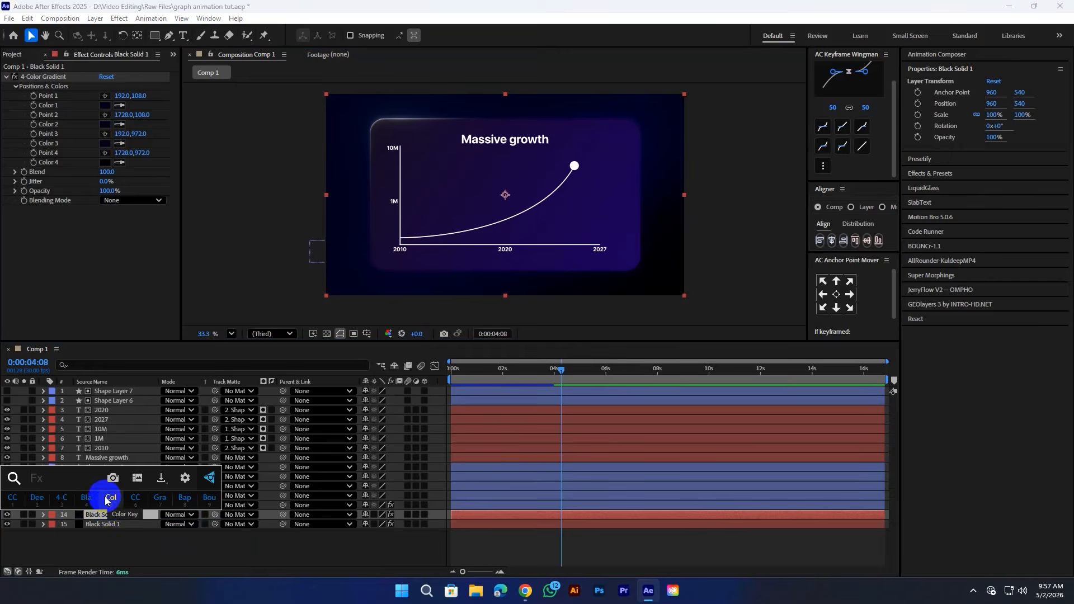
text(grid)
click(84, 468)
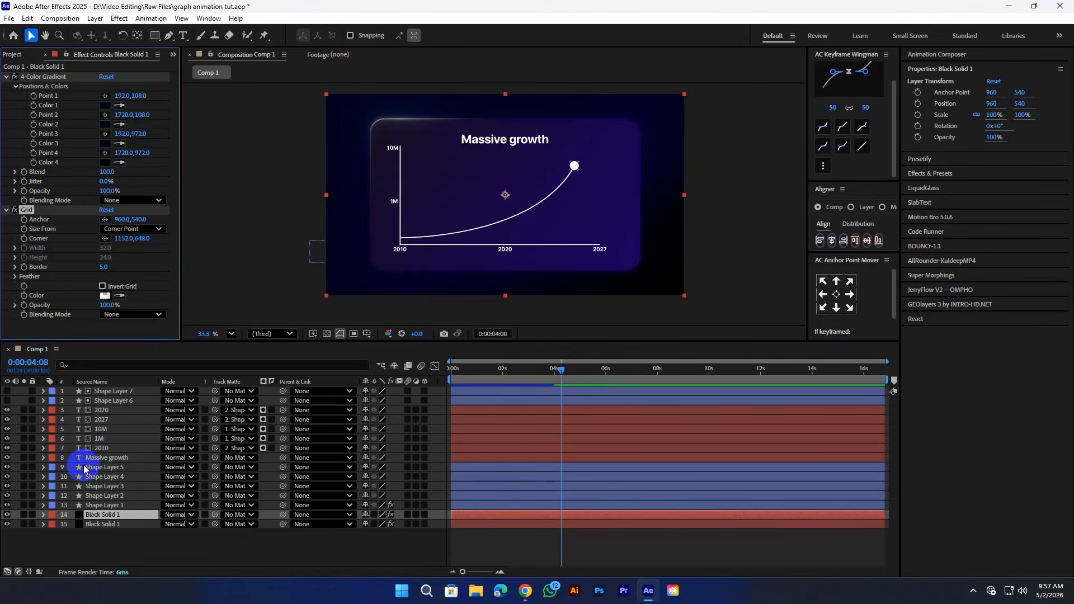
Switch the Grid effect's Size From option to Width Slider and set its Width to 108.
click(128, 229)
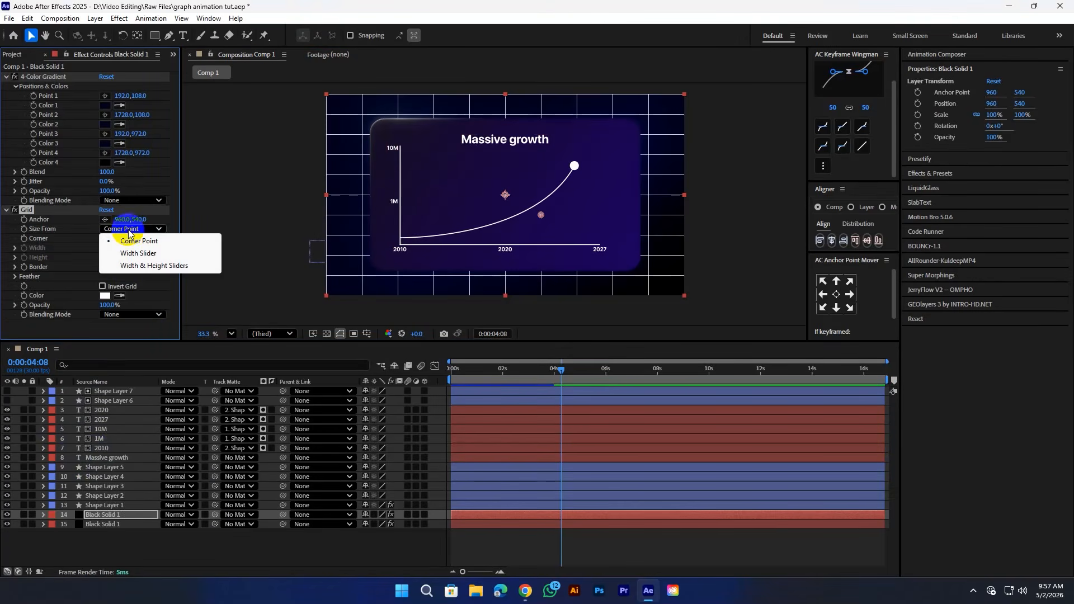
click(105, 231)
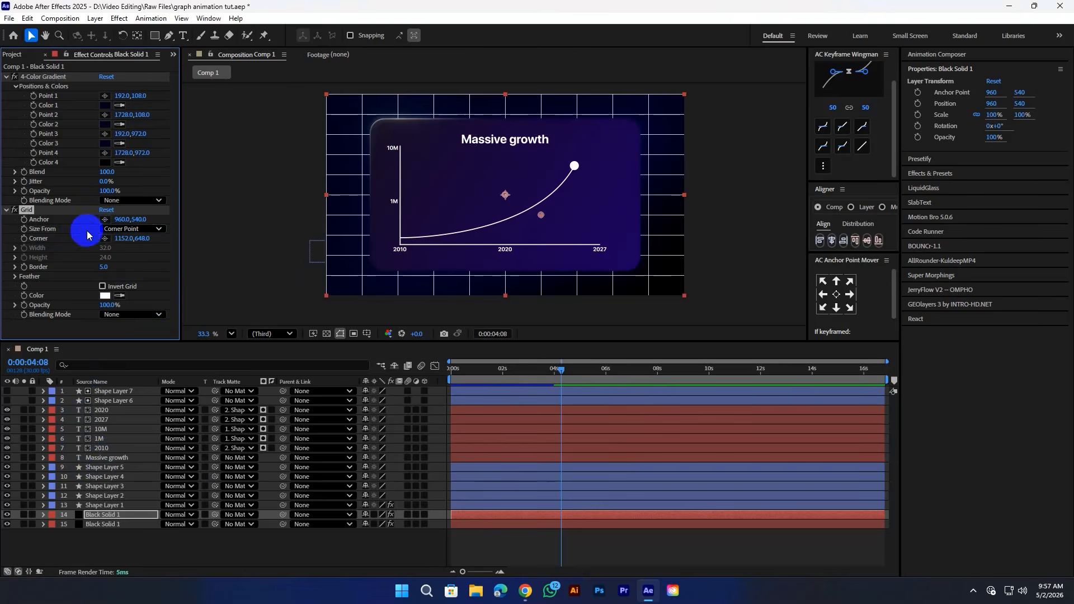
click(106, 229)
click(126, 250)
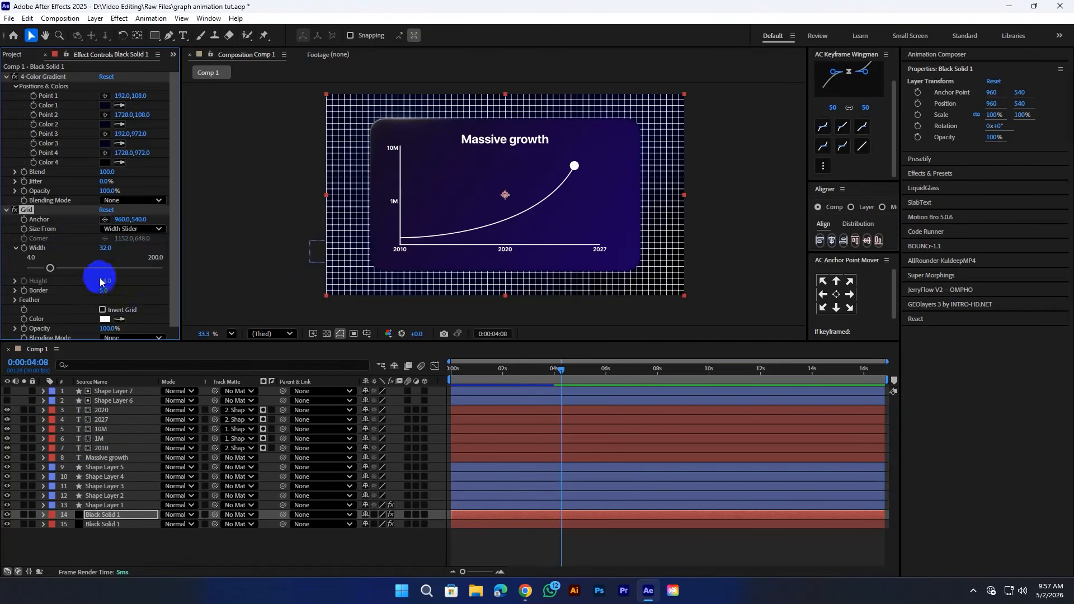
mouse_move(100, 282)
mouse_down()
mouse_move(91, 264)
mouse_move(103, 269)
mouse_up()
Set the Grid effect's blending mode to Overlay and its opacity to 20%.
click(117, 531)
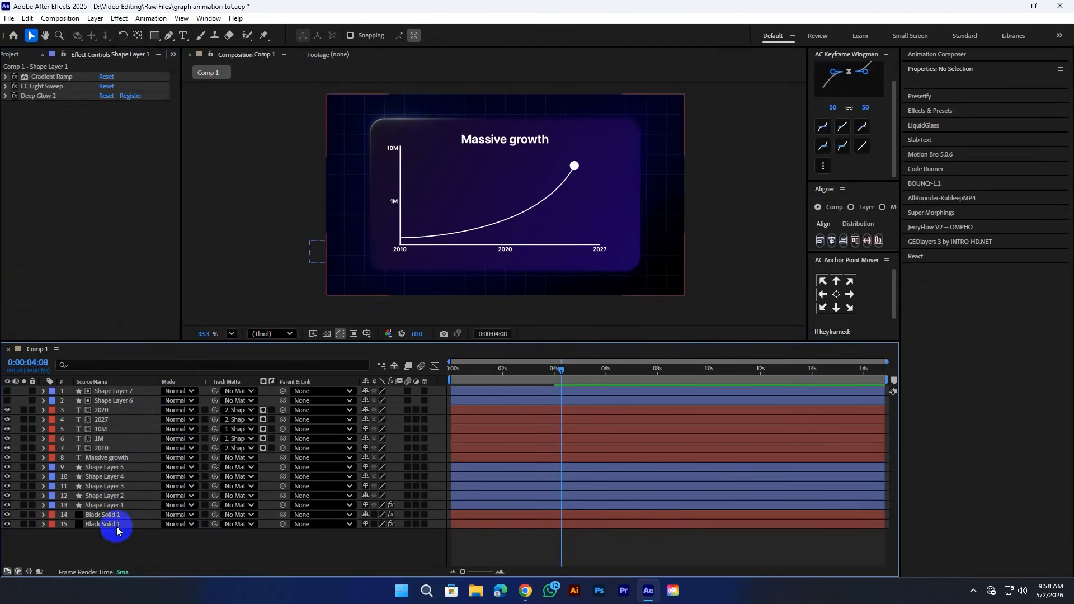
click(104, 515)
scroll(119, 257, down, 3)
click(125, 335)
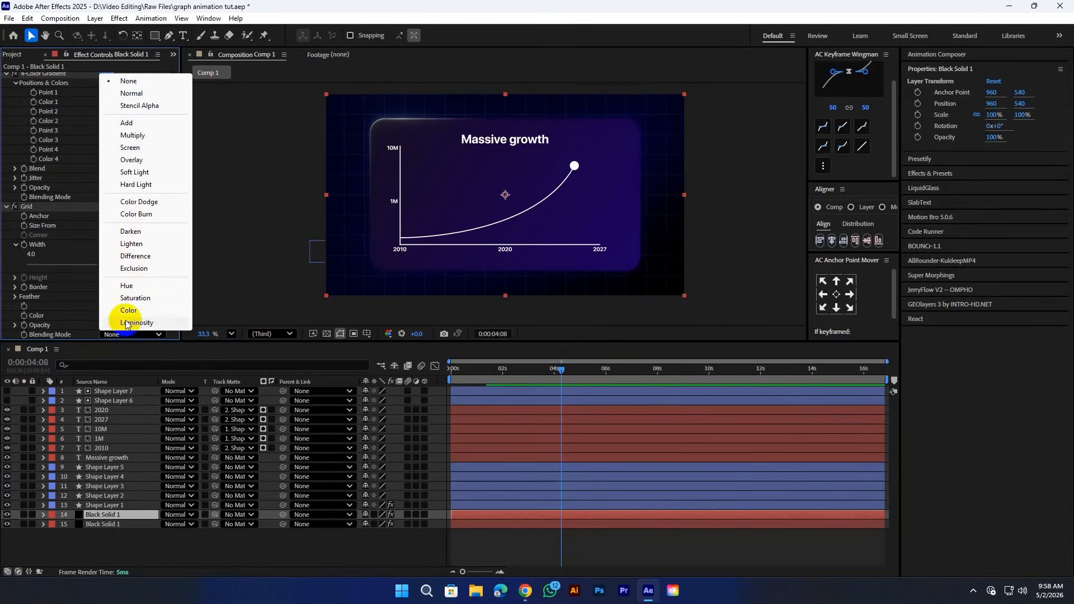
click(139, 161)
click(241, 243)
scroll(256, 252, up, 4)
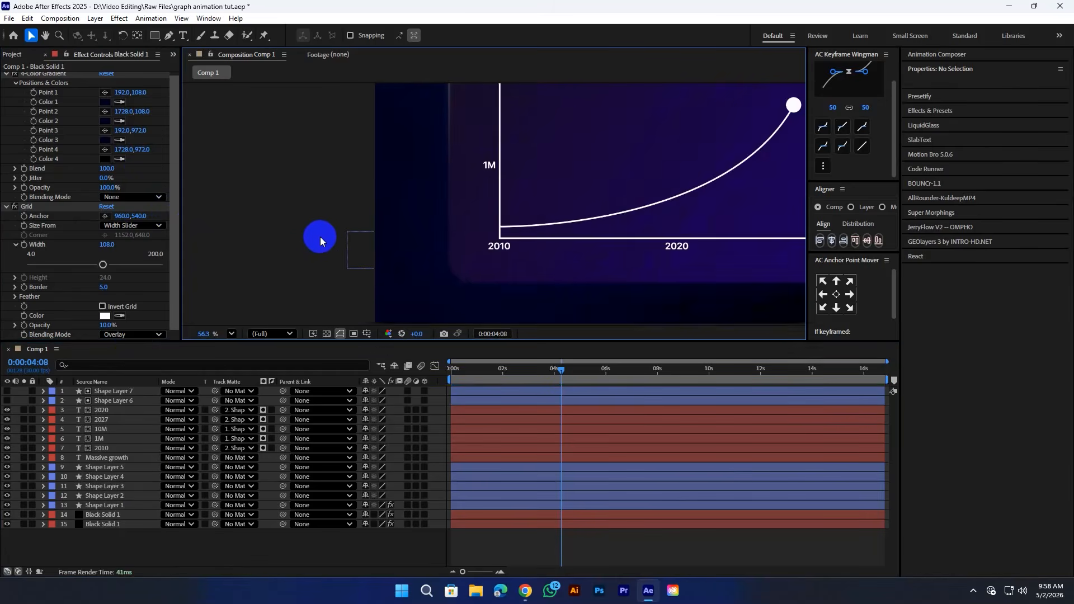
scroll(333, 220, up, 2)
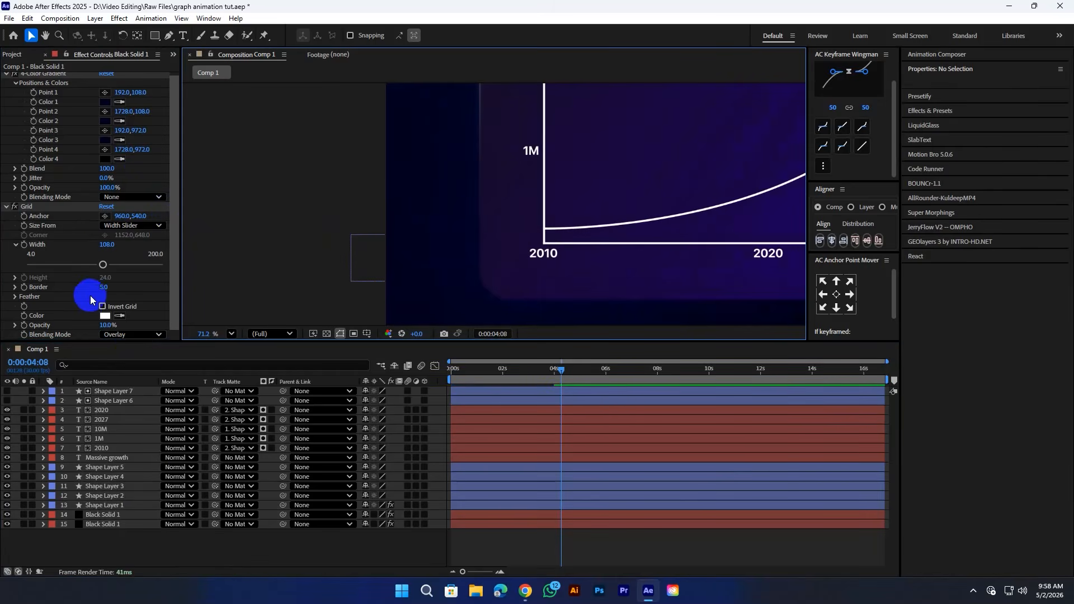
drag(106, 326, 120, 325)
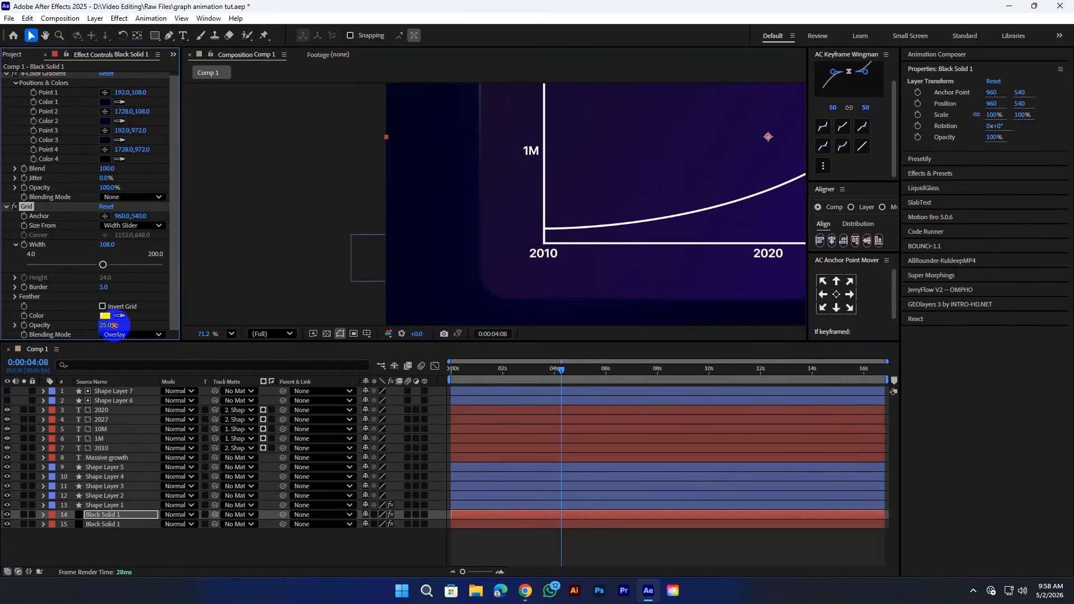
scroll(251, 220, down, 3)
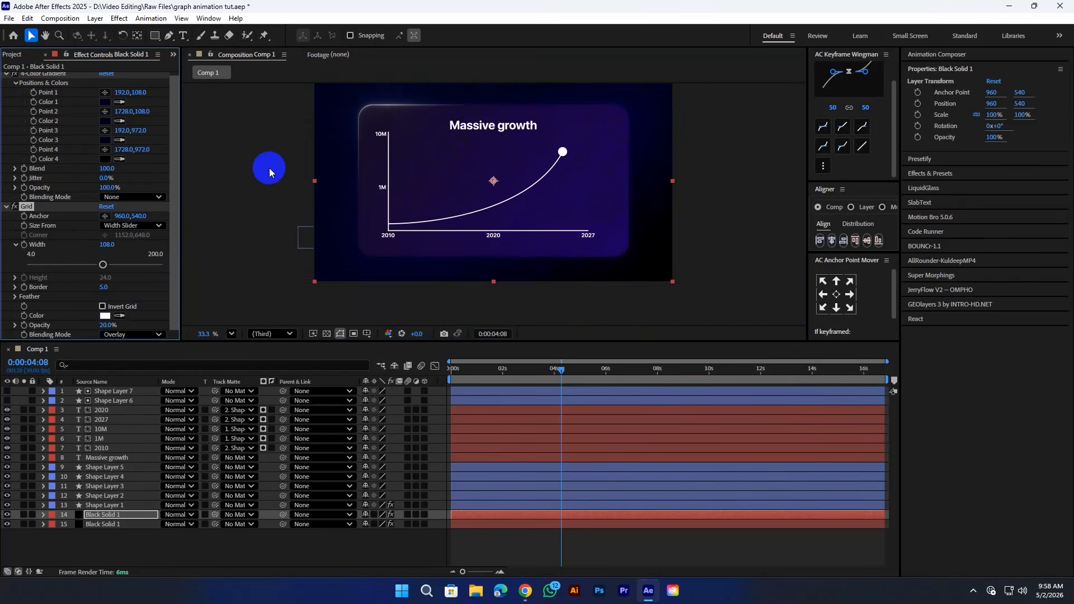
Set the composition preview resolution to Full to check the background grid.
click(461, 172)
click(268, 333)
click(271, 359)
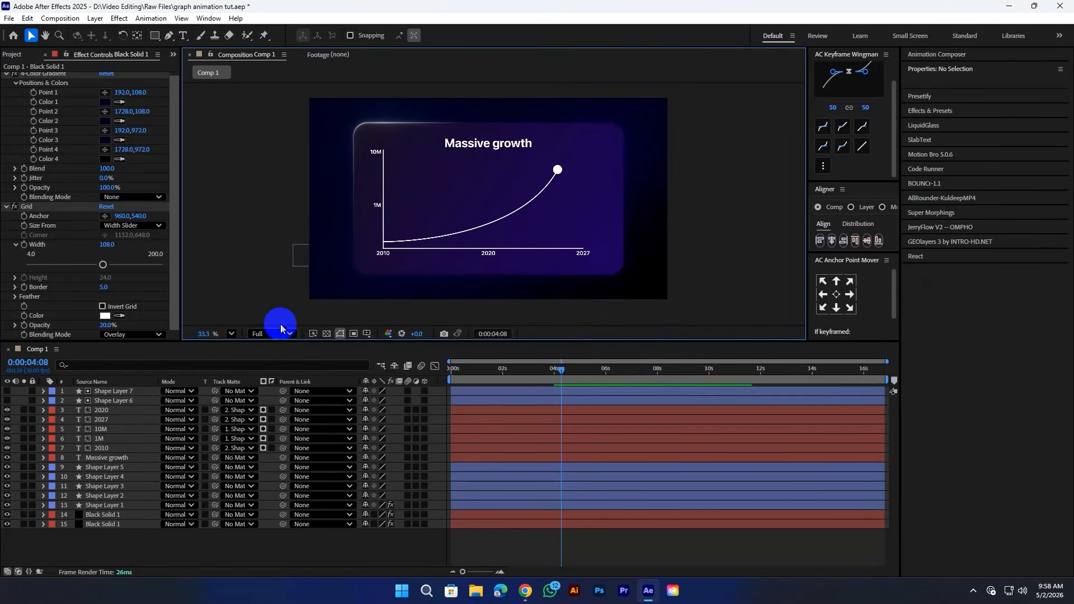
scroll(271, 270, up, 2)
click(355, 271)
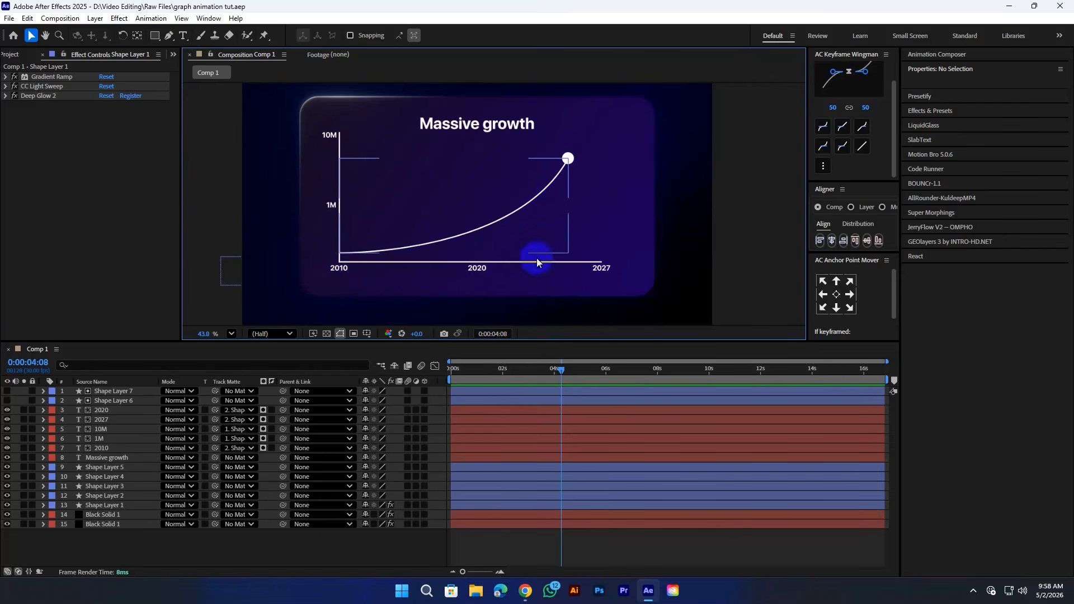
Start a new shape with the Pen tool, placing its first point at the start of the growth curve.
click(169, 35)
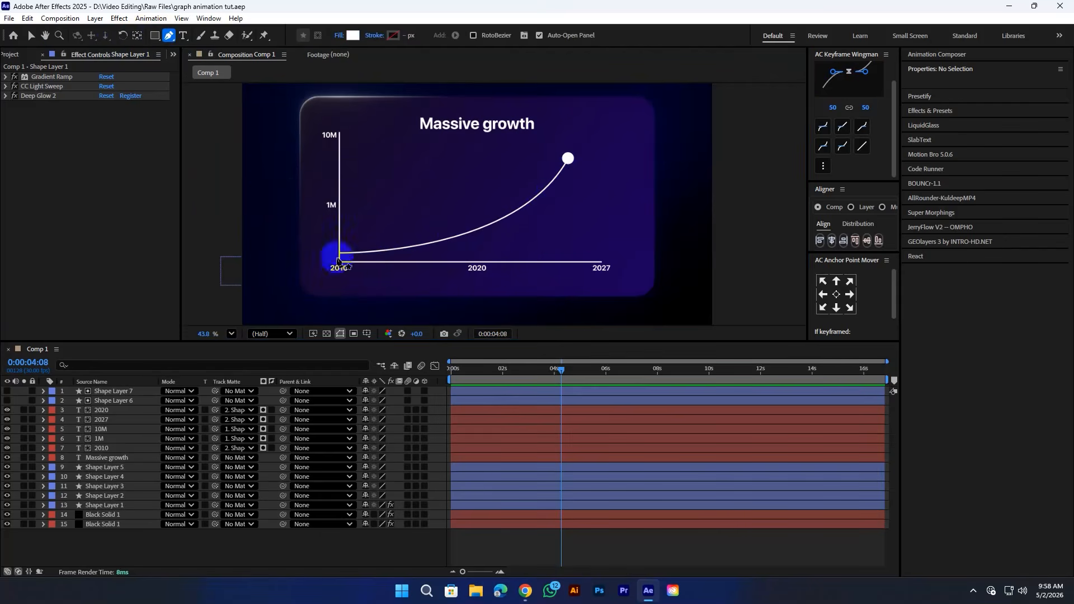
scroll(336, 254, up, 2)
scroll(336, 253, up, 2)
drag(277, 265, 567, 168)
scroll(632, 162, down, 4)
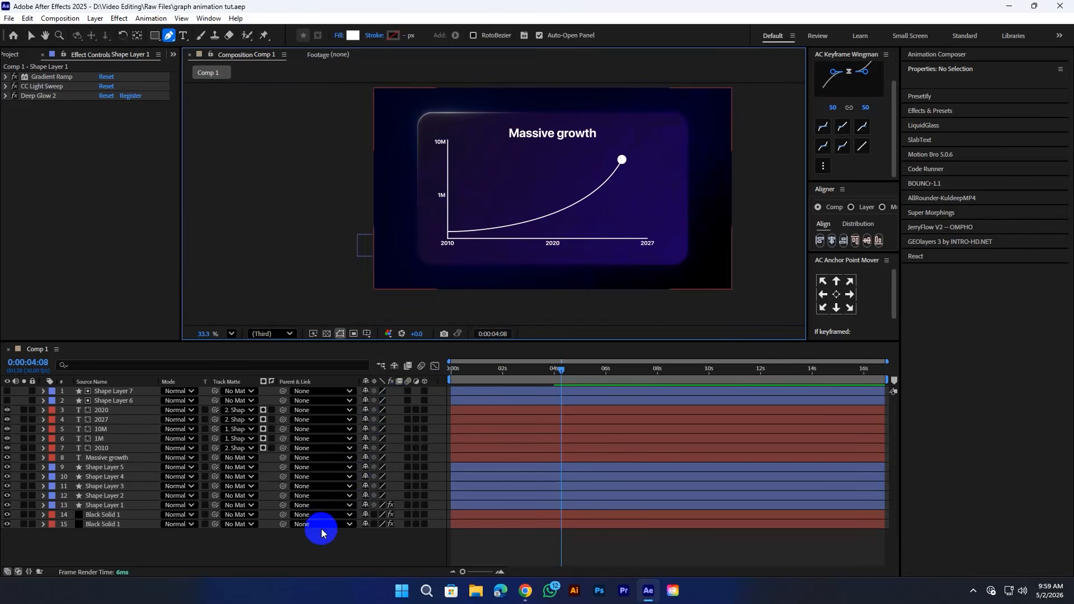
scroll(442, 218, up, 3)
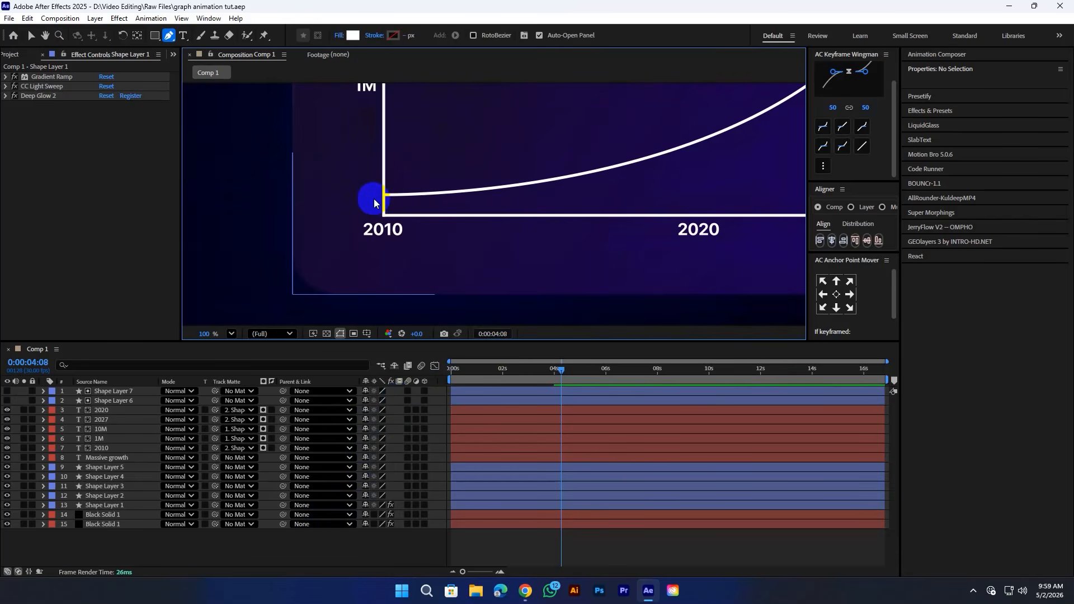
click(383, 194)
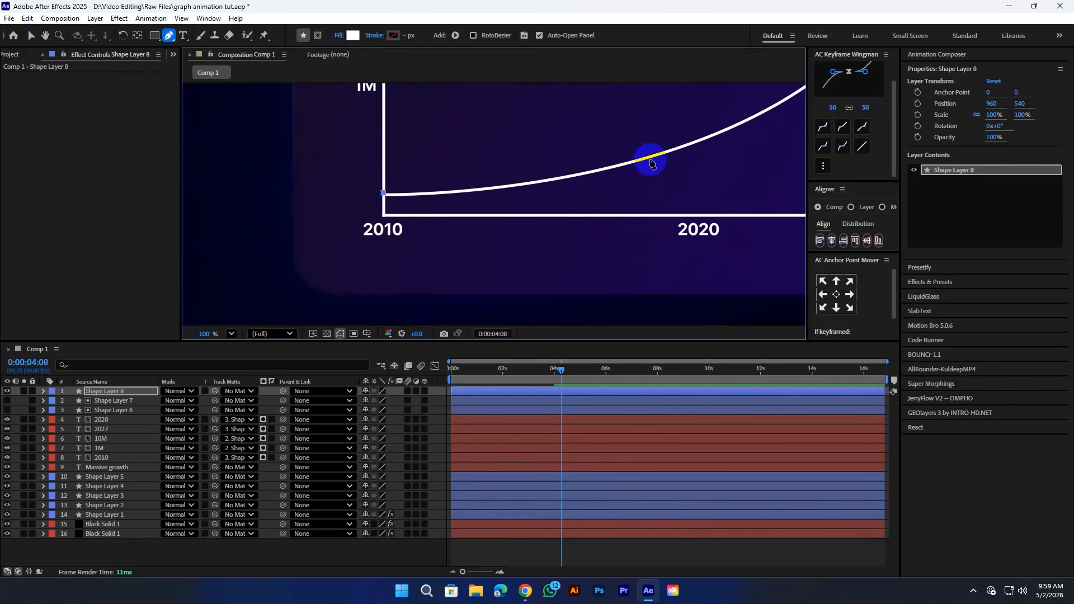
Add a curved Pen point at the dot, bending the segment to follow the growth curve.
scroll(651, 162, down, 2)
drag(666, 135, 647, 165)
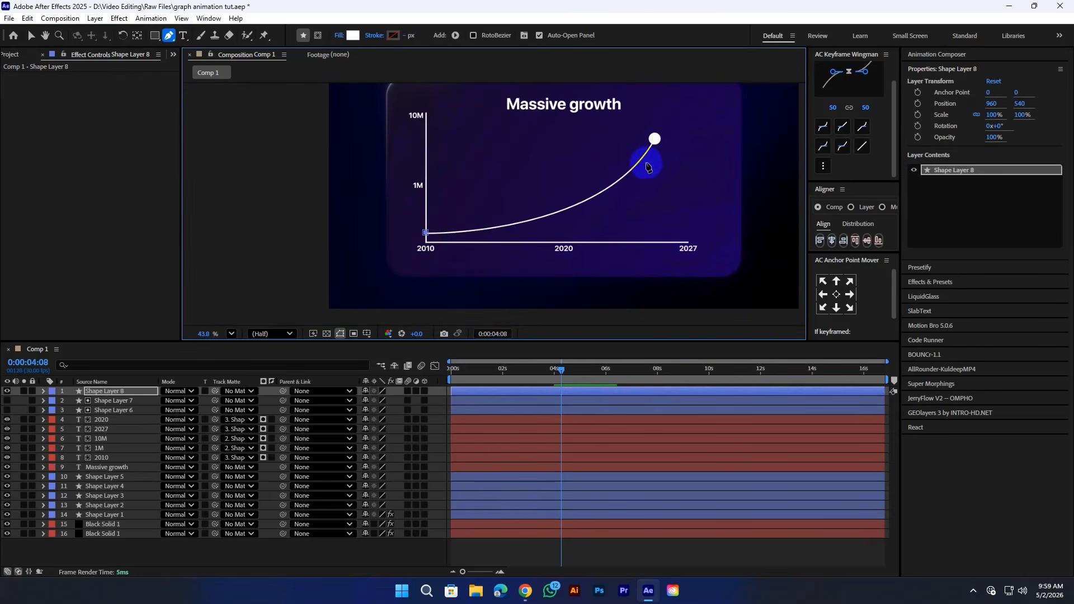
scroll(647, 164, up, 3)
drag(755, 238, 758, 172)
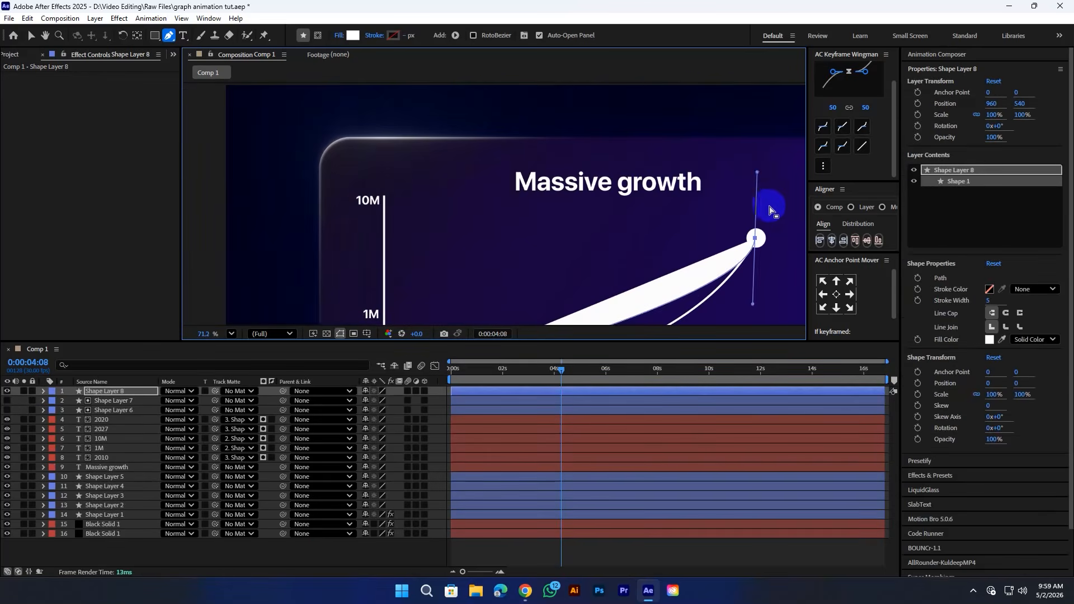
scroll(770, 211, down, 3)
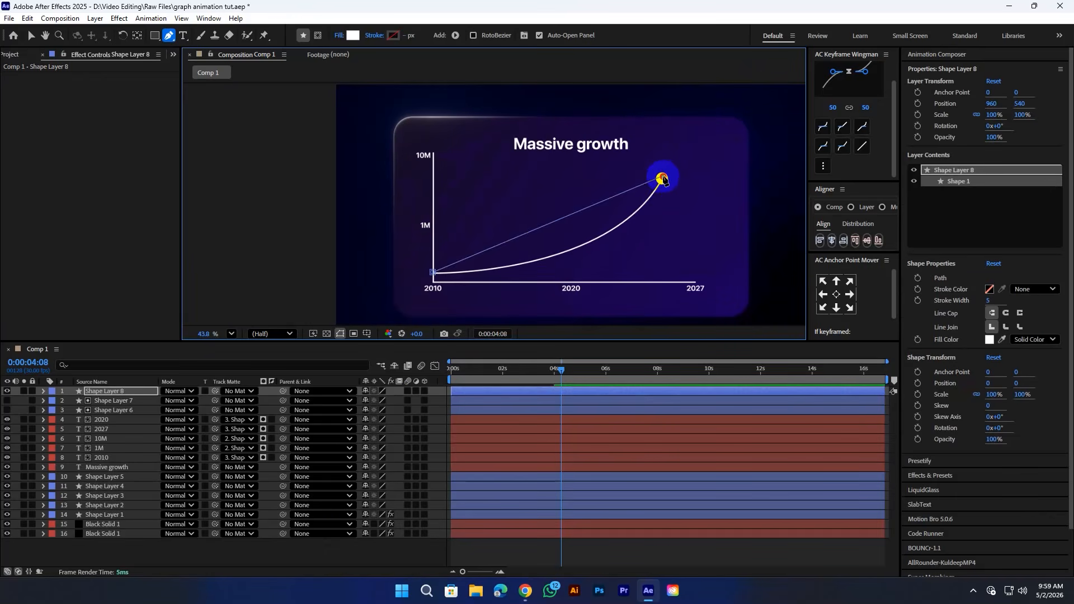
drag(663, 179, 717, 75)
drag(676, 196, 565, 155)
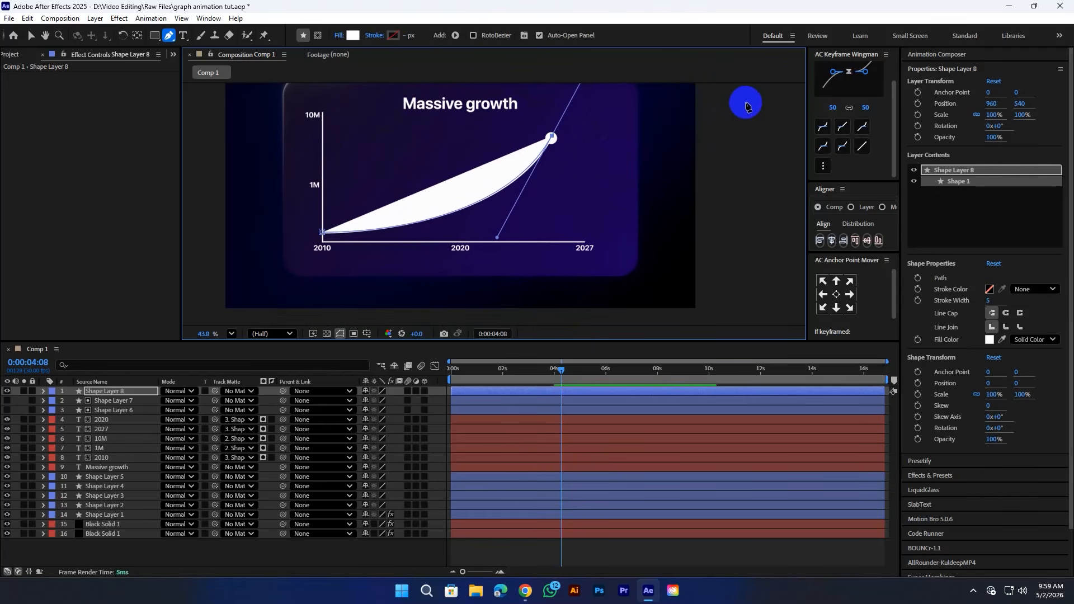
Close the shape with points beyond the composition's right edge and back along the horizontal axis to the curve's start.
click(739, 134)
click(745, 249)
click(731, 278)
click(612, 295)
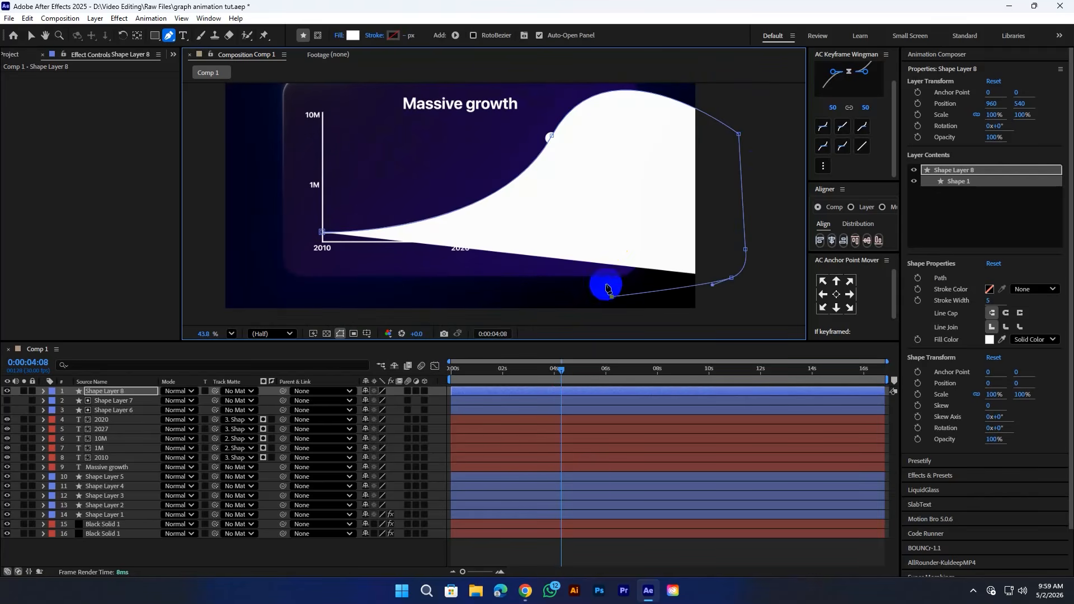
click(605, 226)
click(612, 242)
scroll(272, 256, up, 5)
drag(272, 257, 404, 223)
click(485, 197)
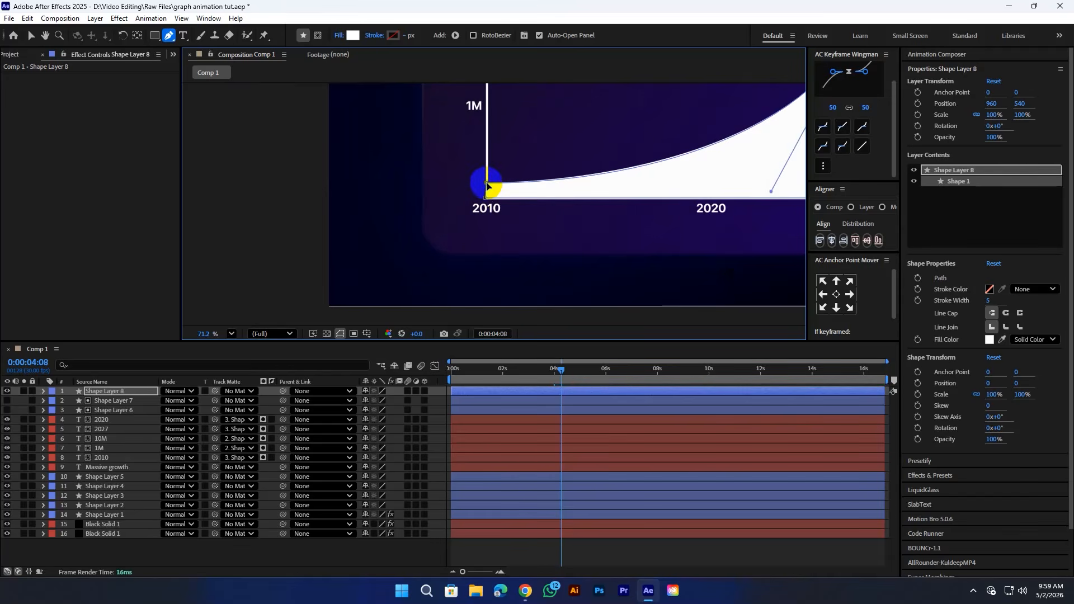
scroll(487, 186, down, 5)
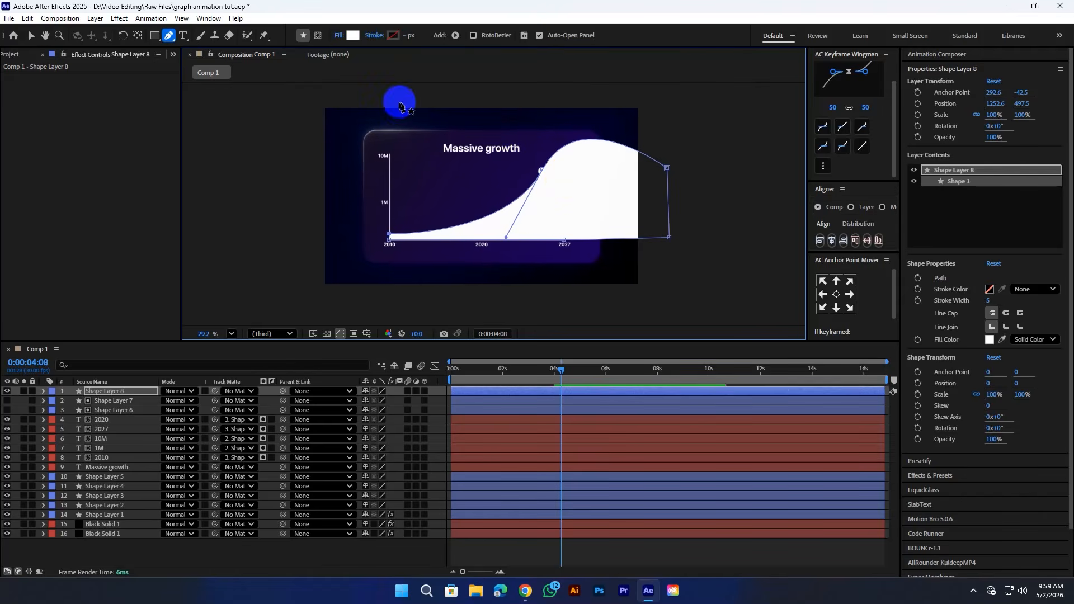
Change the new shape's fill color to bright green.
click(353, 36)
click(563, 326)
click(530, 272)
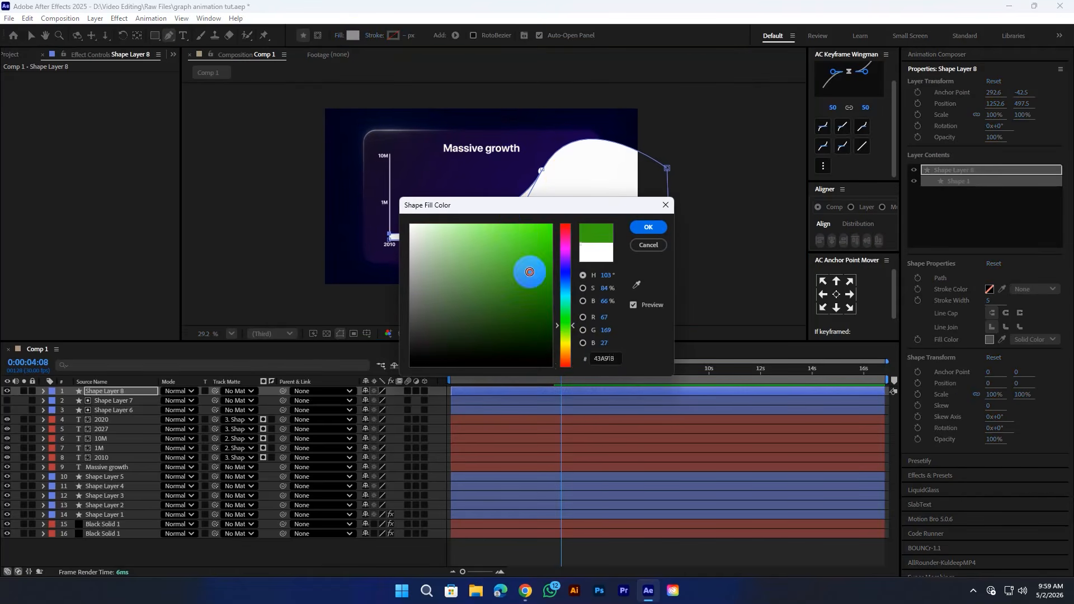
drag(530, 272, 508, 213)
click(658, 231)
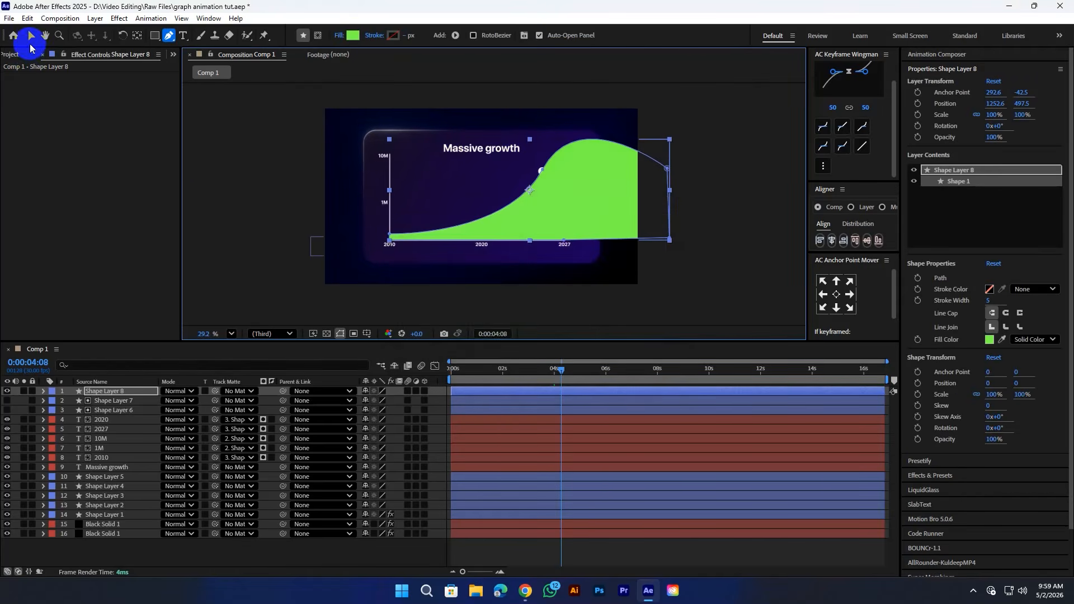
Draw a rectangular mask on the green shape, ending just short of the dot, and set its Mask Feather to 312 pixels.
click(32, 35)
click(151, 36)
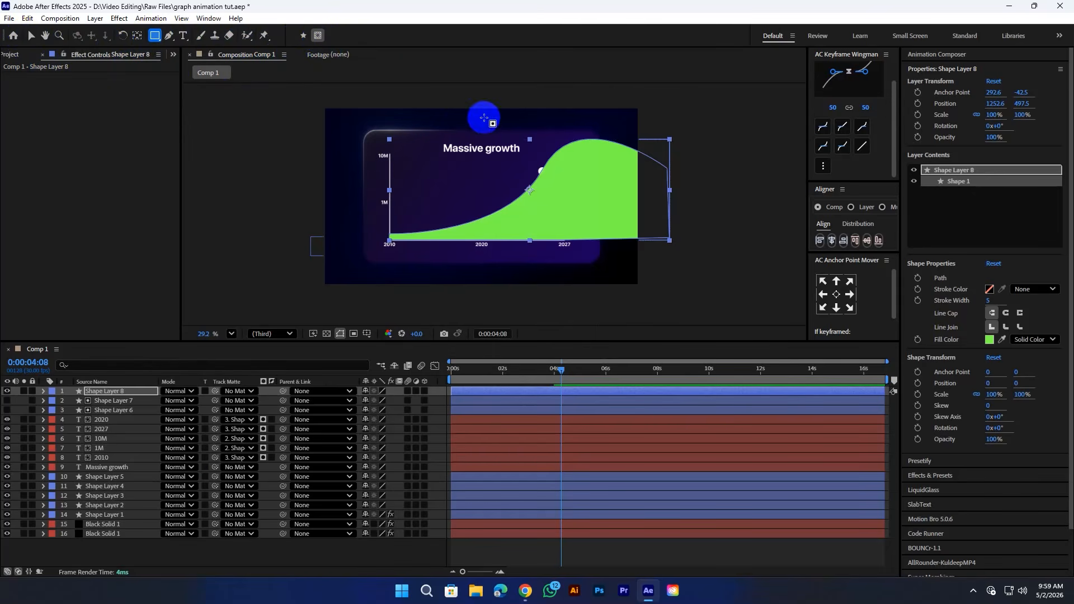
drag(363, 124, 511, 291)
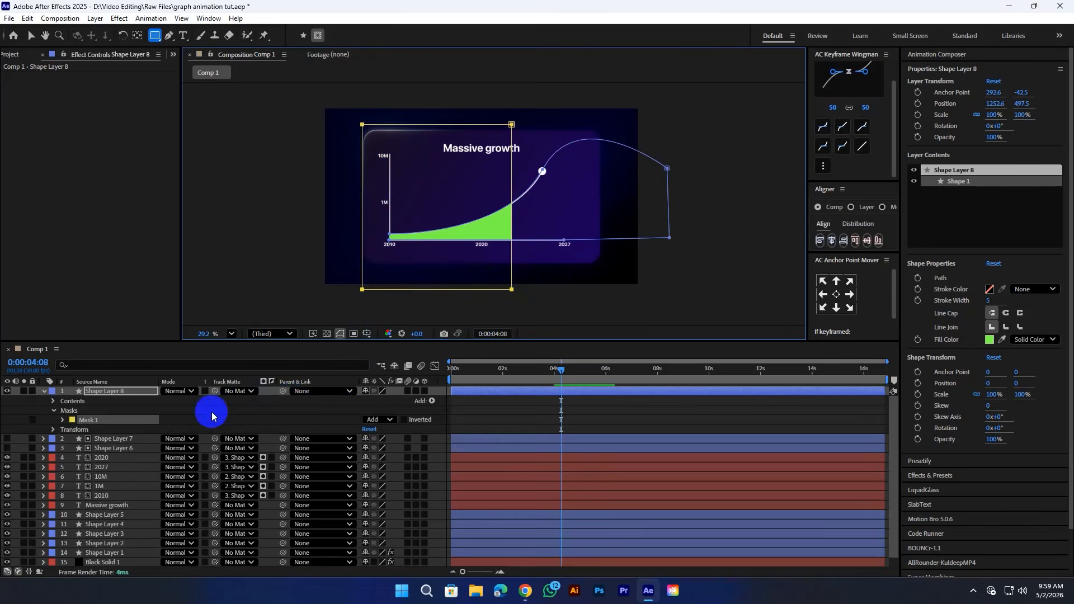
key(f)
drag(377, 413, 528, 389)
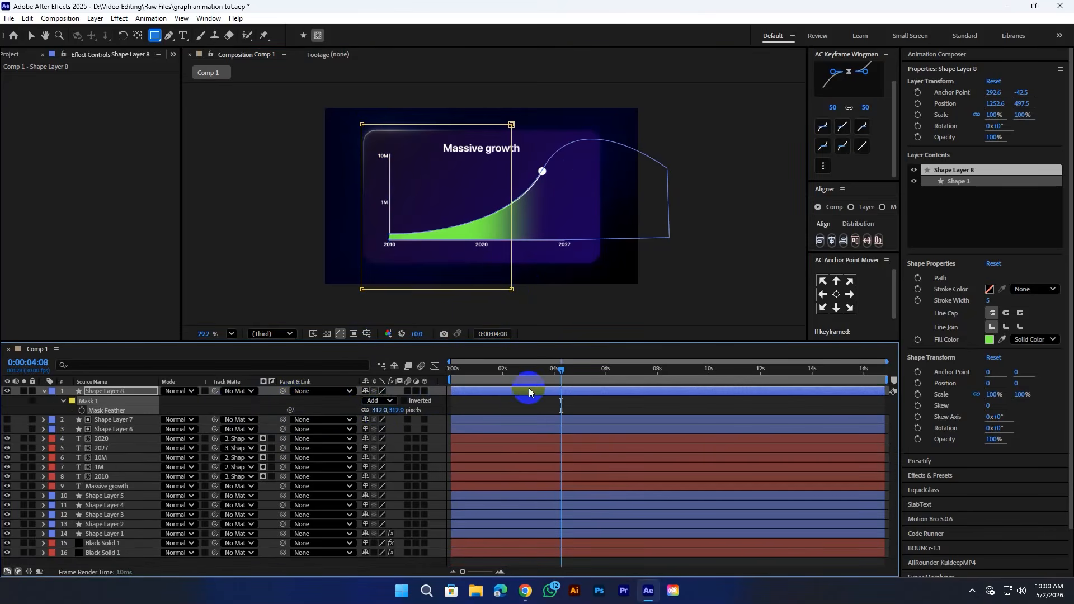
Change the green area shape's fill color to a dark green.
click(32, 35)
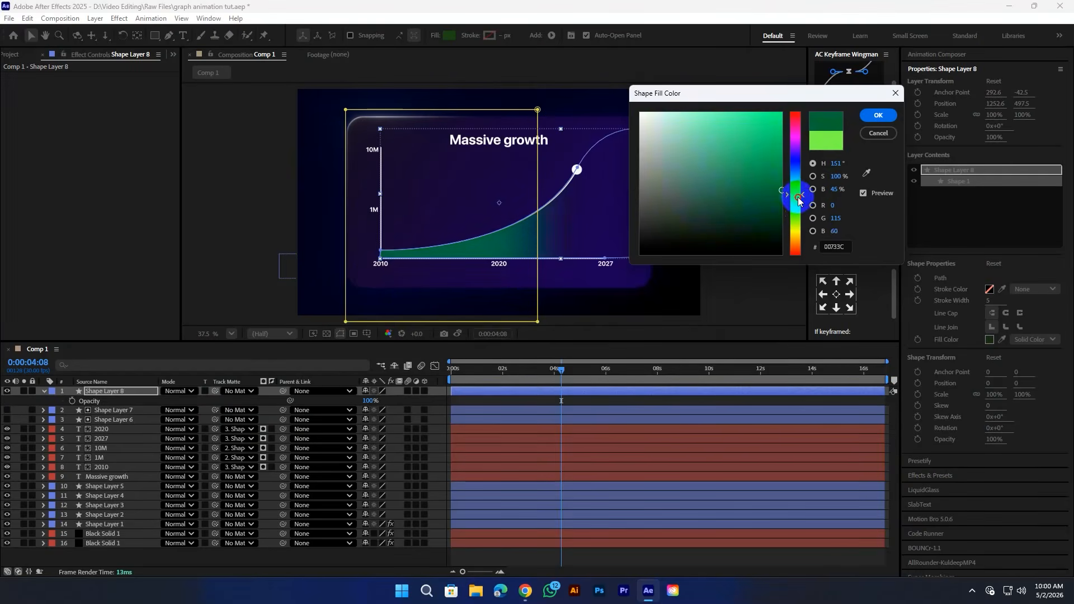
drag(799, 201, 812, 174)
key(Escape)
Add a Mask Path keyframe to the green area shape and place it at 0:00:04:14 as the reveal's end.
click(541, 378)
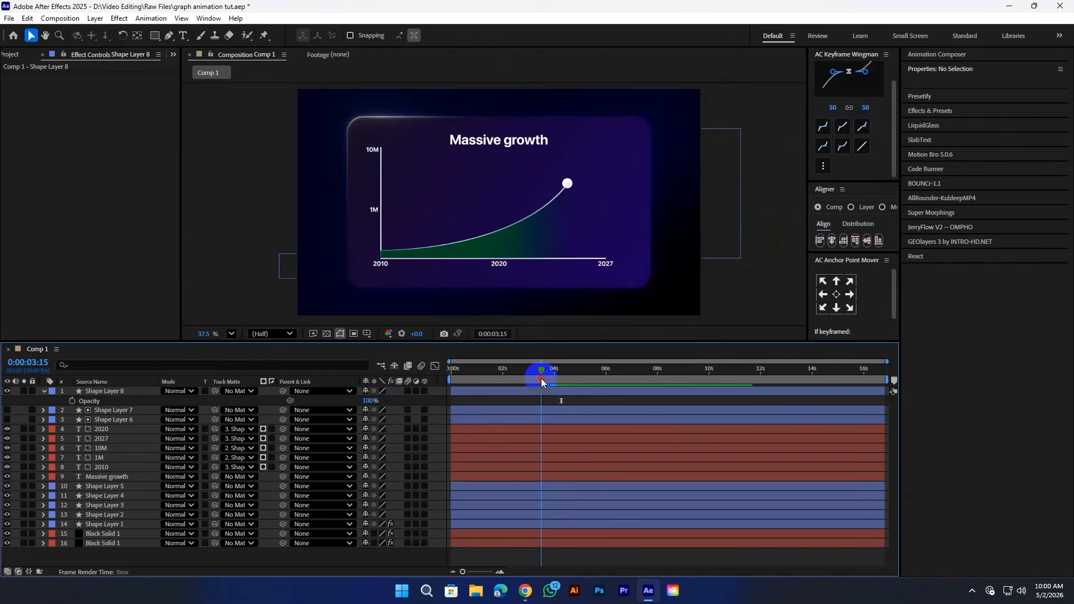
mouse_move(541, 379)
mouse_down()
mouse_move(491, 380)
mouse_move(532, 387)
mouse_up()
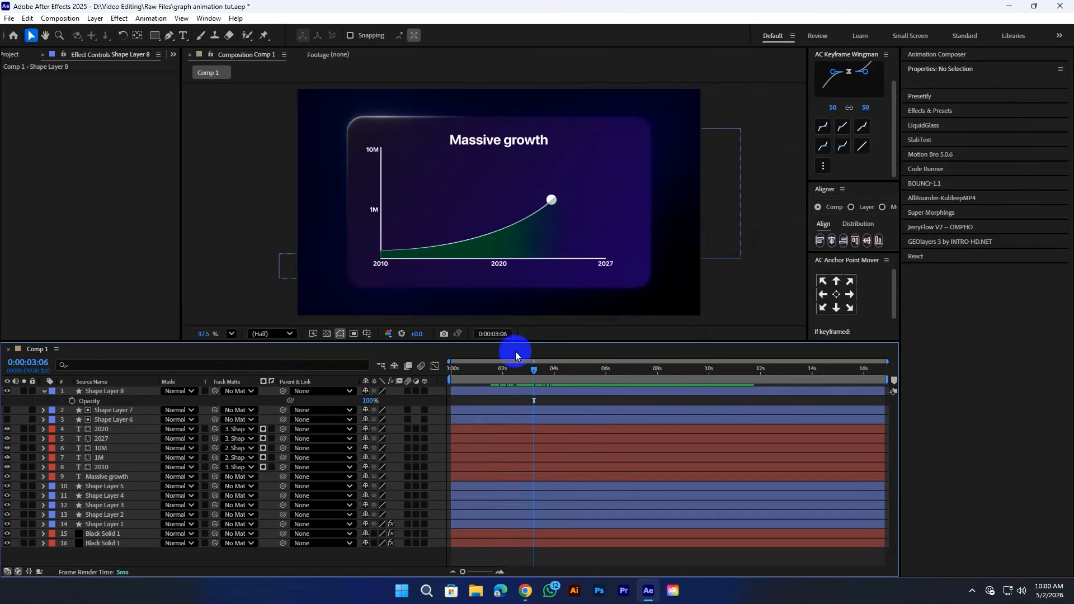
click(108, 393)
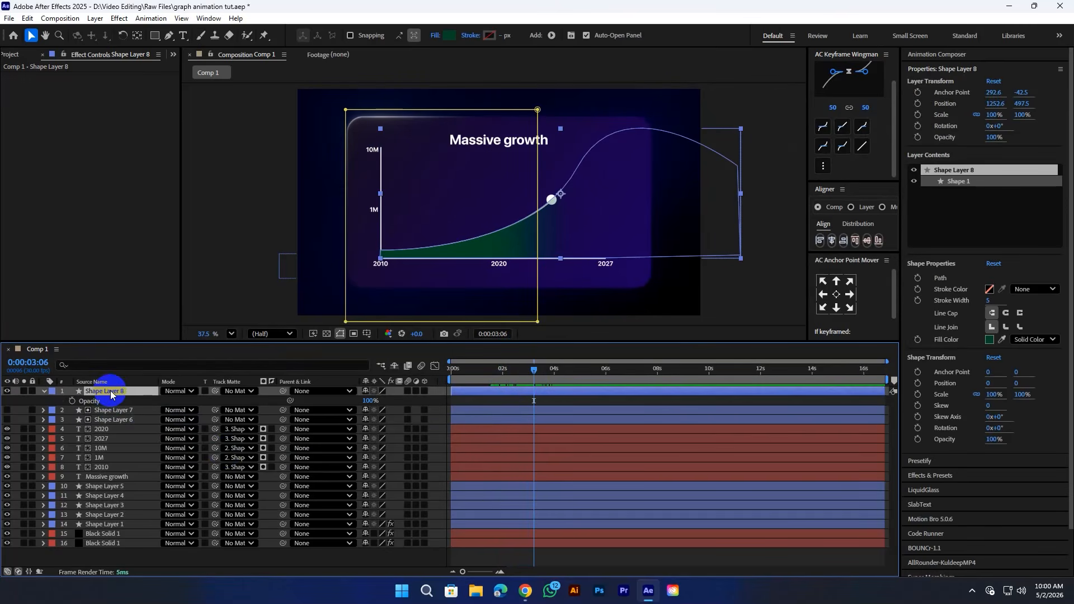
key(m)
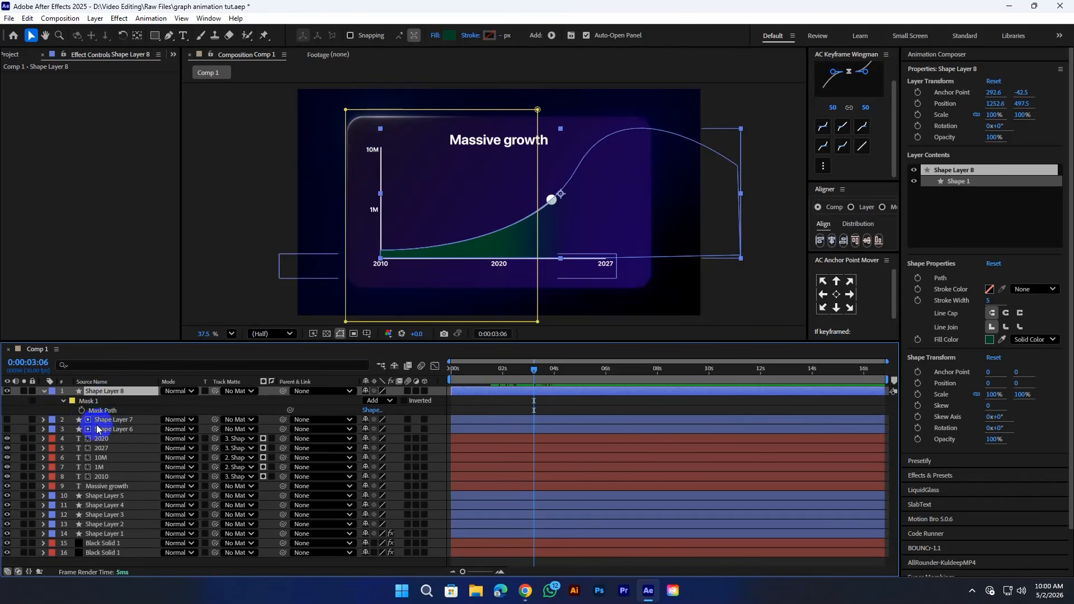
click(82, 411)
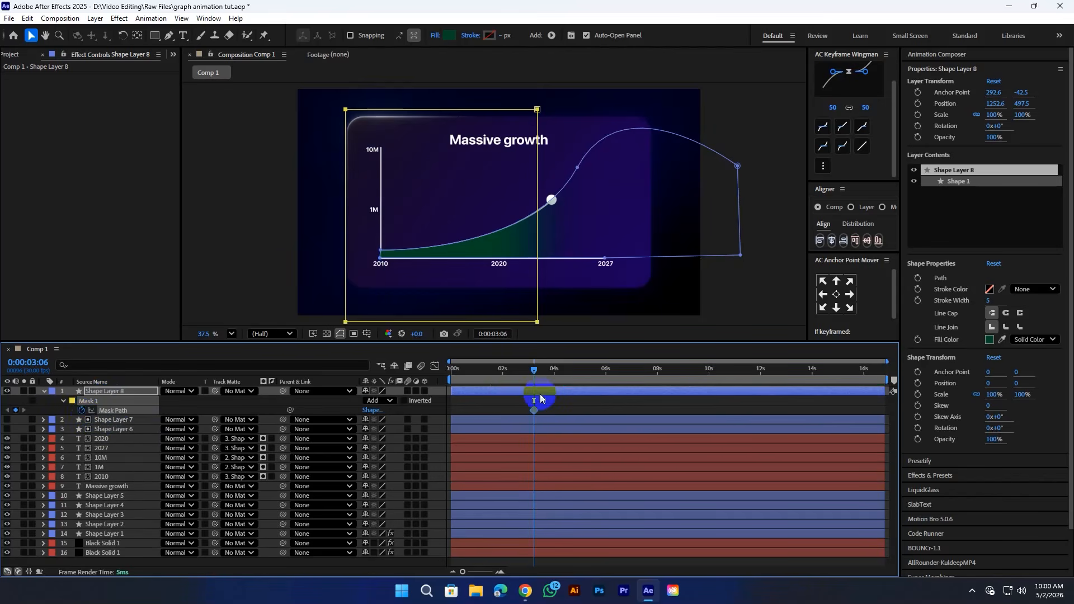
click(543, 361)
drag(560, 379, 566, 378)
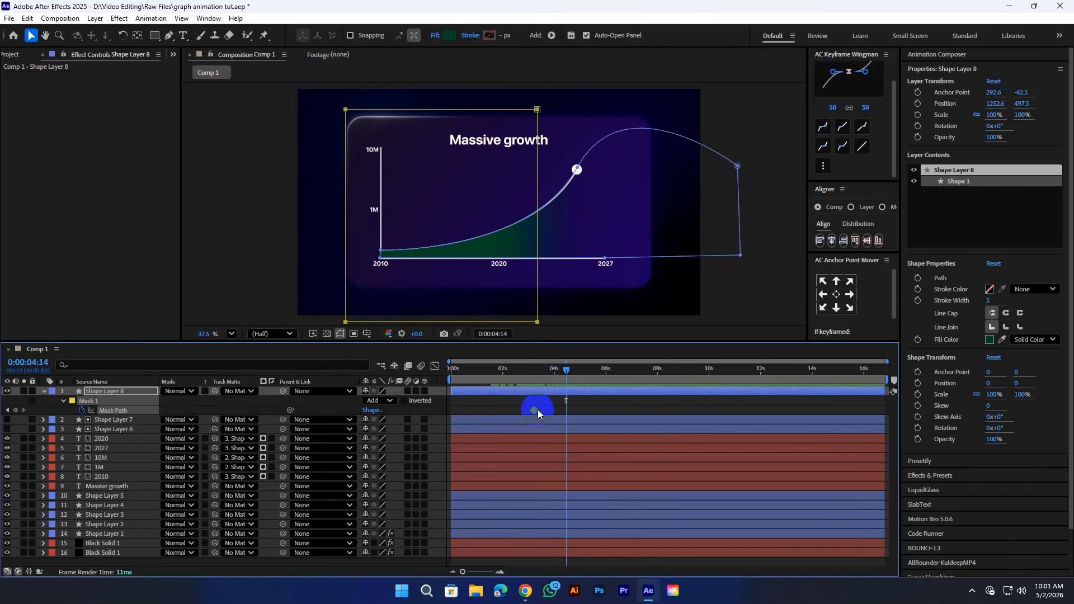
At 0:00:02:25, collapse the green area's mask to a thin strip at the card's left edge and ease both Mask Path keyframes.
click(539, 380)
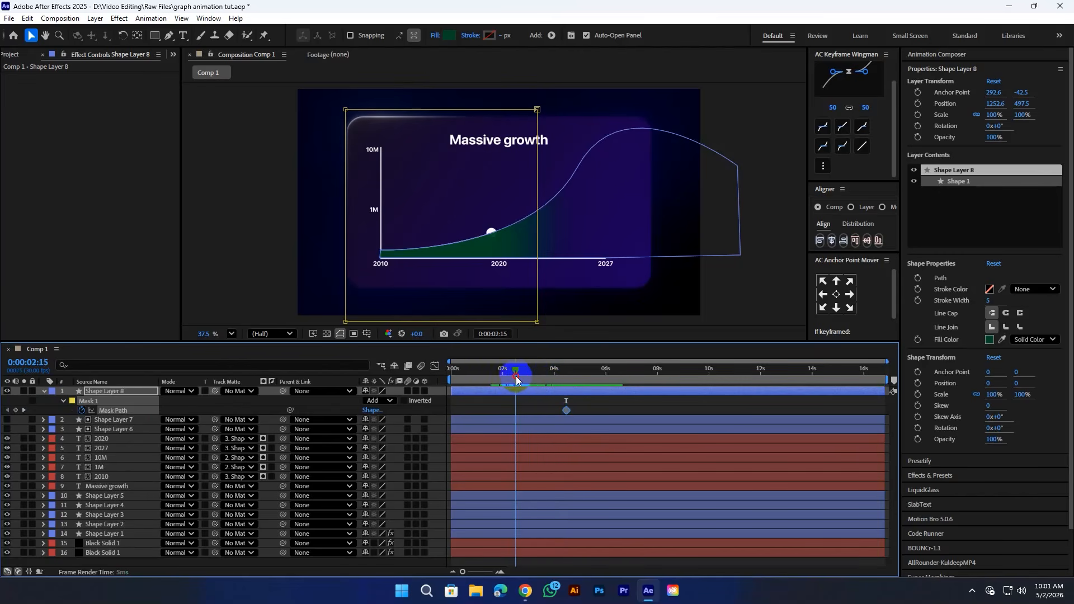
drag(516, 380, 525, 377)
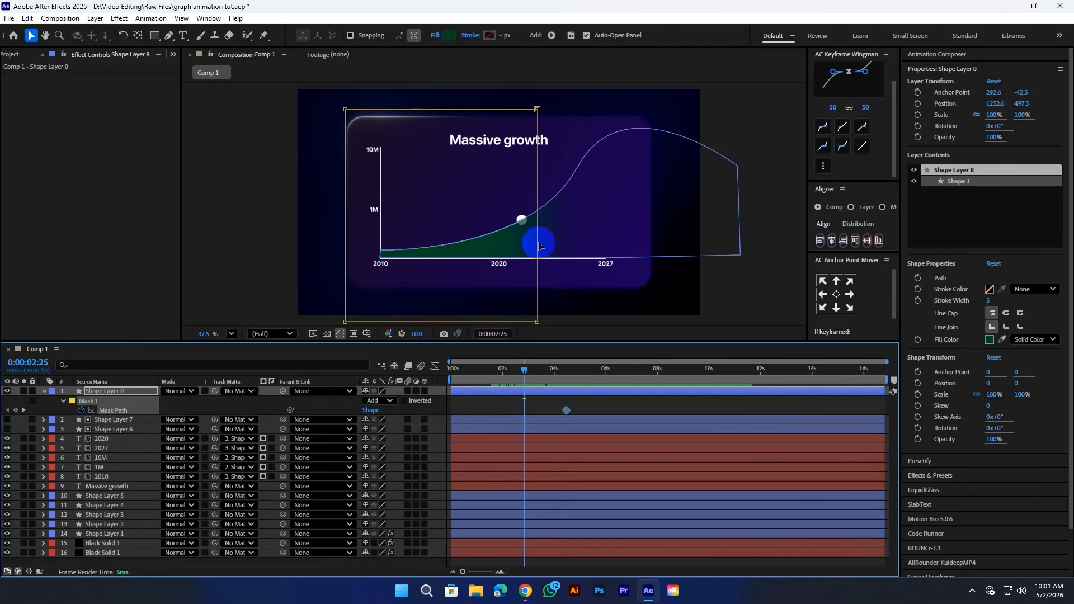
drag(539, 246, 357, 259)
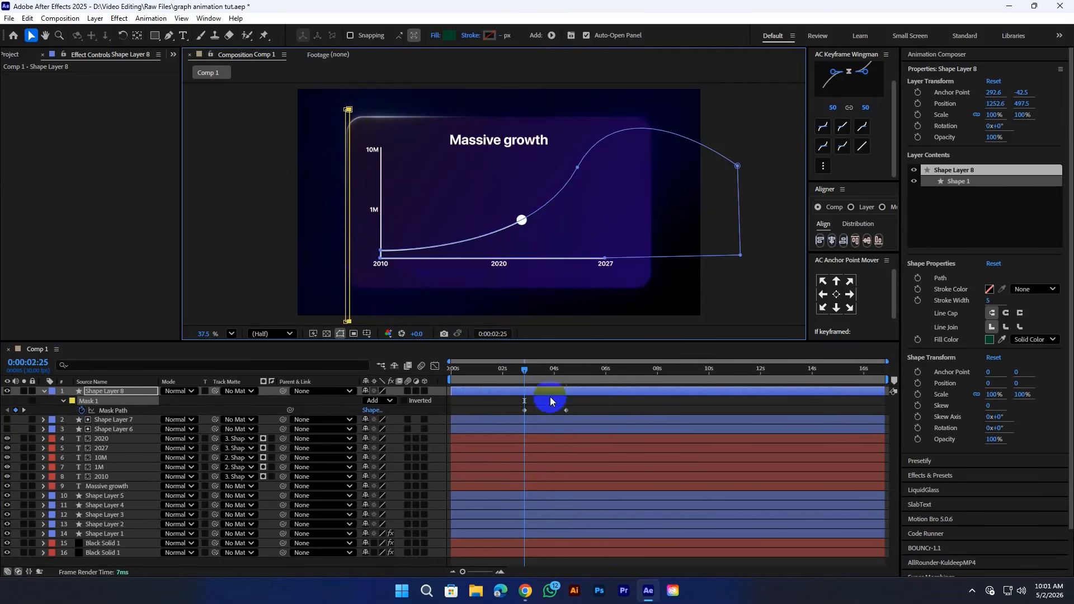
drag(523, 404, 602, 421)
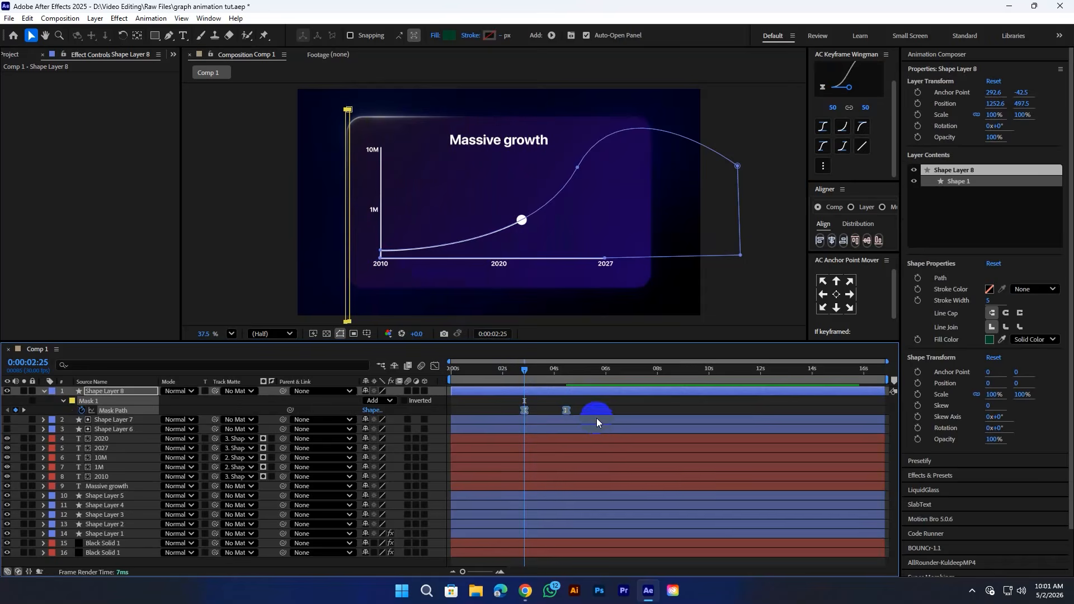
Preview the animation from the start to check the green area's reveal.
click(597, 420)
drag(524, 369, 451, 371)
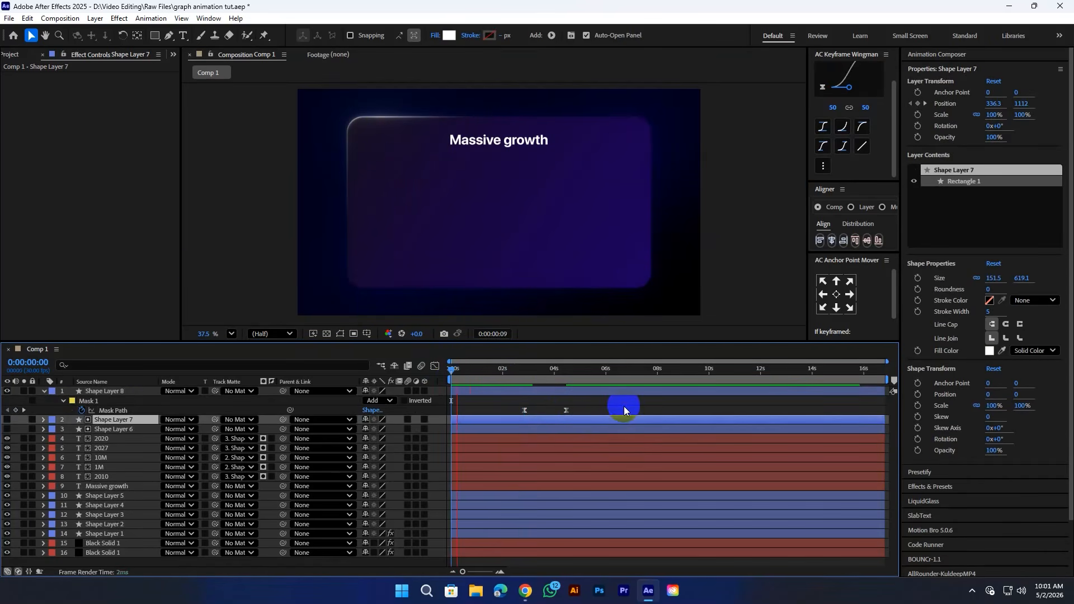
click(624, 406)
key(space)
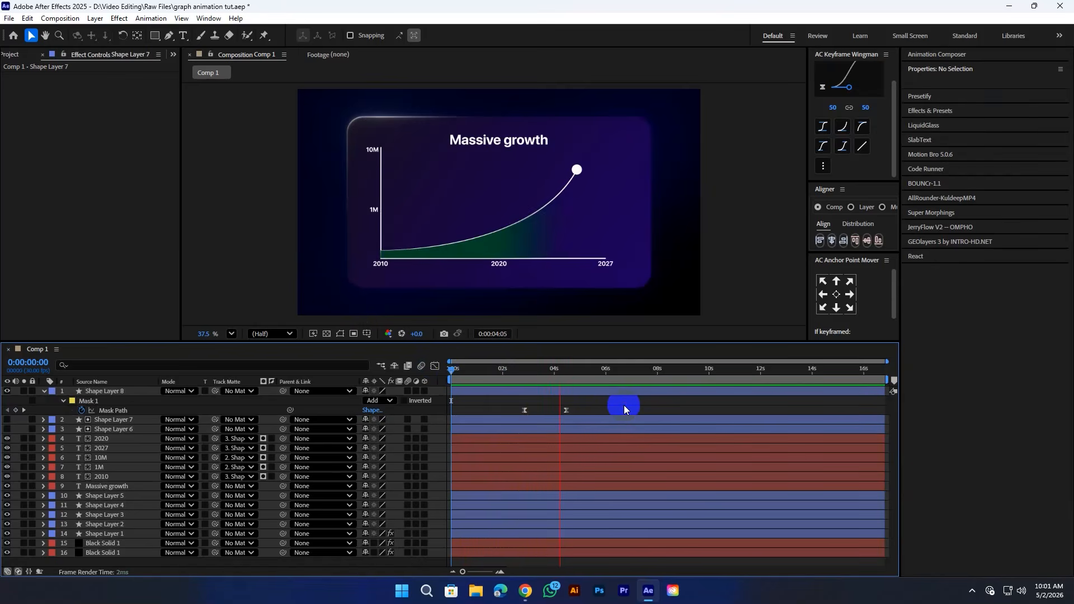
key(space)
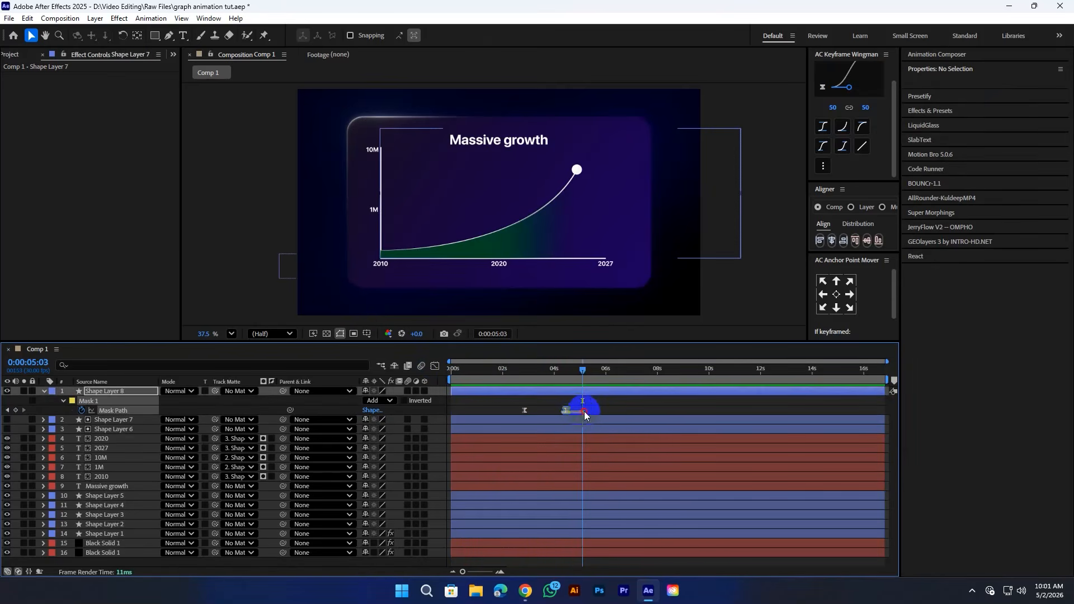
Delay the ending Mask Path keyframe of the green area to about 0:00:05:03 and save the project.
click(563, 410)
drag(567, 410, 606, 407)
click(620, 400)
key(u)
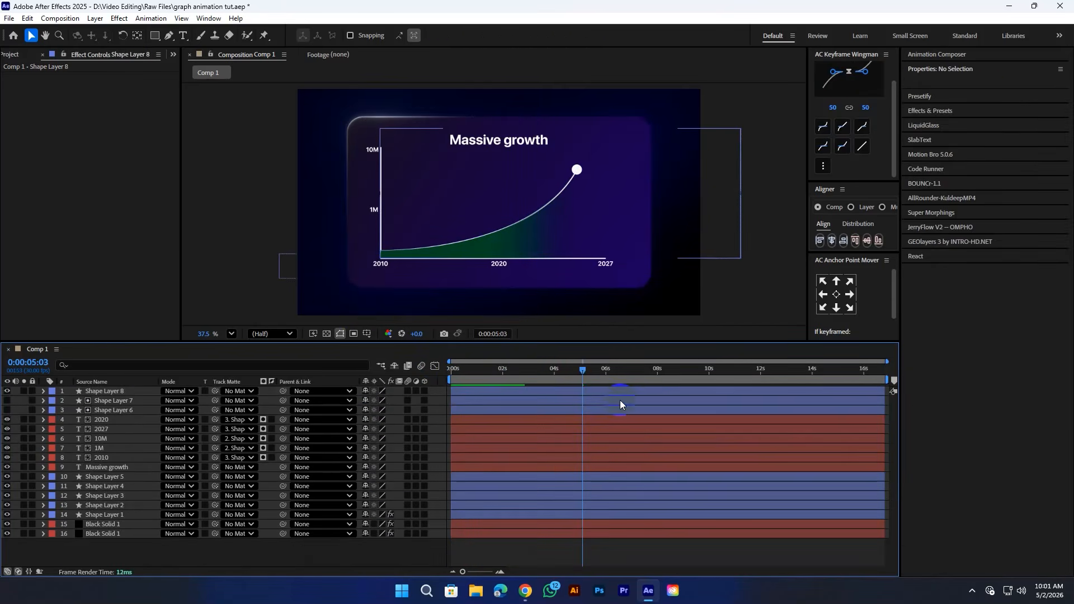
key(ctrl+s)
Examine the green fill's edge where the two axes meet, above the 2010 label.
scroll(392, 252, up, 3)
scroll(419, 269, up, 3)
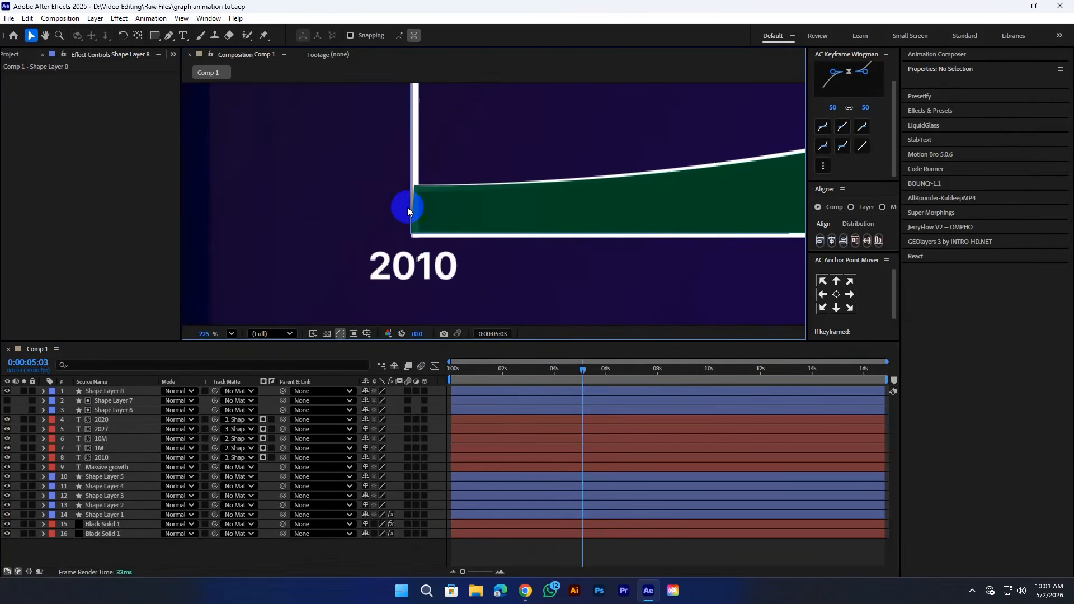